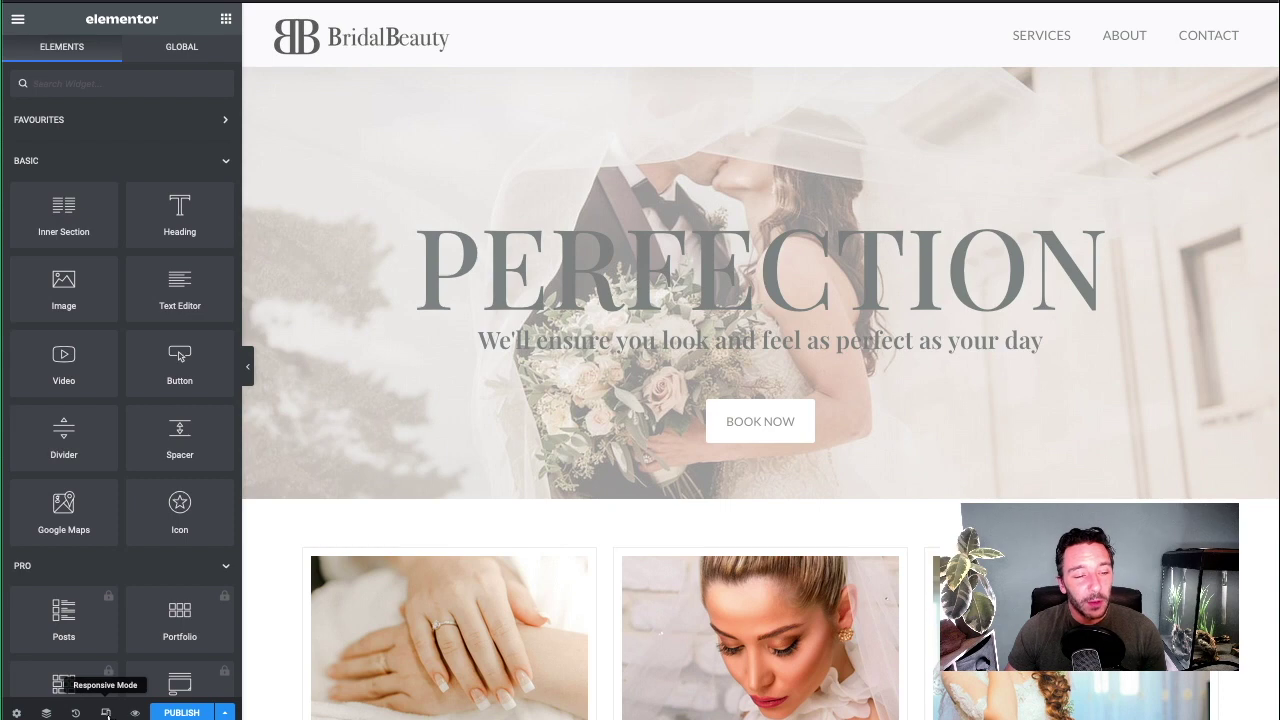
Step: Turn on responsive mode and add a single-column section between the hero banner and the service cards
{"action": "left_click", "coordinate": [106, 712]}
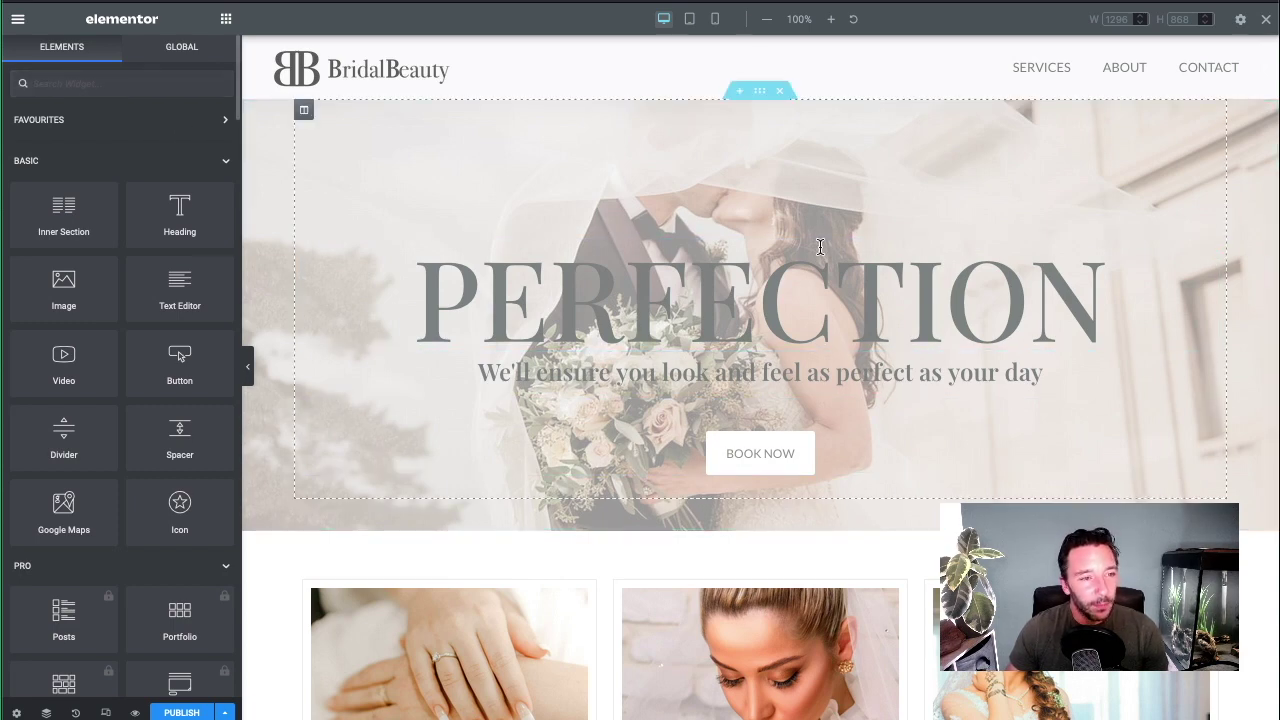
{"action": "scroll", "coordinate": [777, 505], "scroll_direction": "down", "scroll_amount": 1}
{"action": "left_click", "coordinate": [738, 503]}
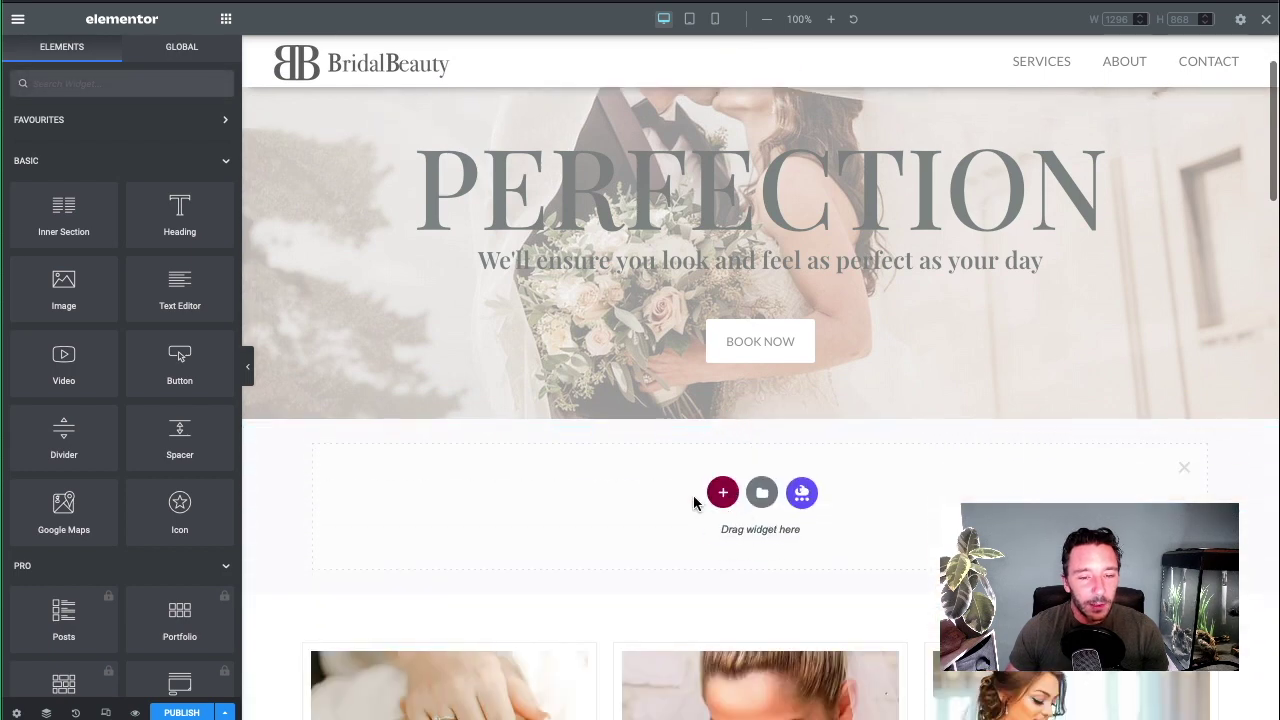
{"action": "left_click", "coordinate": [722, 492]}
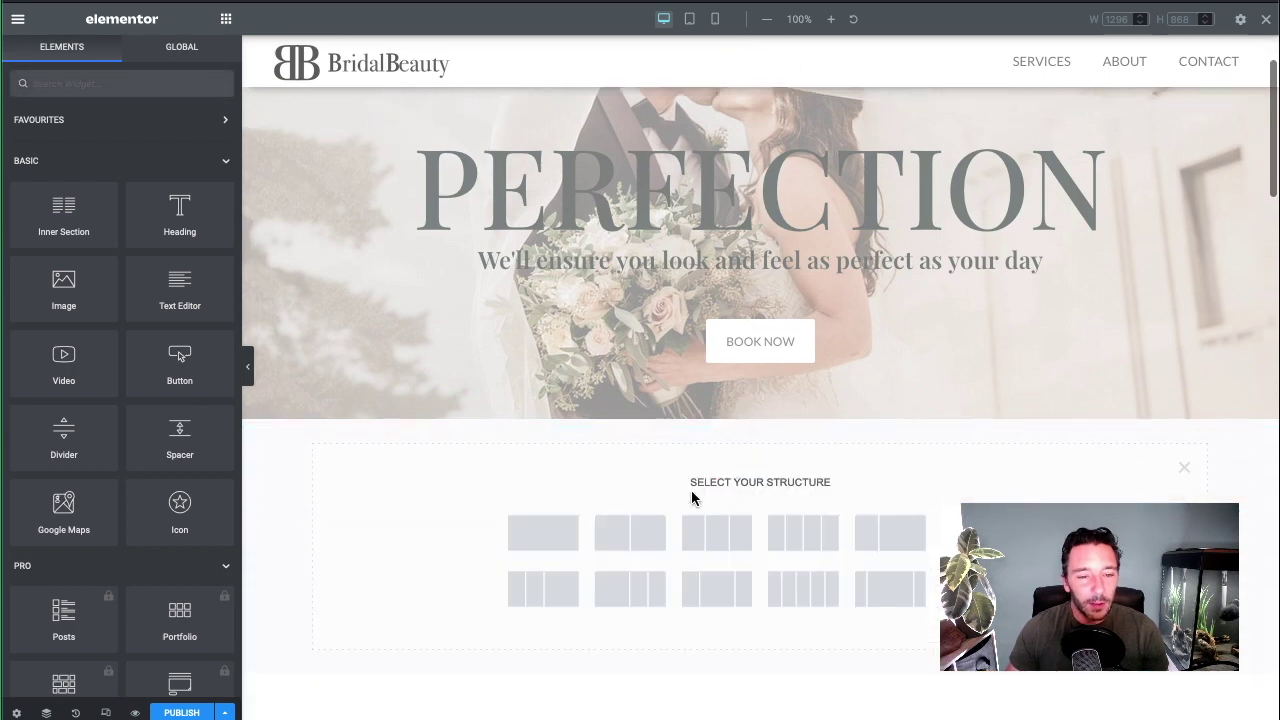
{"action": "left_click", "coordinate": [566, 535]}
{"action": "scroll", "coordinate": [757, 294], "scroll_direction": "down", "scroll_amount": 1}
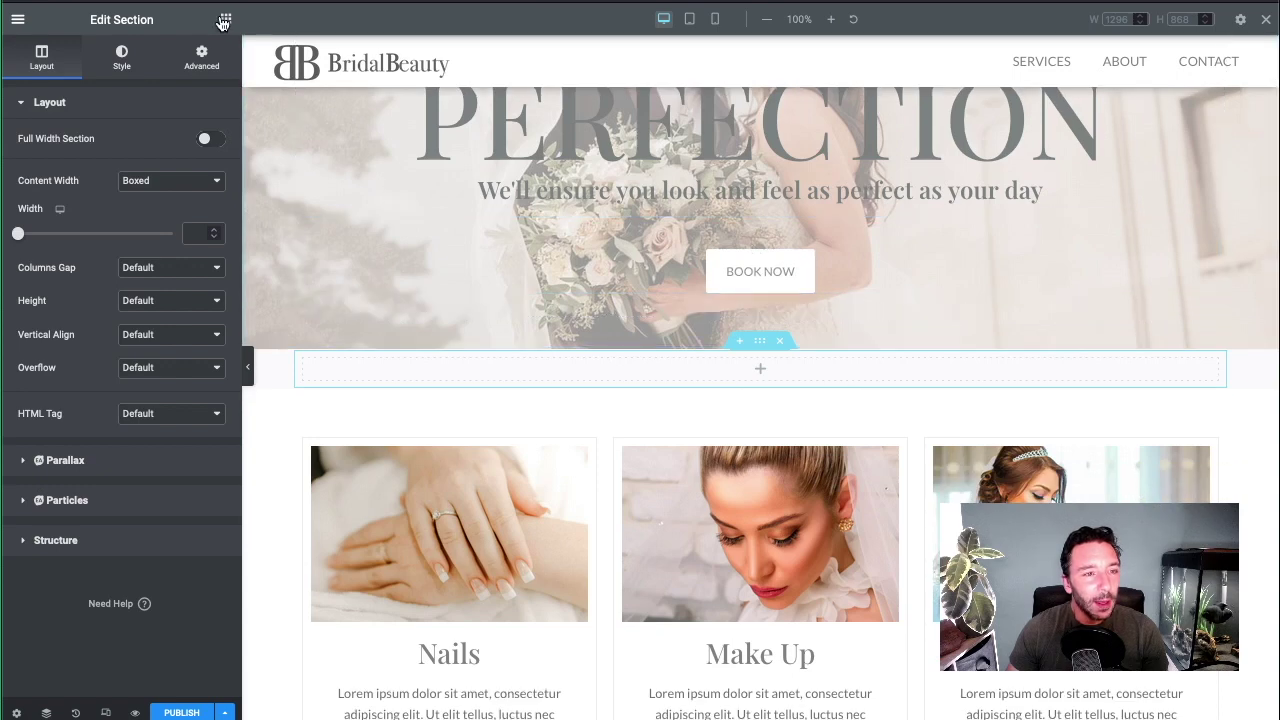
Step: Place an HTML widget in the new section with sample code setting a lightgreen body background, lightblue at max-width 600px, and an explanatory paragraph
{"action": "left_click", "coordinate": [226, 19]}
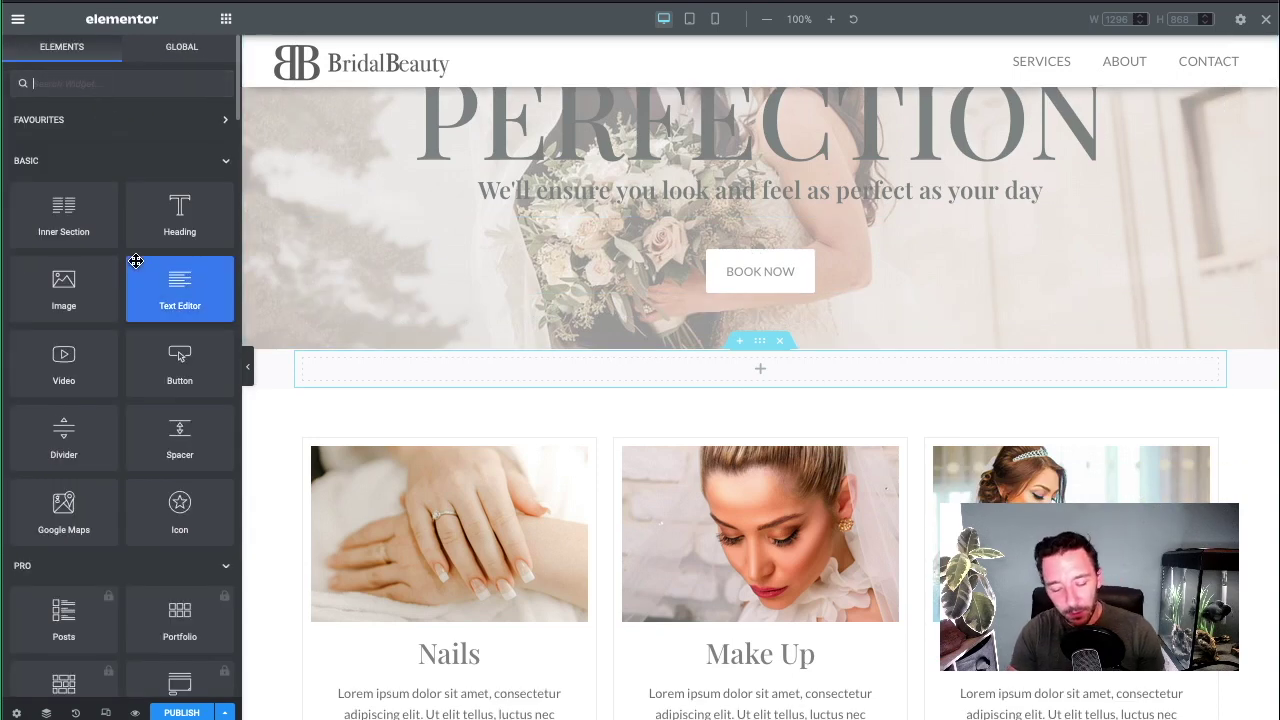
{"action": "type", "text": "html"}
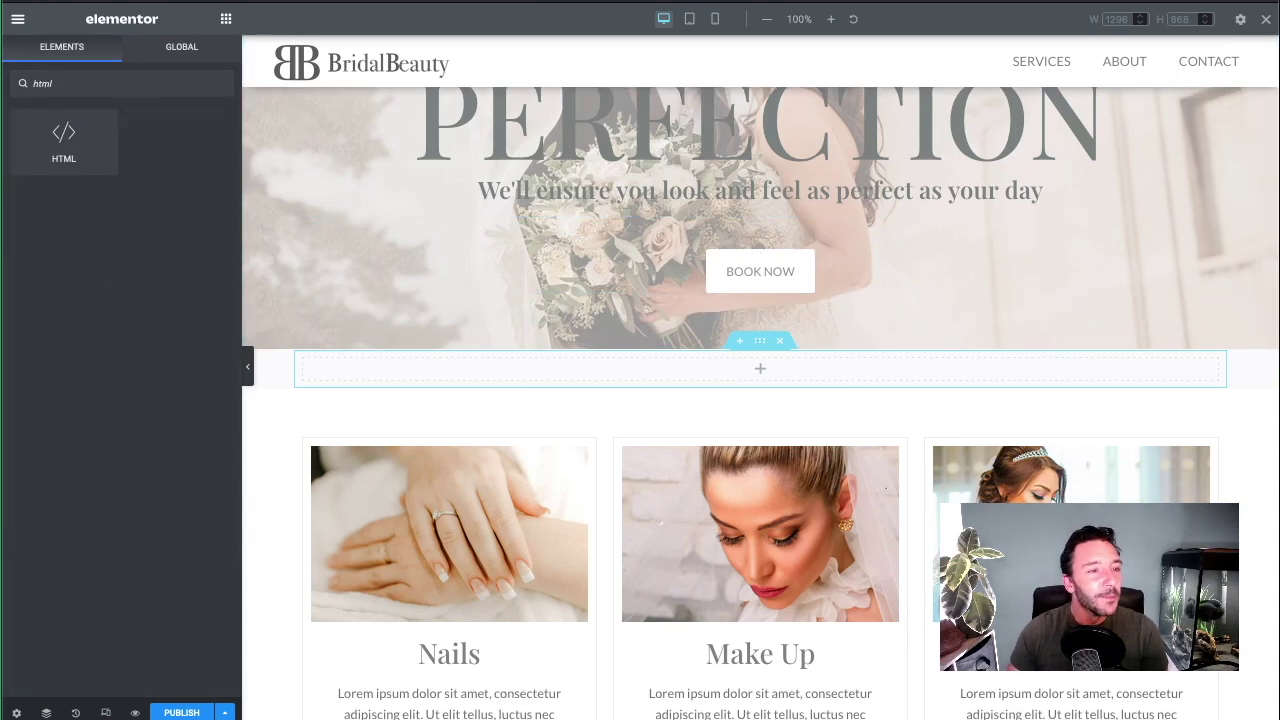
{"action": "left_click_drag", "start_coordinate": [92, 152], "coordinate": [768, 364]}
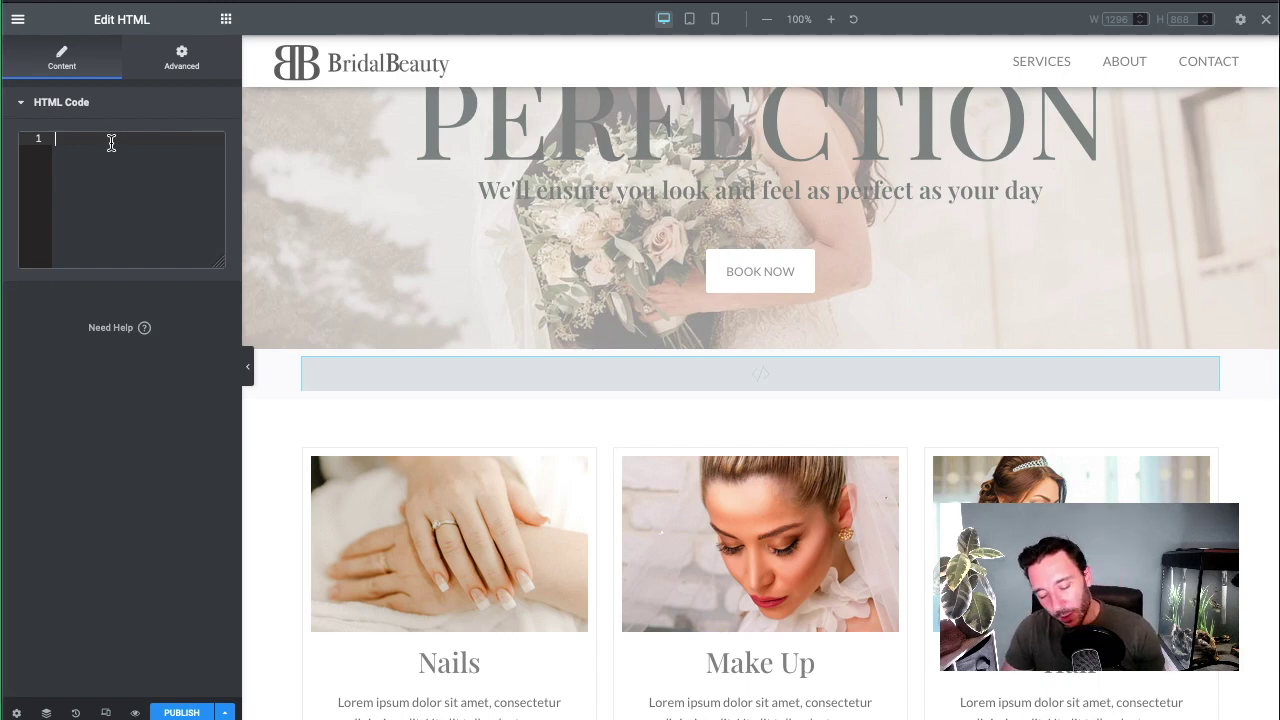
{"action": "type", "text": "<style>  body {   background-color: lightgreen; }   @media only screen and (max-width: 600px) {   body {     background-color: lightblue;   } } </style>  <body> <p>Resize the browser window. When the width of this document is 600 pixels or less, the background-color is \"lightblue\", otherwise it is \"lightgreen\".</p> </body>"}
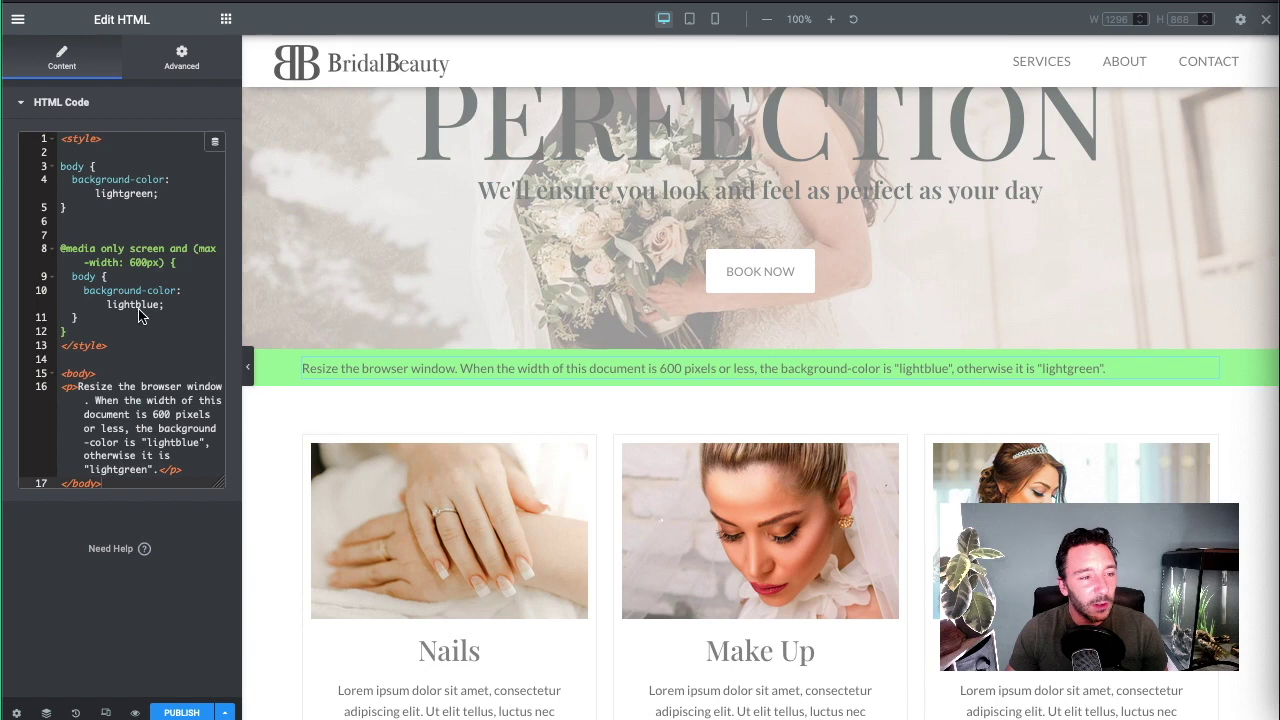
Step: Review the HTML code's style block, the body paragraph block and the first body rule
{"action": "left_click", "coordinate": [100, 317]}
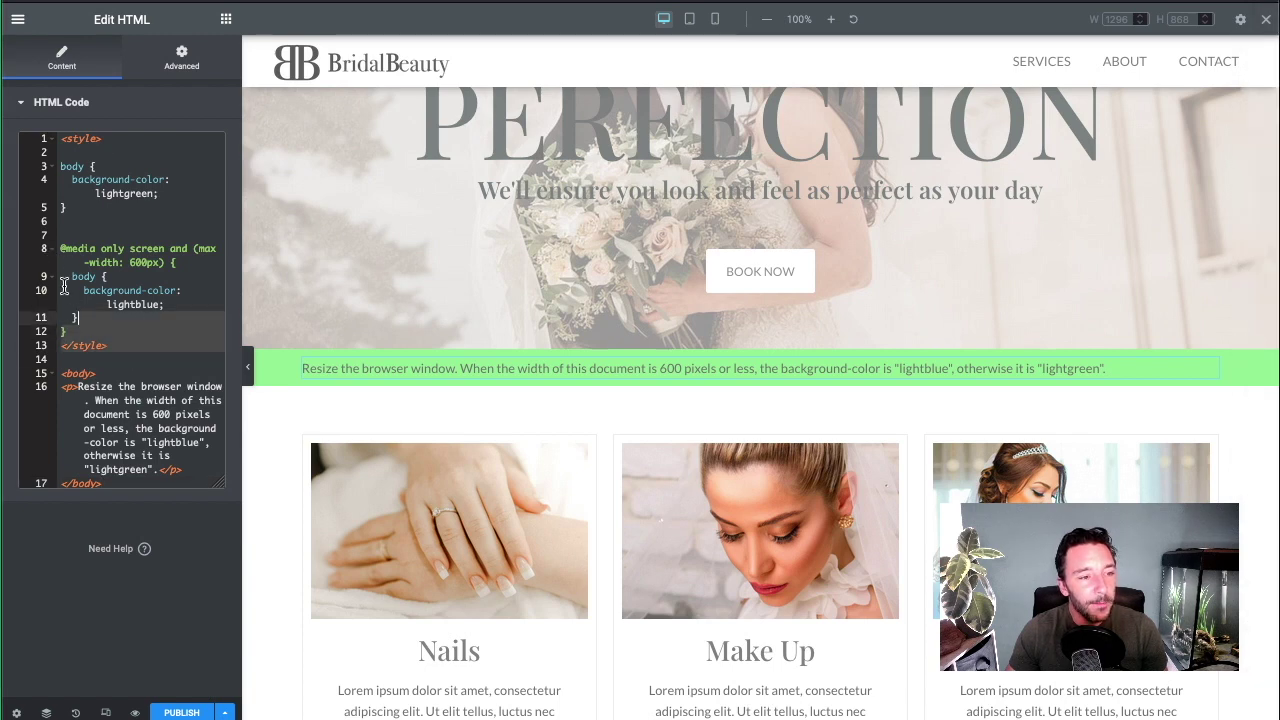
{"action": "left_click_drag", "start_coordinate": [63, 285], "coordinate": [38, 133]}
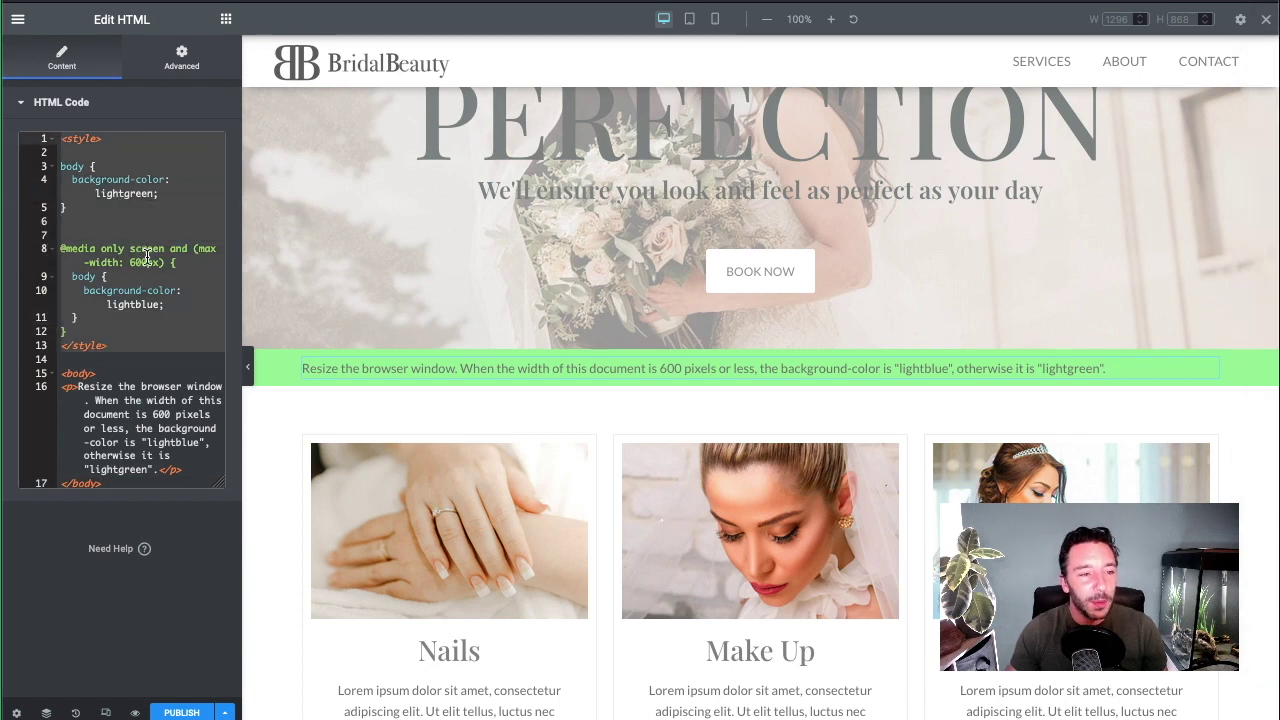
{"action": "left_click", "coordinate": [118, 387]}
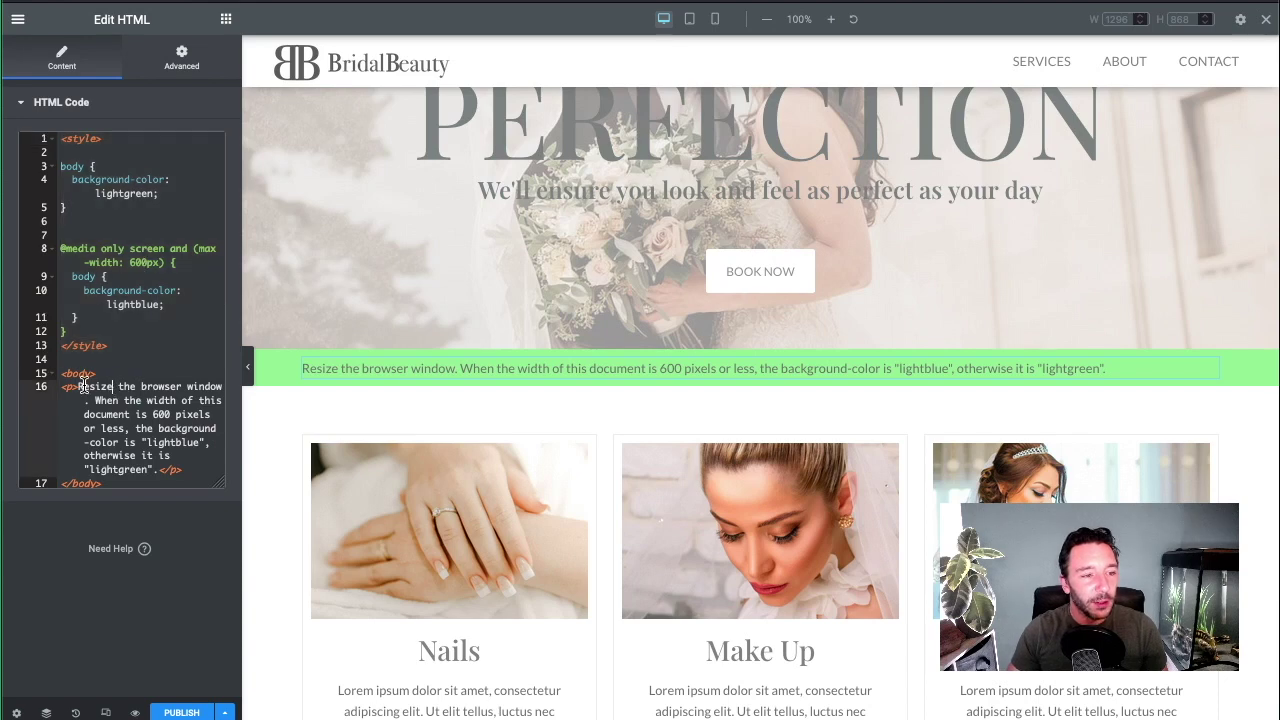
{"action": "left_click_drag", "start_coordinate": [62, 373], "coordinate": [148, 481]}
{"action": "left_click", "coordinate": [148, 481]}
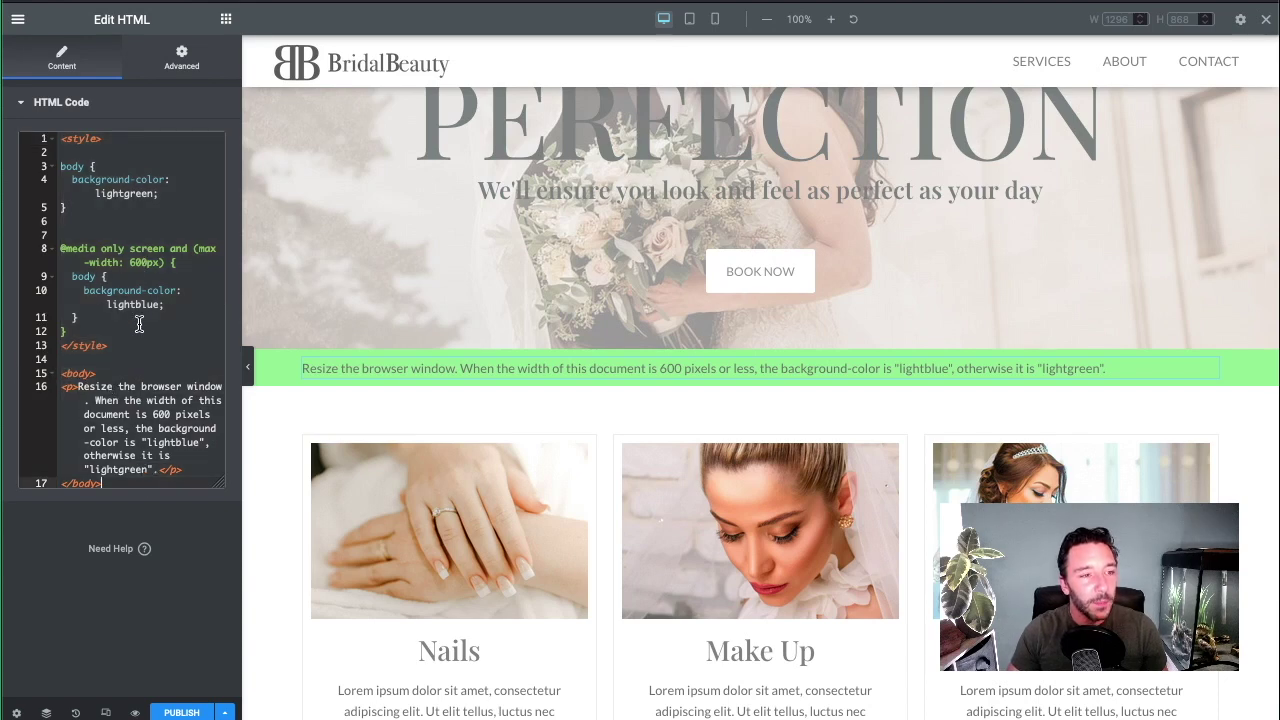
{"action": "left_click", "coordinate": [66, 168]}
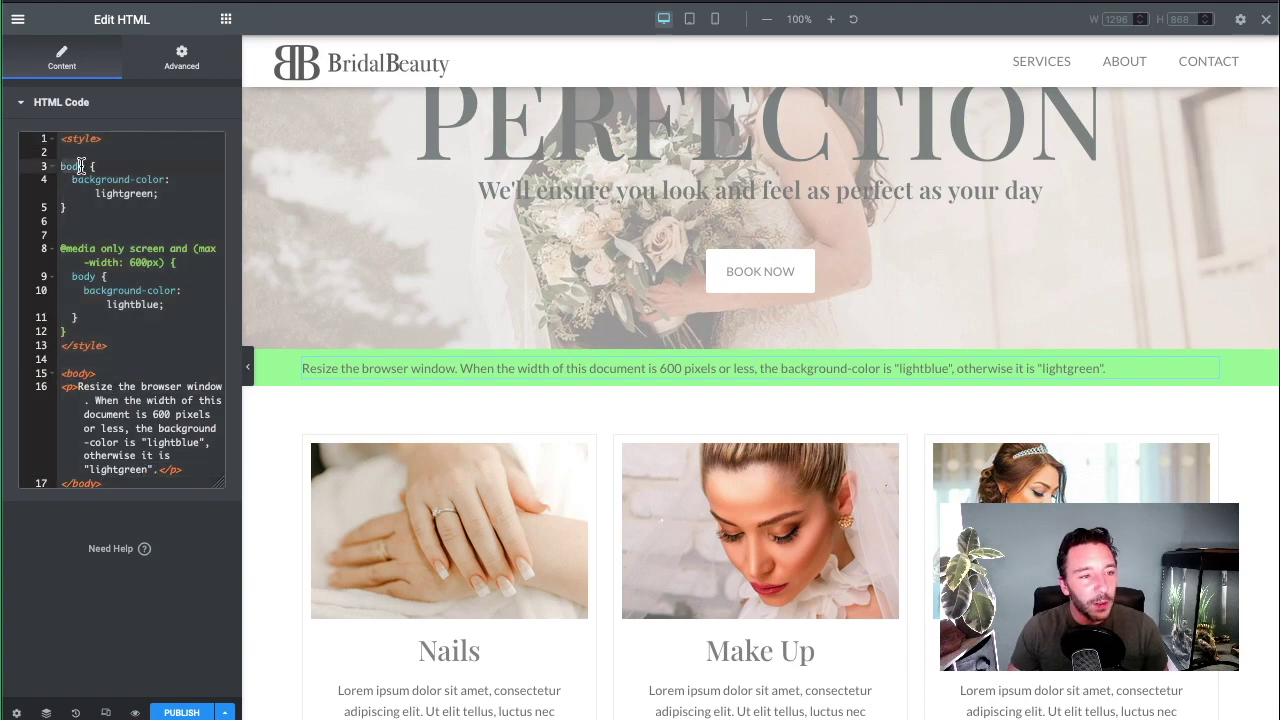
{"action": "left_click", "coordinate": [76, 183]}
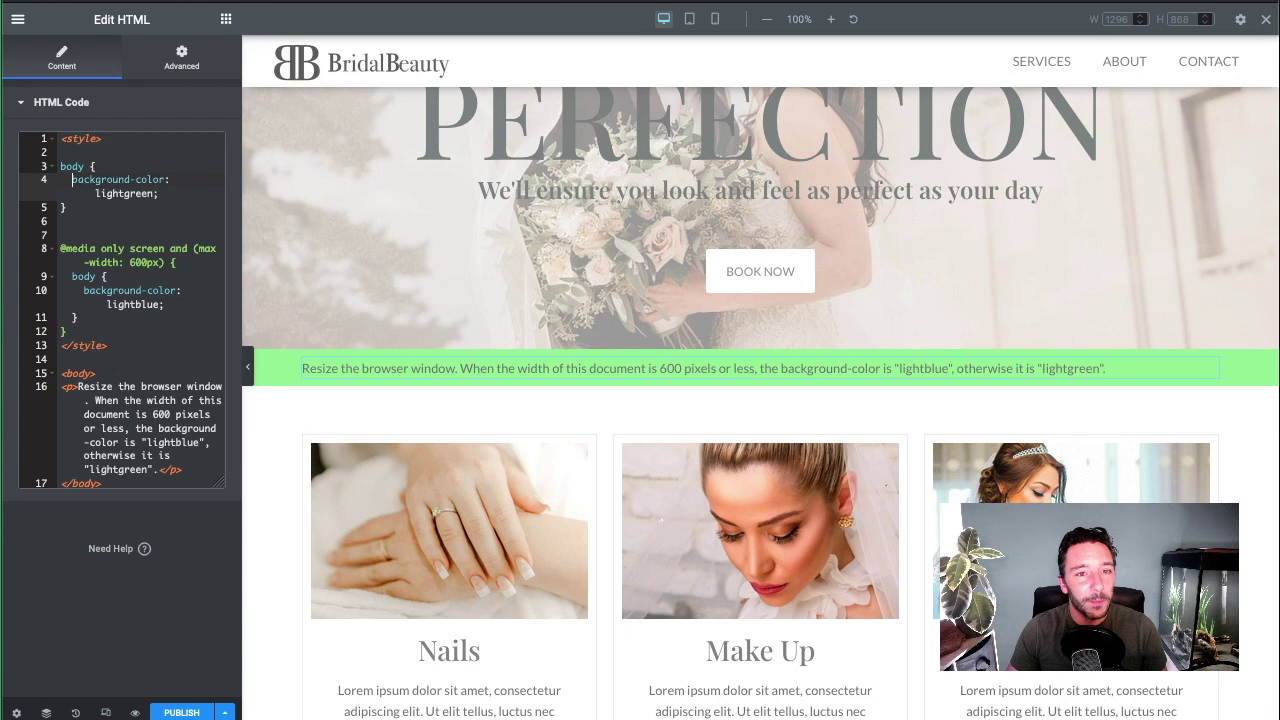
Step: Preview the page in tablet and mobile views and compare the base body rule with the max-width 600px media query
{"action": "left_click", "coordinate": [689, 22]}
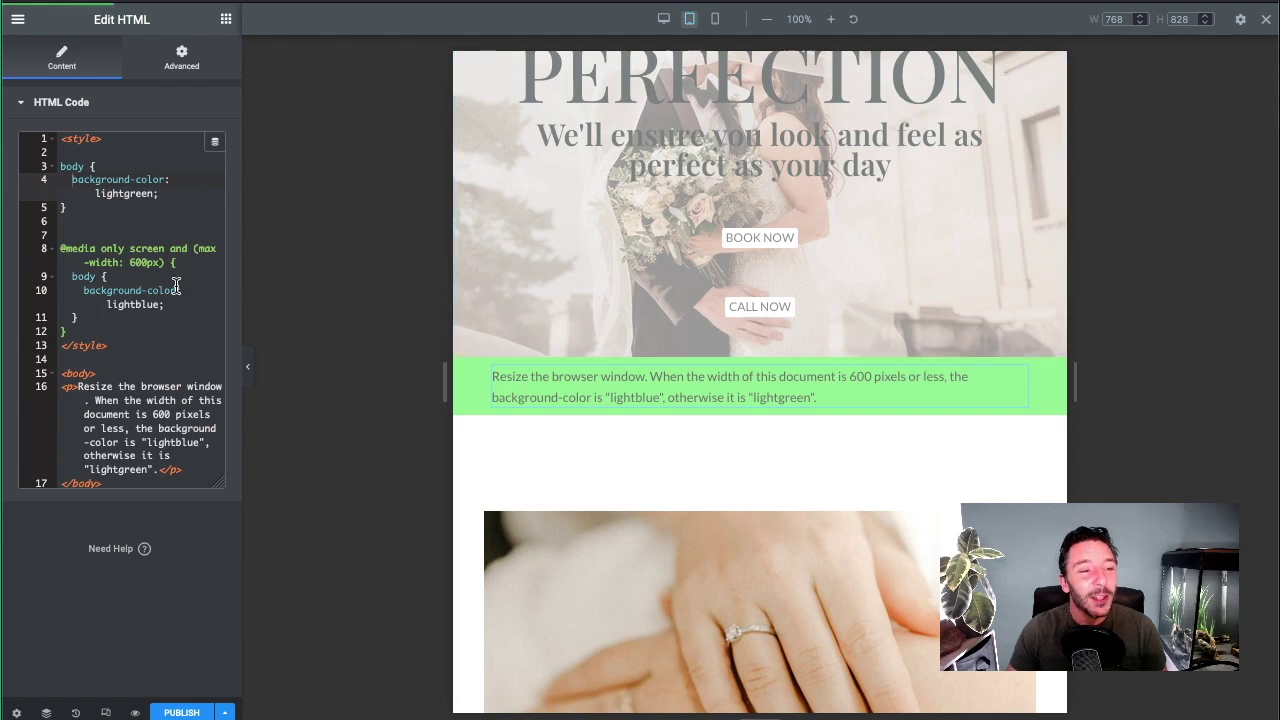
{"action": "left_click", "coordinate": [714, 19]}
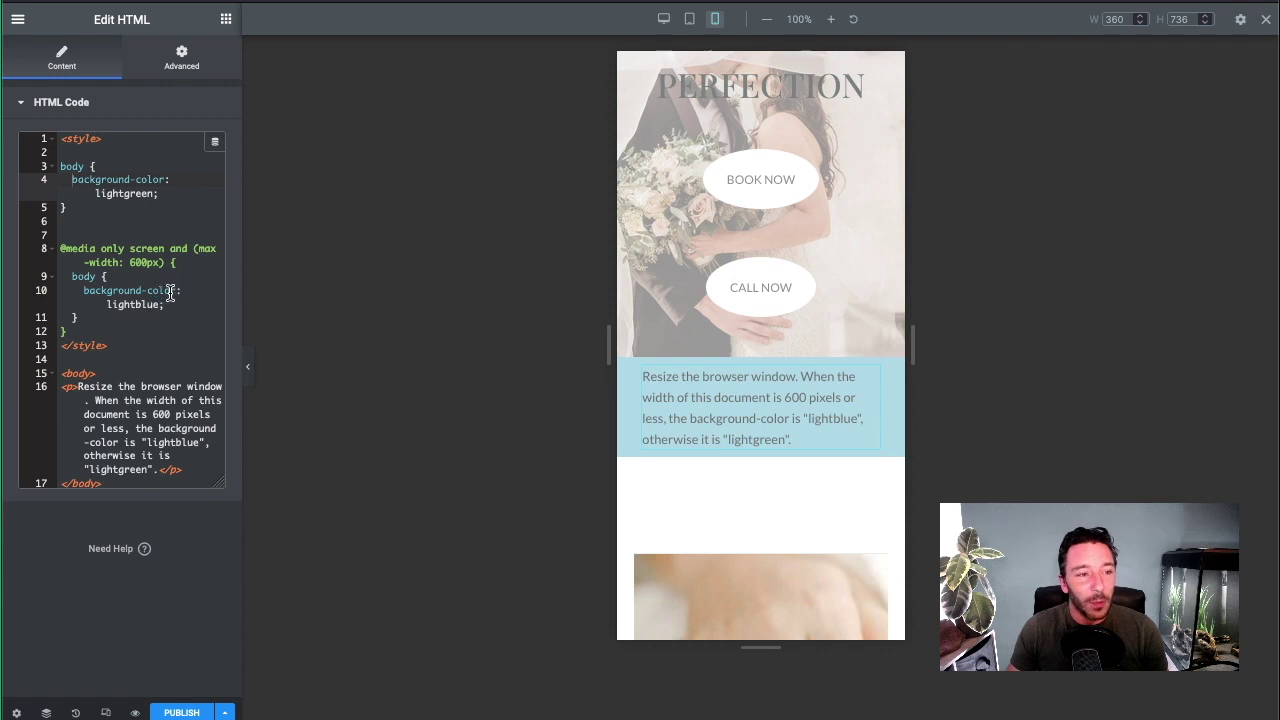
{"action": "left_click_drag", "start_coordinate": [62, 162], "coordinate": [159, 209]}
{"action": "key", "text": "ctrl+c"}
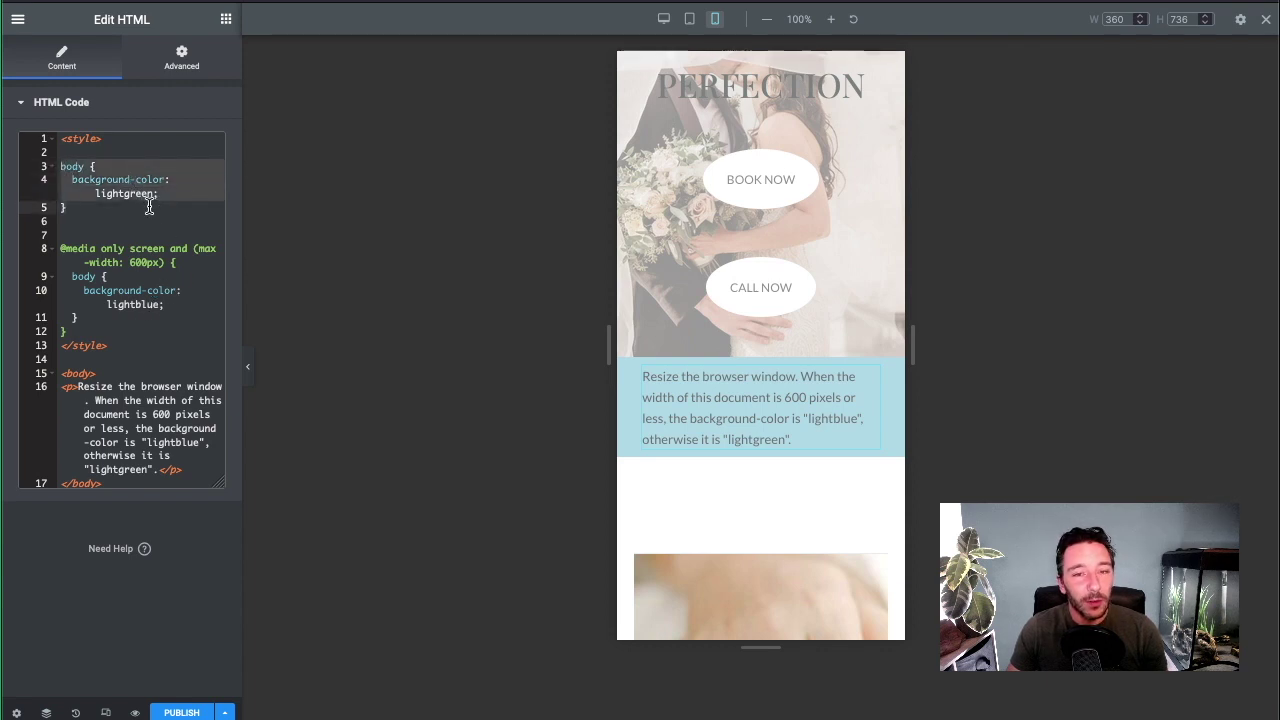
{"action": "left_click", "coordinate": [62, 160]}
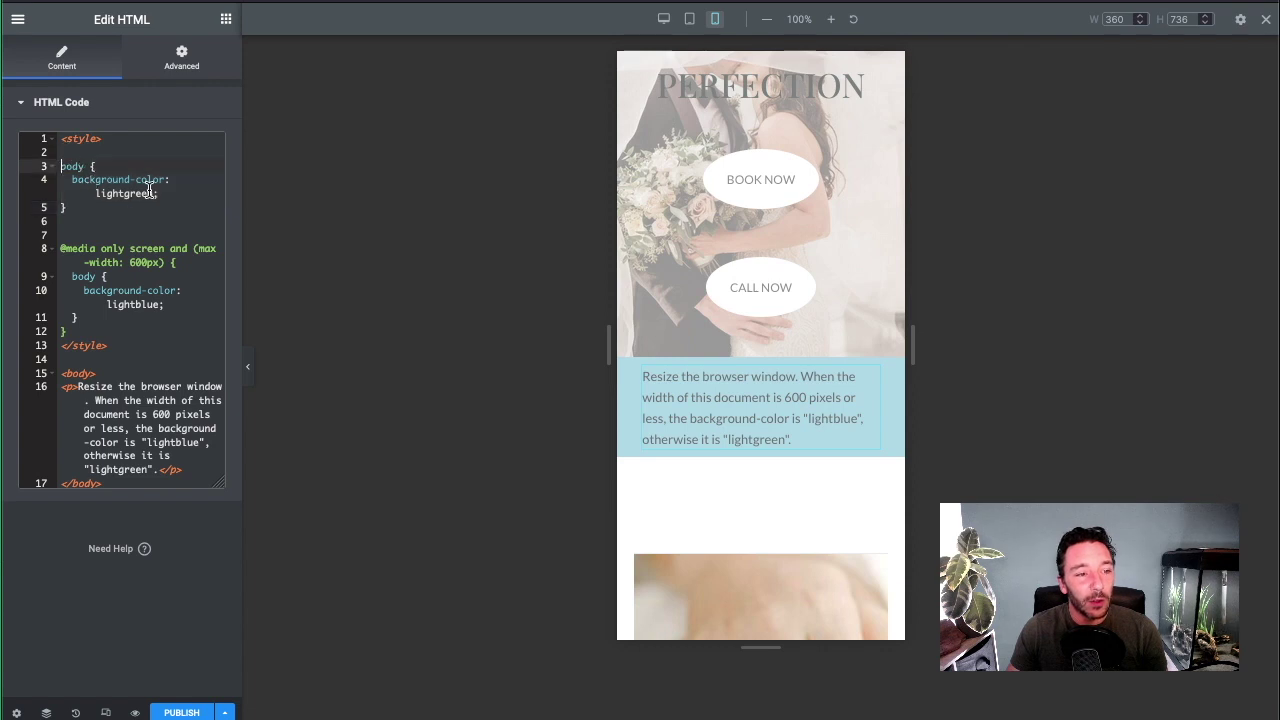
{"action": "left_click_drag", "start_coordinate": [63, 249], "coordinate": [150, 319]}
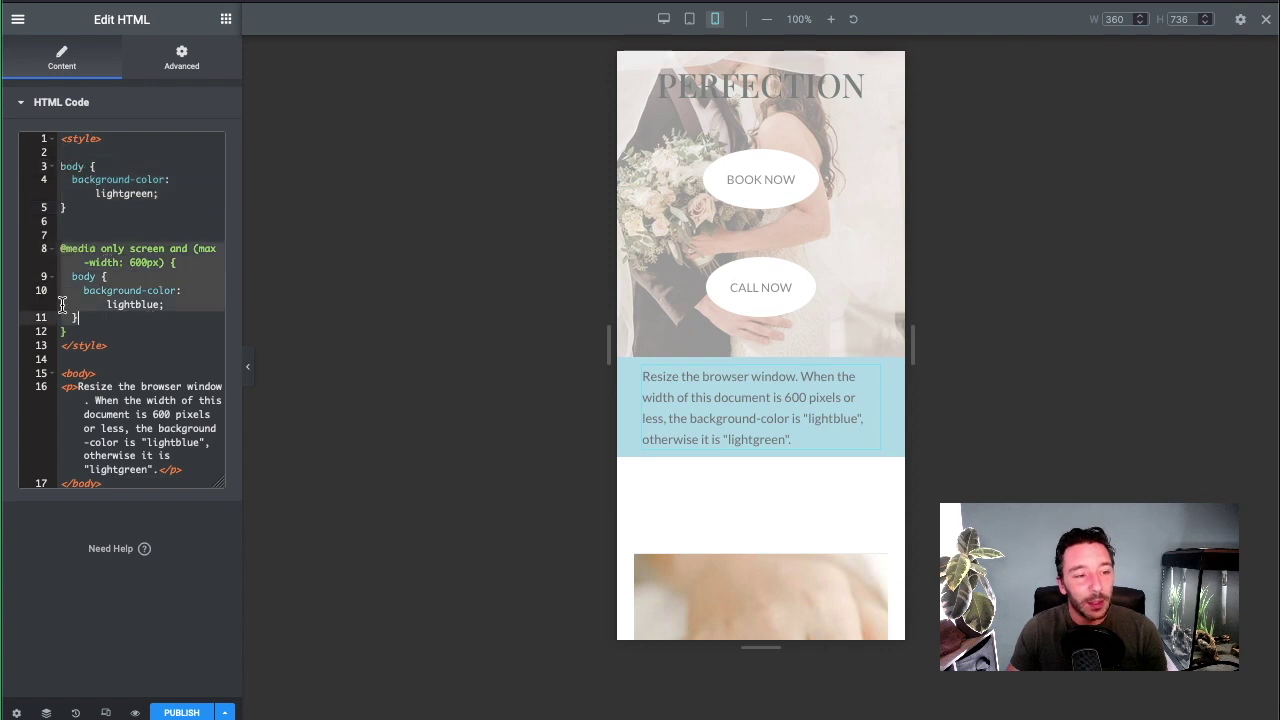
{"action": "left_click", "coordinate": [112, 293]}
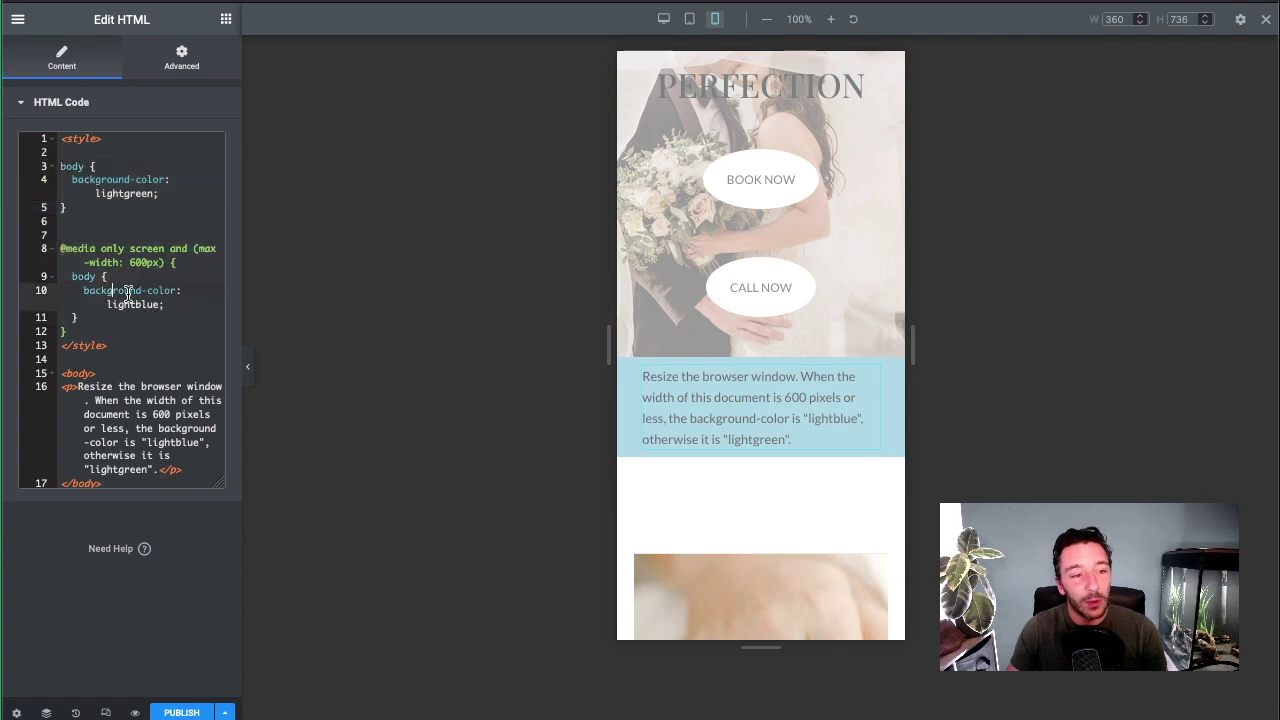
{"action": "left_click", "coordinate": [133, 221]}
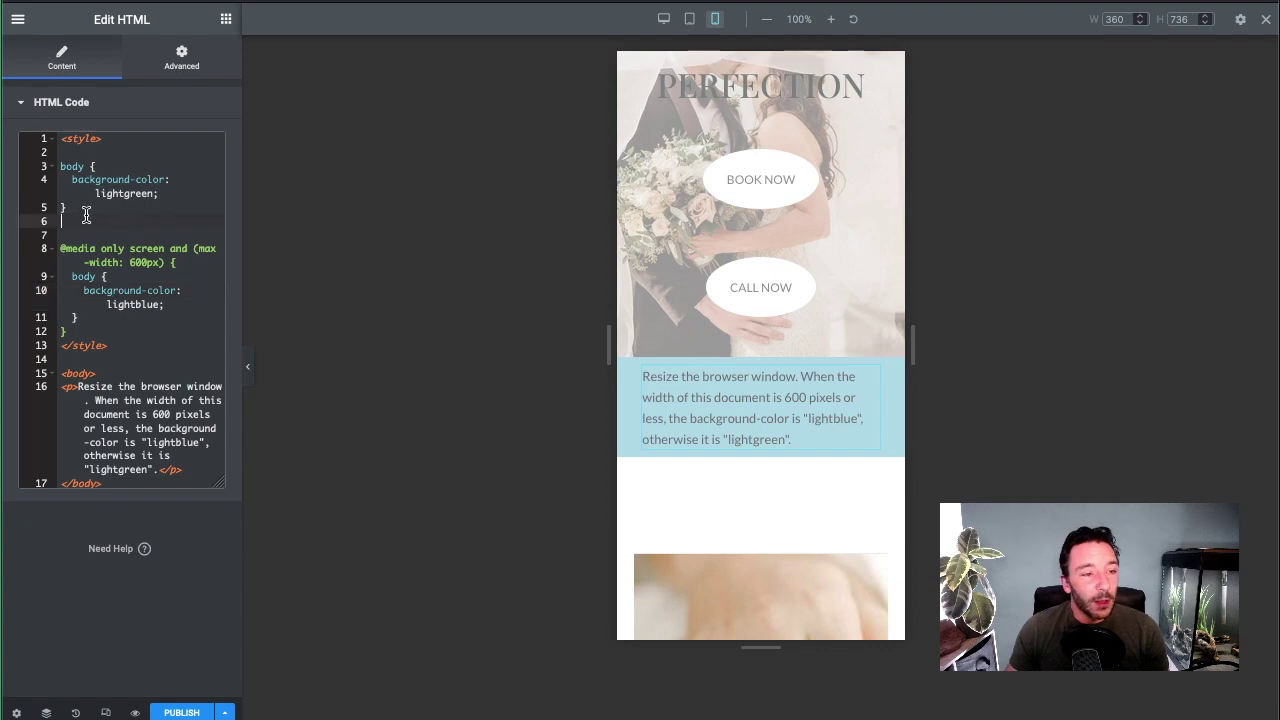
Step: Return to the desktop view and duplicate the lightgreen body rule directly beneath the original
{"action": "left_click", "coordinate": [663, 20]}
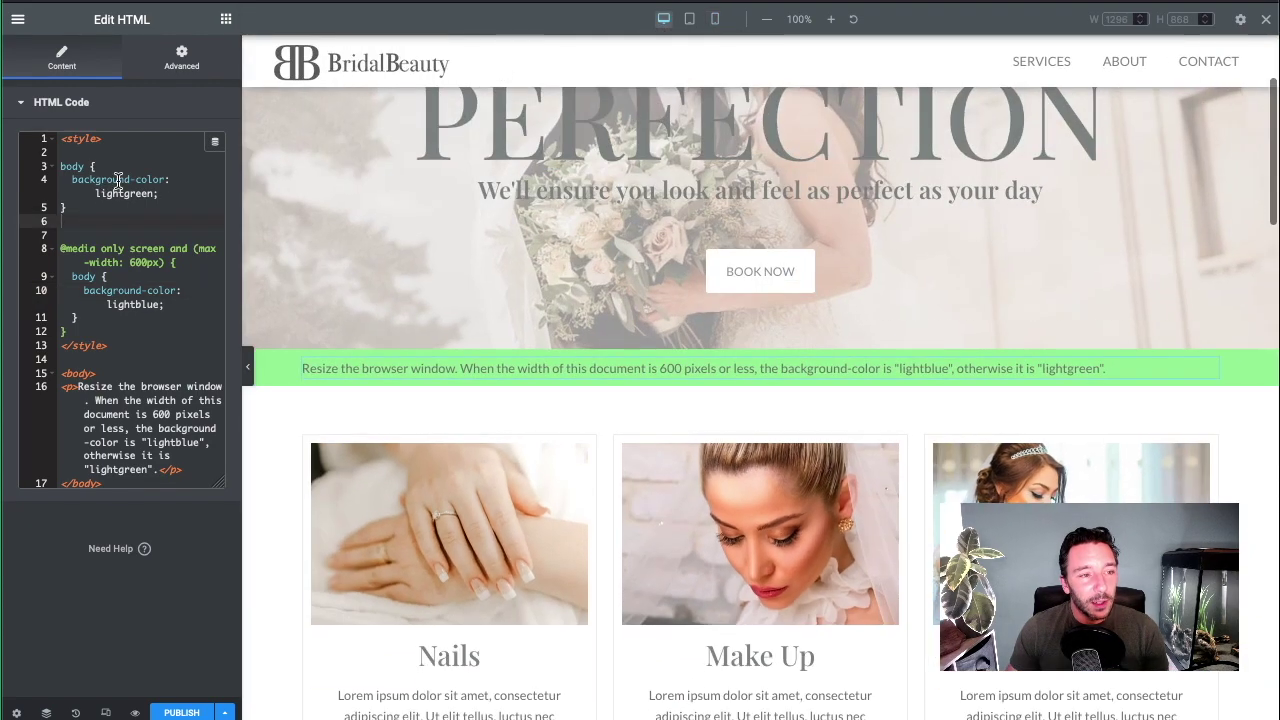
{"action": "left_click", "coordinate": [128, 195]}
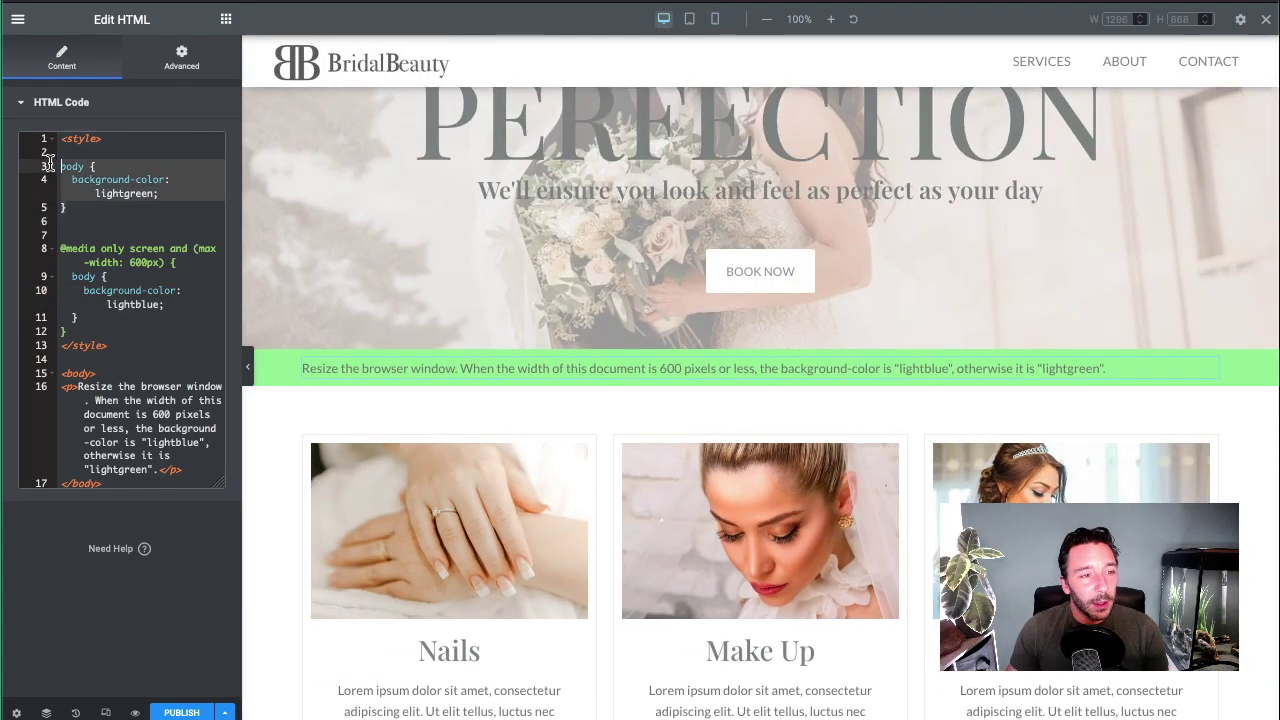
{"action": "left_click", "coordinate": [85, 218]}
{"action": "key", "text": "Return"}
{"action": "key", "text": "ctrl+v"}
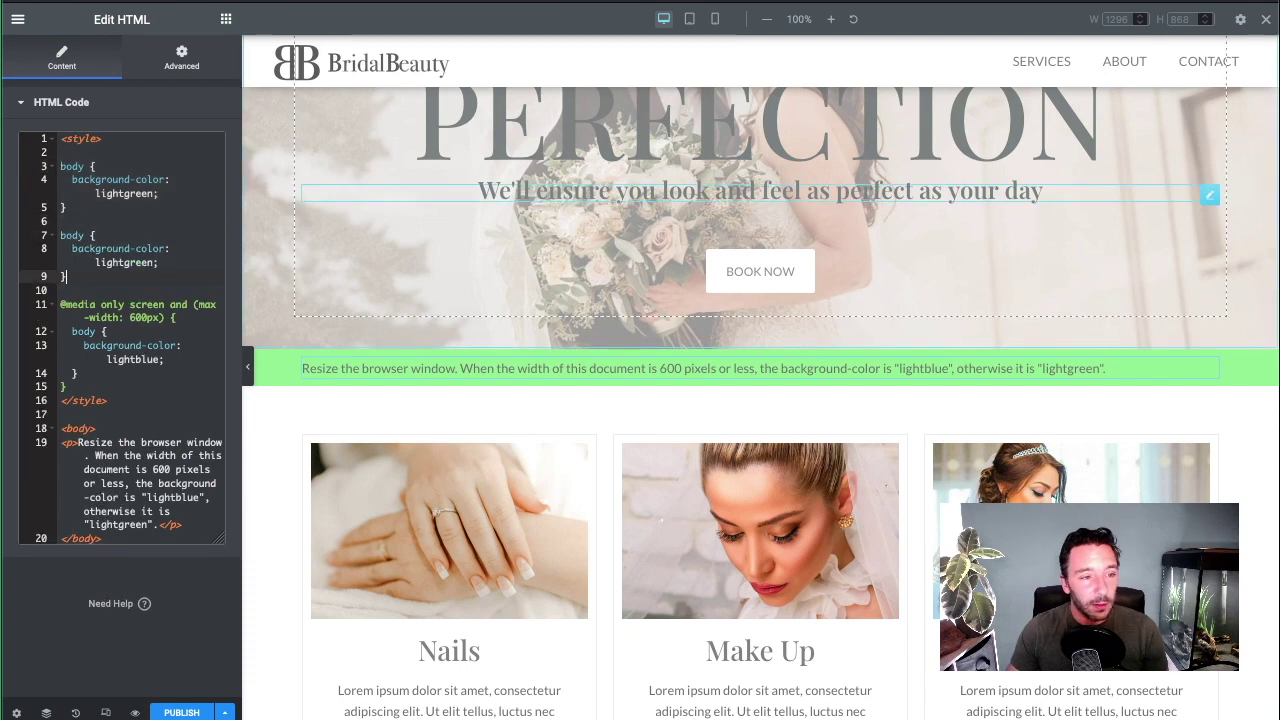
Step: Change the duplicated body rule's background color to lightblue
{"action": "left_click", "coordinate": [126, 263]}
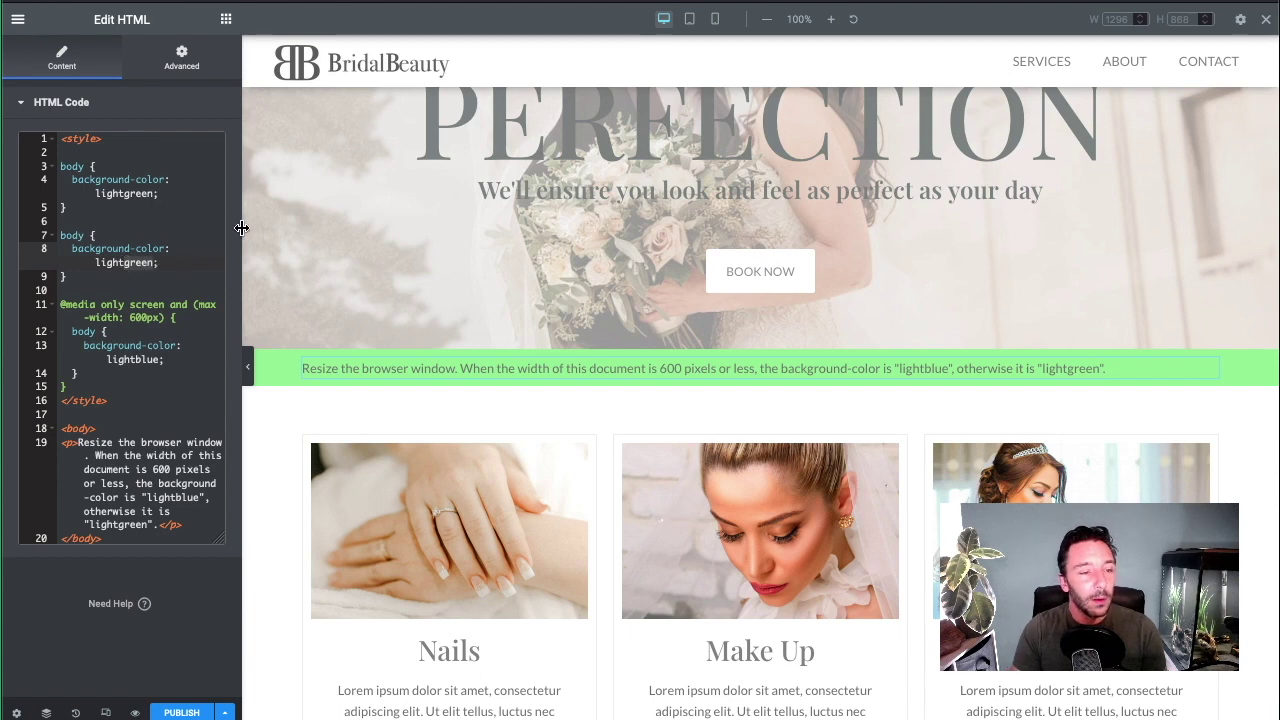
{"action": "key", "text": "Delete"}
{"action": "key", "text": "Delete"}
{"action": "key", "text": "Delete"}
{"action": "key", "text": "Delete"}
{"action": "key", "text": "Delete"}
{"action": "type", "text": "blue"}
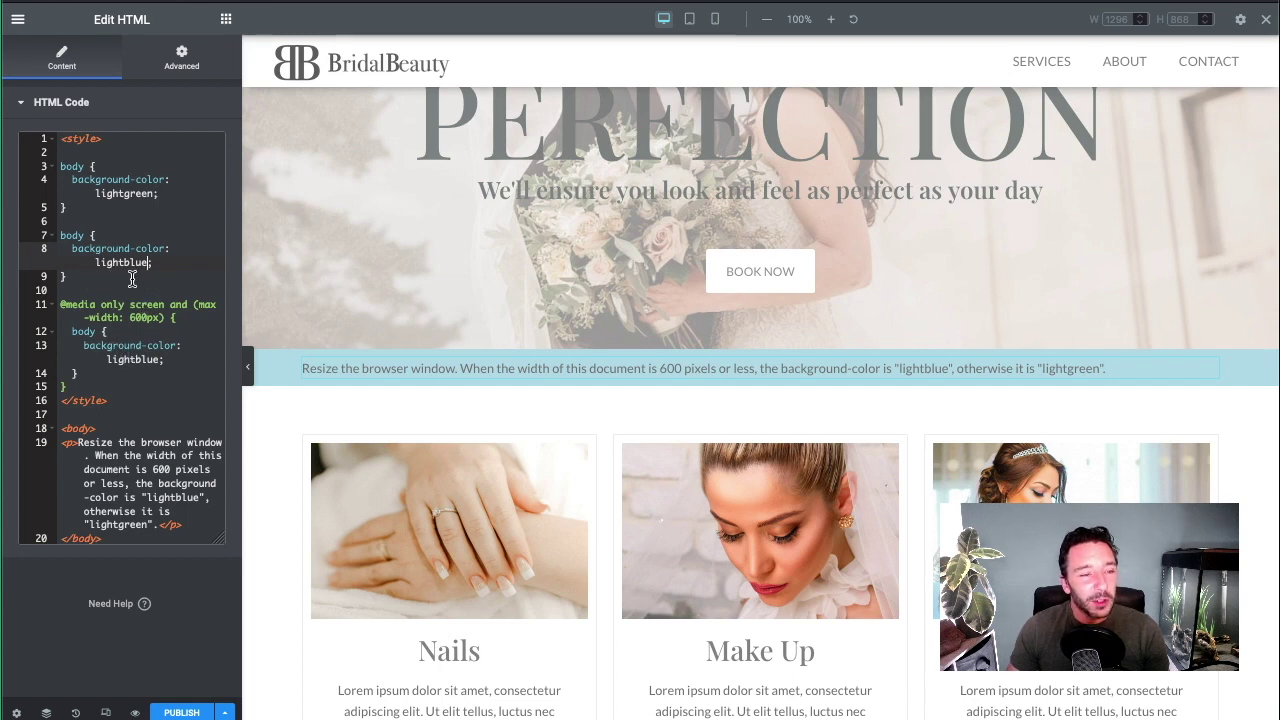
Step: Change the duplicated body rule's background color to lightpink
{"action": "key", "text": "BackSpace"}
{"action": "key", "text": "BackSpace"}
{"action": "key", "text": "BackSpace"}
{"action": "key", "text": "BackSpace"}
{"action": "key", "text": "BackSpace"}
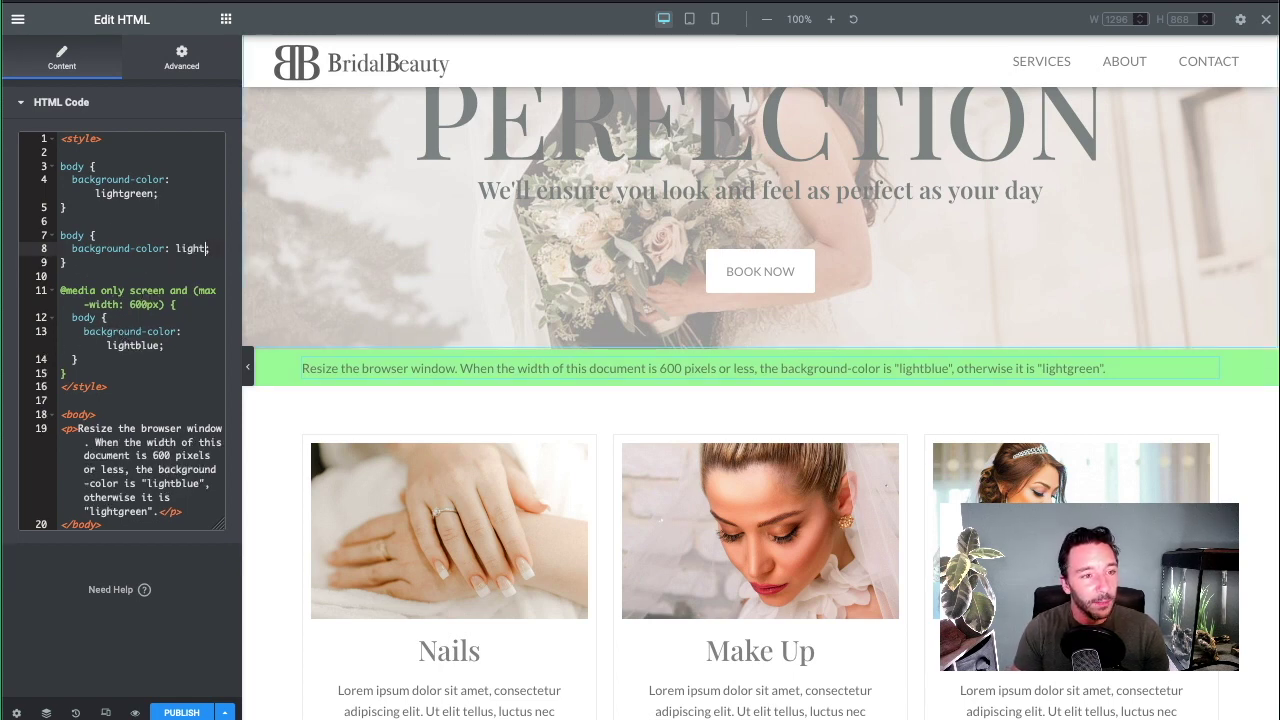
{"action": "type", "text": "pink;"}
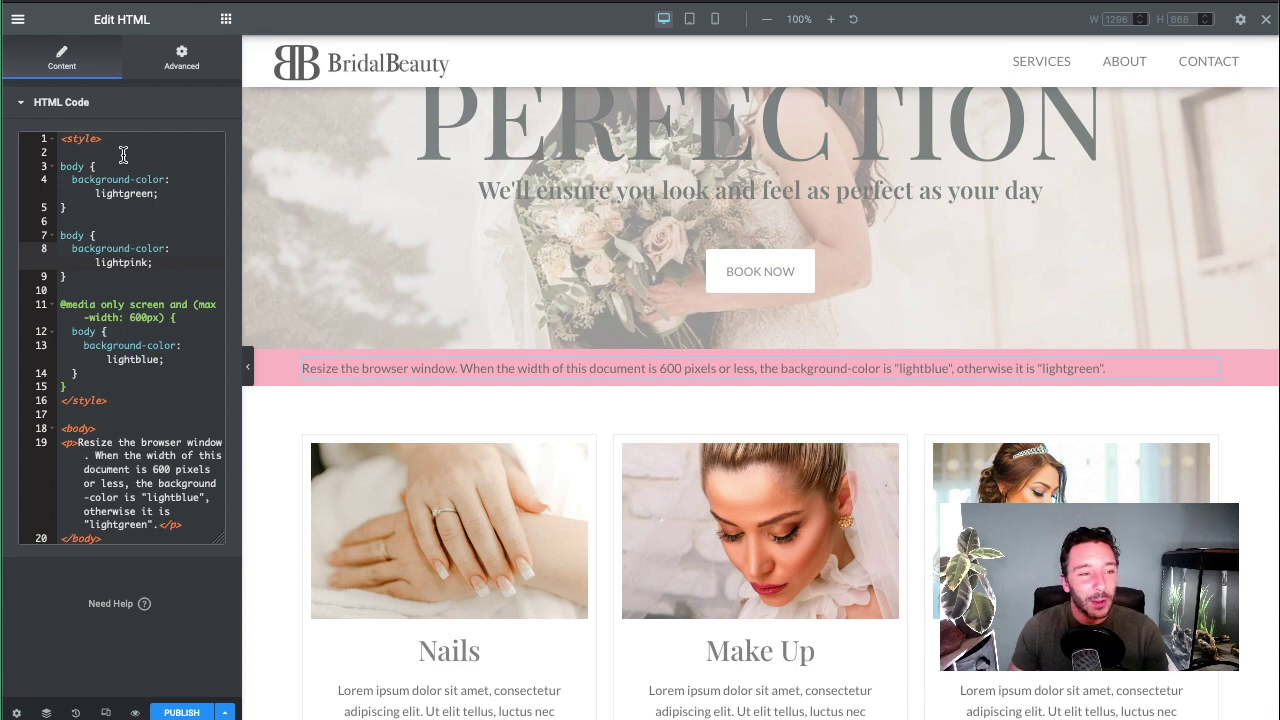
Step: Move the lightpink body rule above the lightgreen one, at the start of the style block
{"action": "left_click_drag", "start_coordinate": [62, 221], "coordinate": [158, 290]}
{"action": "key", "text": "ctrl+c"}
{"action": "key", "text": "BackSpace"}
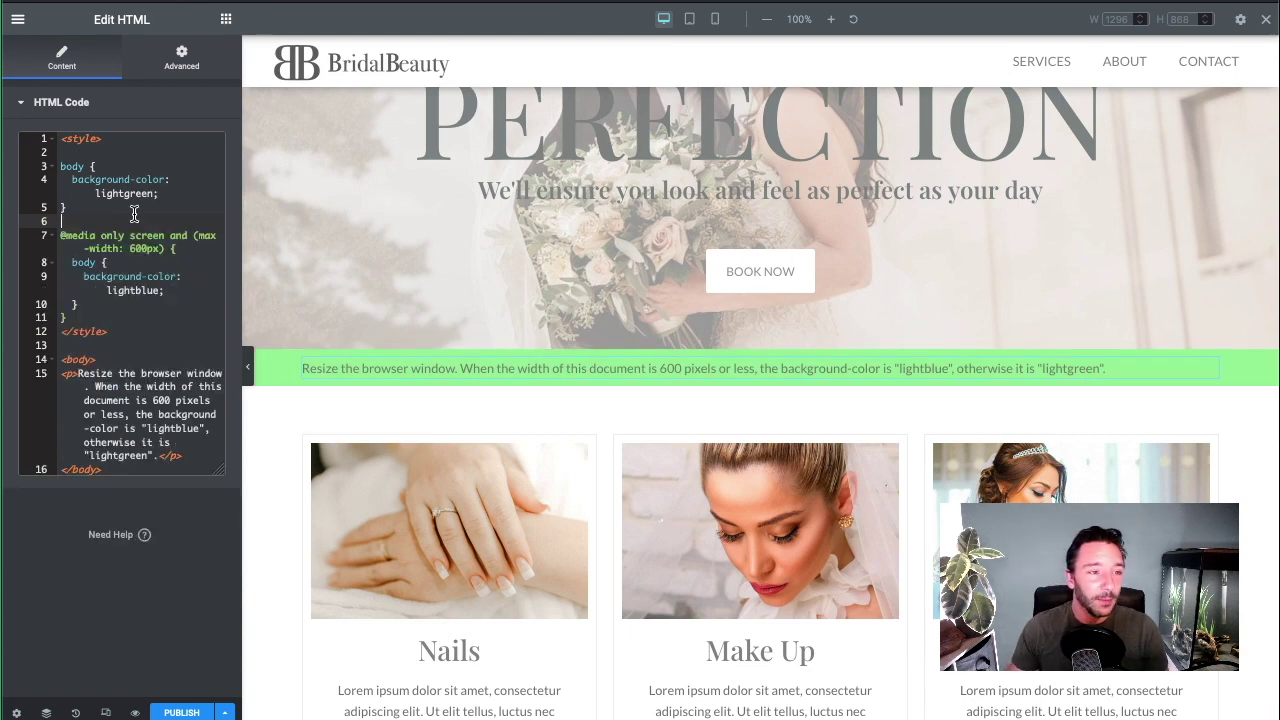
{"action": "left_click", "coordinate": [84, 152]}
{"action": "key", "text": "Return"}
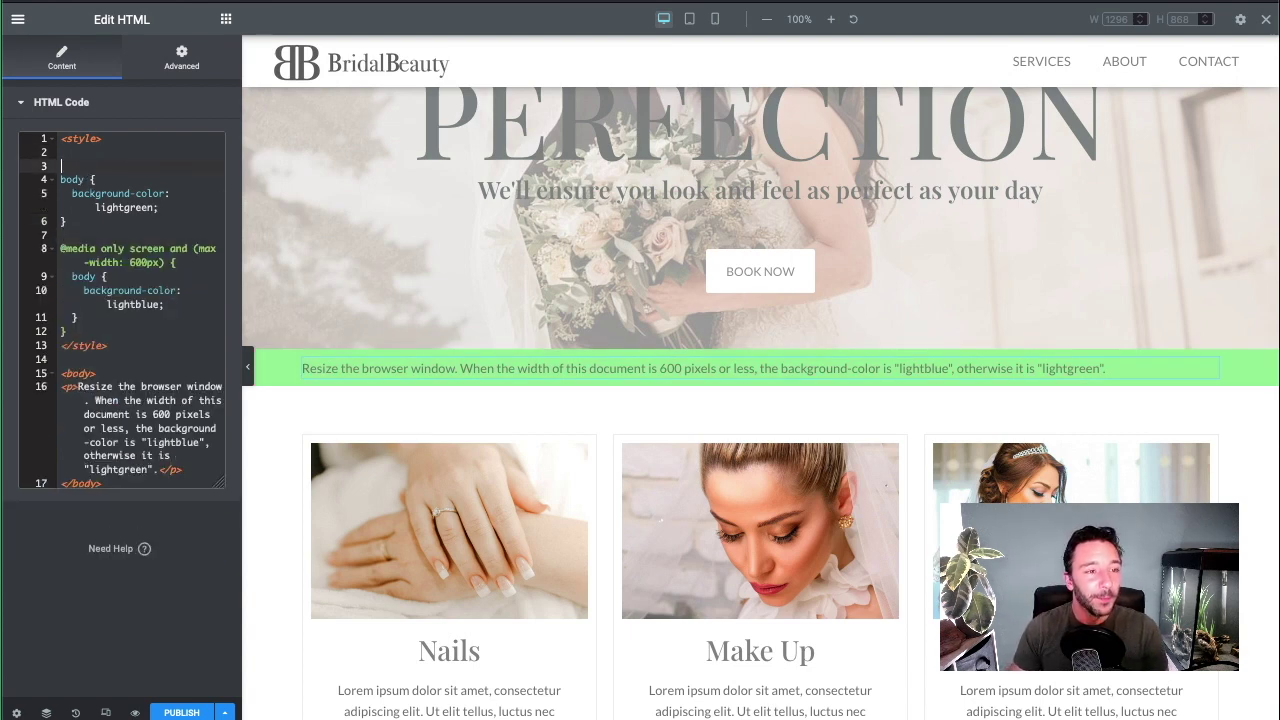
{"action": "key", "text": "ctrl+v"}
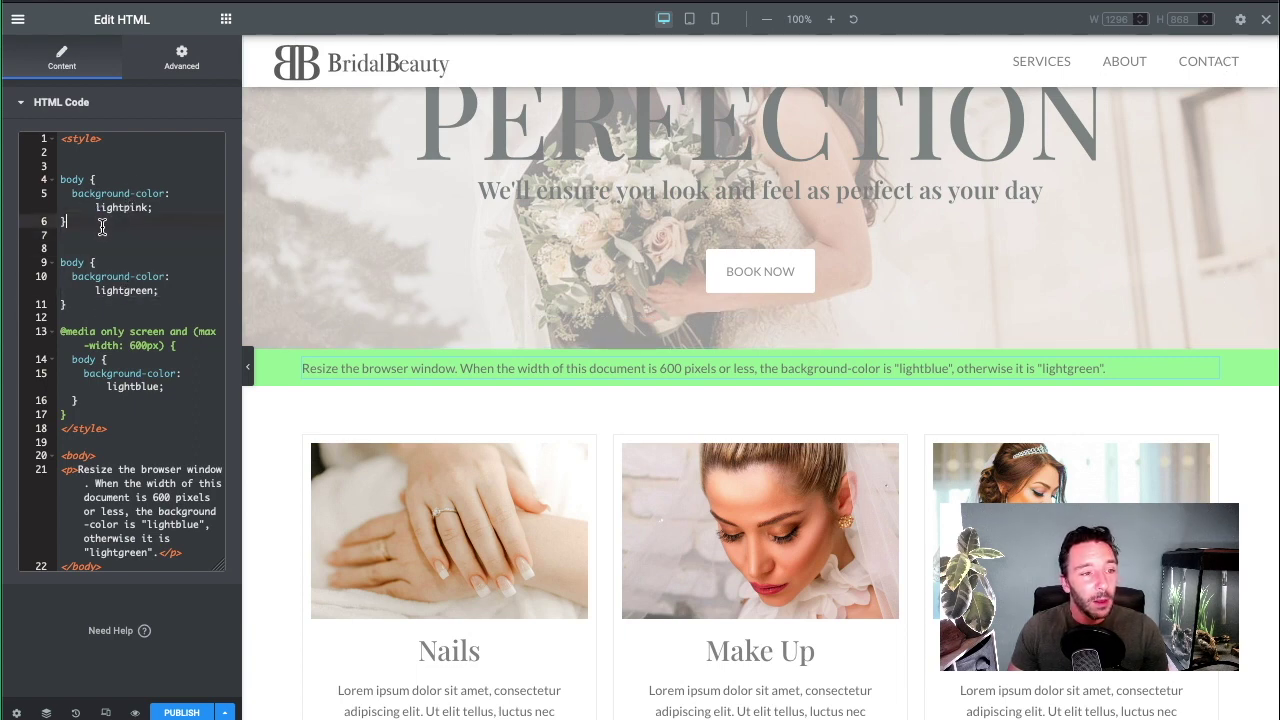
Step: Delete the lightpink body rule from the style block
{"action": "left_click", "coordinate": [49, 196]}
{"action": "left_click_drag", "start_coordinate": [49, 181], "coordinate": [68, 222]}
{"action": "key", "text": "BackSpace"}
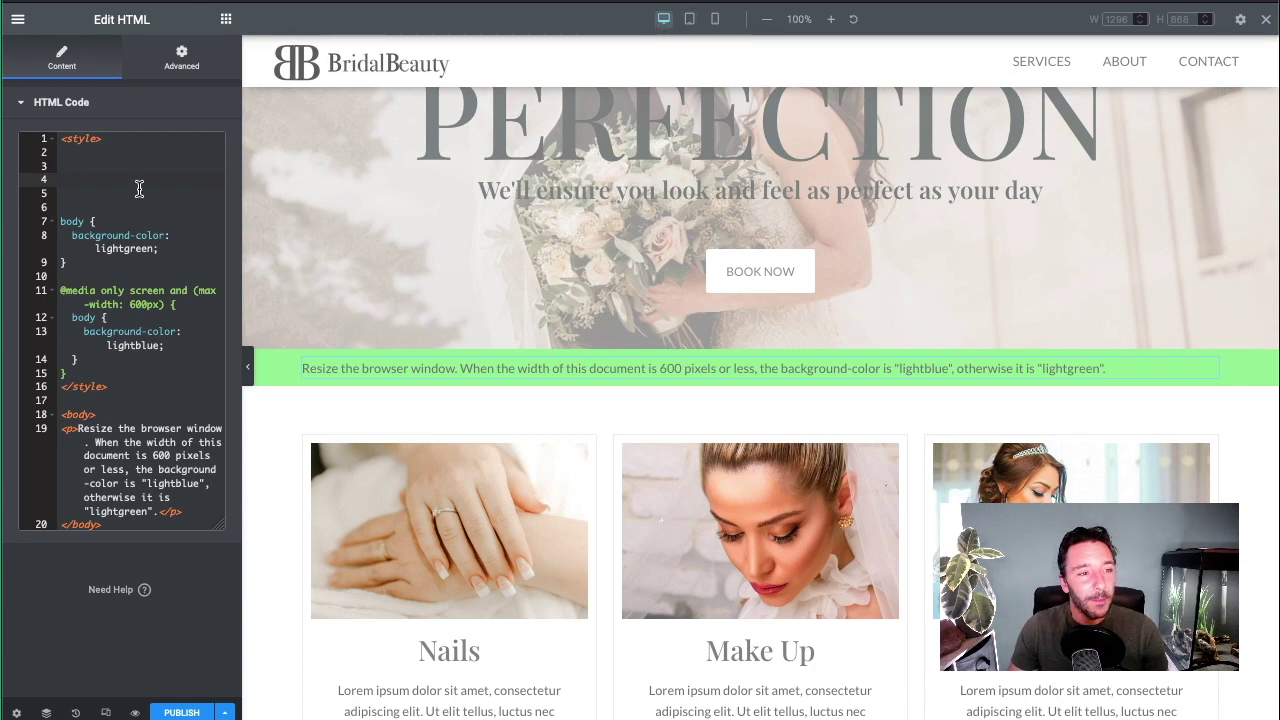
Step: Check the section's background color in tablet and mobile views, and return to the desktop view
{"action": "left_click", "coordinate": [690, 22]}
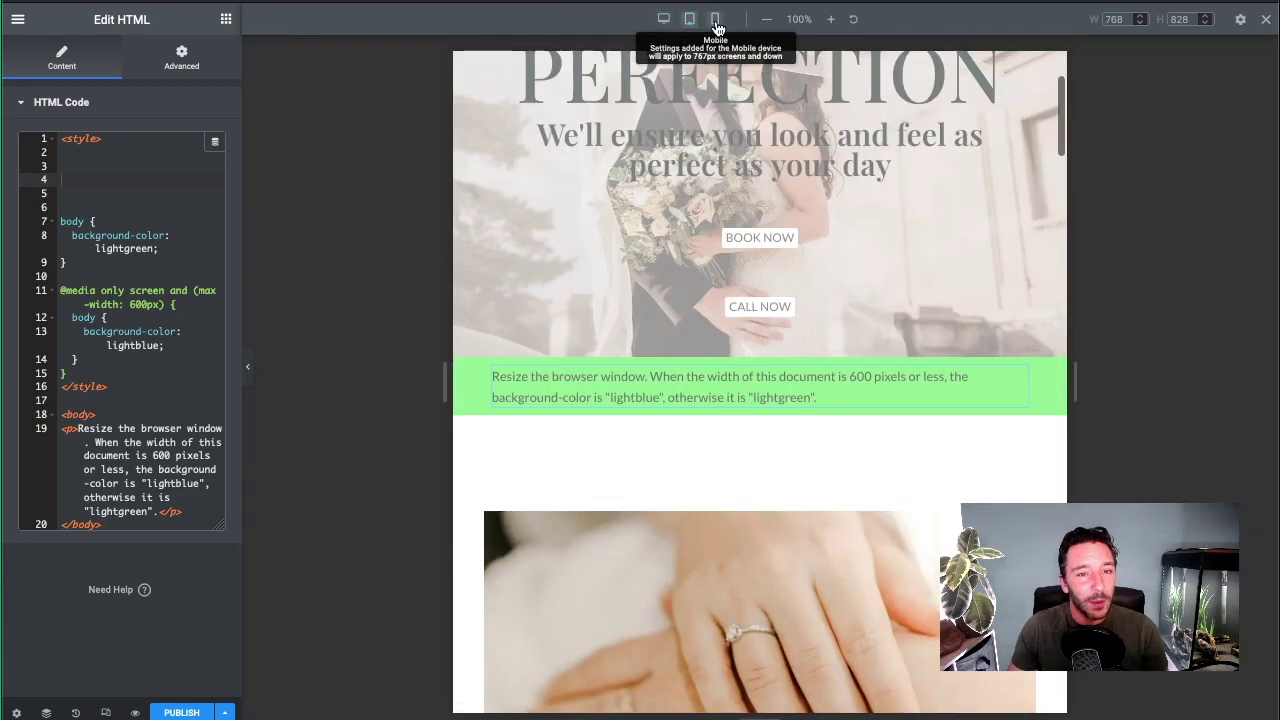
{"action": "left_click", "coordinate": [714, 22]}
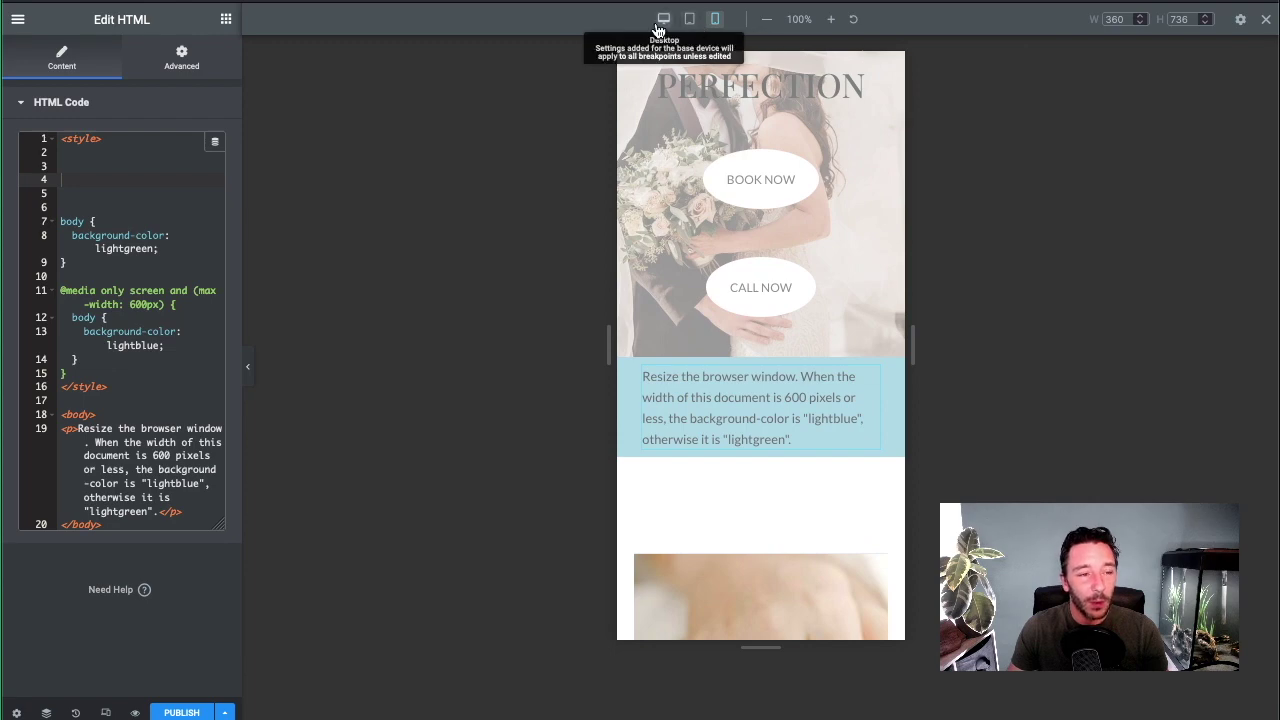
{"action": "left_click", "coordinate": [663, 20]}
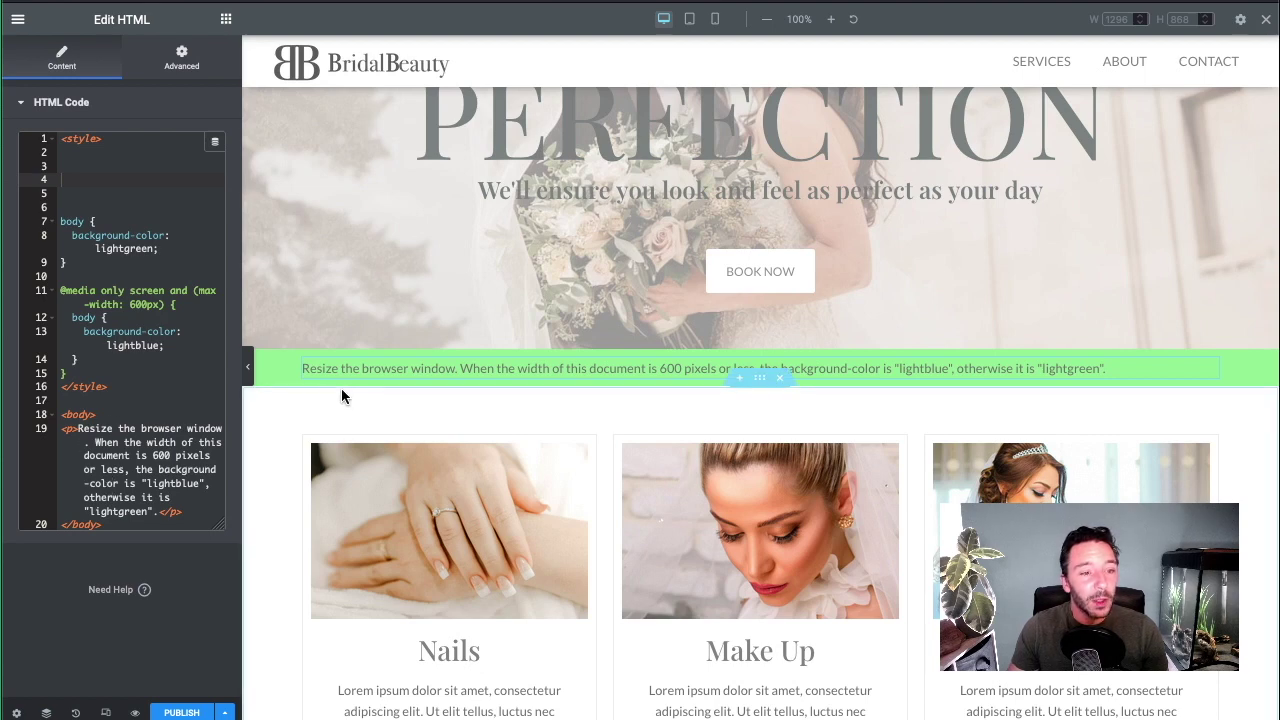
Step: Remove the extra blank lines above the lightgreen body rule in the HTML widget's style block
{"action": "left_click", "coordinate": [93, 204]}
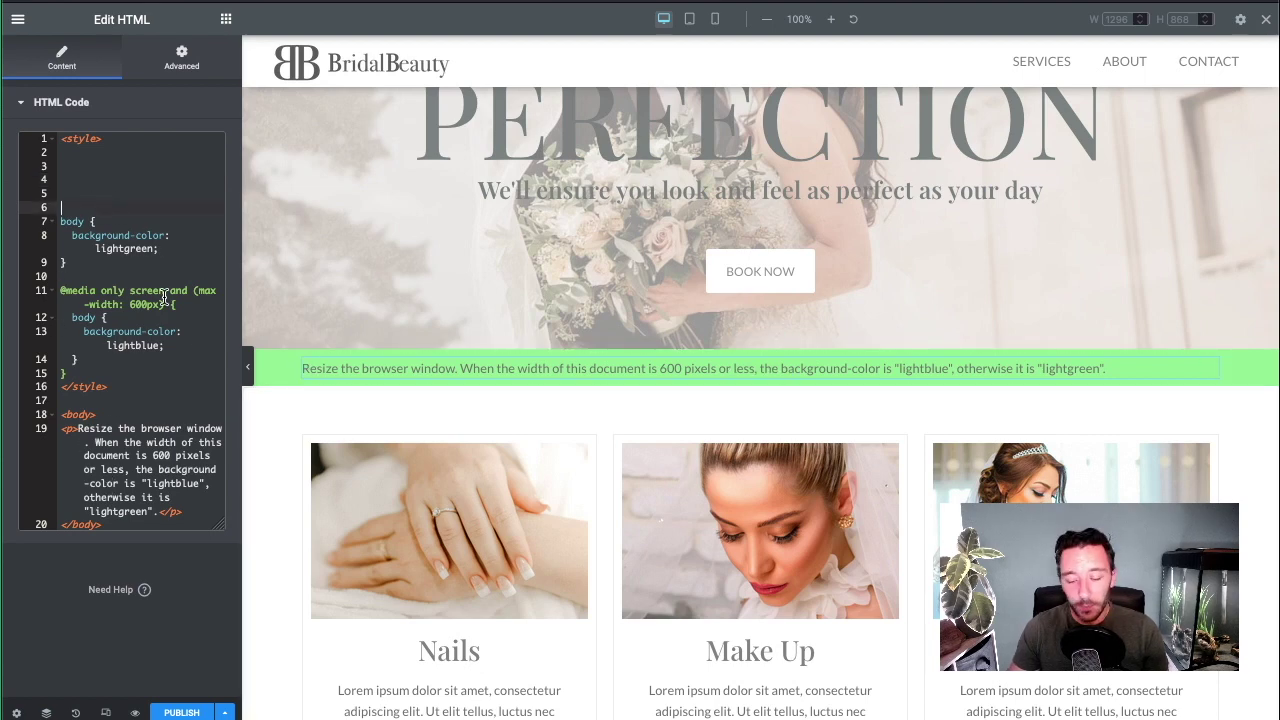
{"action": "key", "text": "BackSpace"}
{"action": "key", "text": "BackSpace"}
{"action": "key", "text": "BackSpace"}
{"action": "key", "text": "BackSpace"}
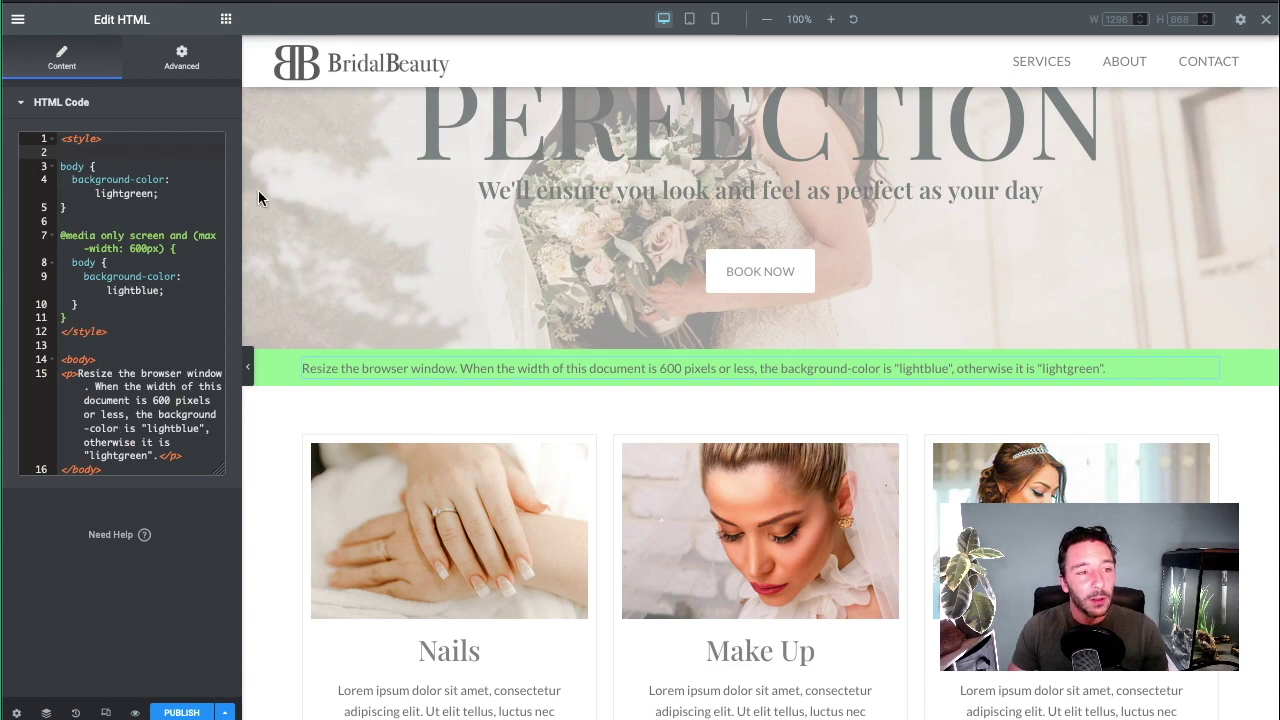
Step: Add a p rule with the color blue between the lightgreen body rule and the 600px media query
{"action": "left_click", "coordinate": [95, 205]}
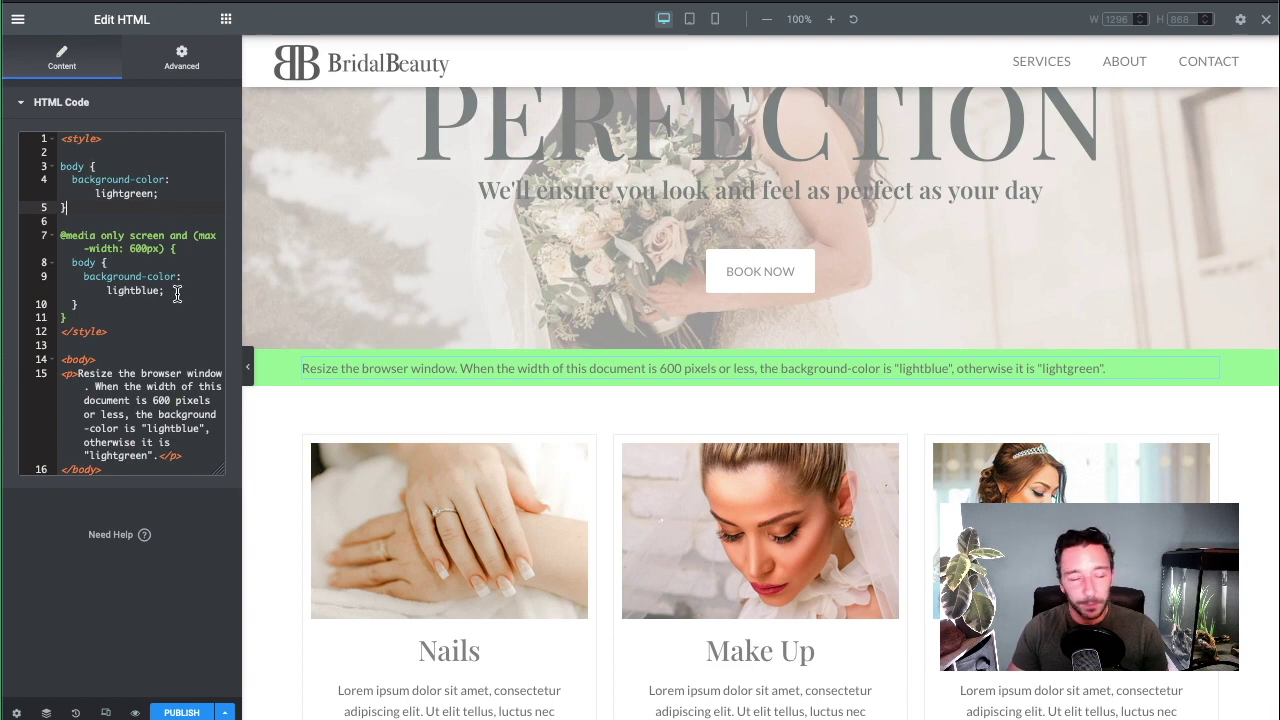
{"action": "key", "text": "Return"}
{"action": "key", "text": "Return"}
{"action": "type", "text": "p "}
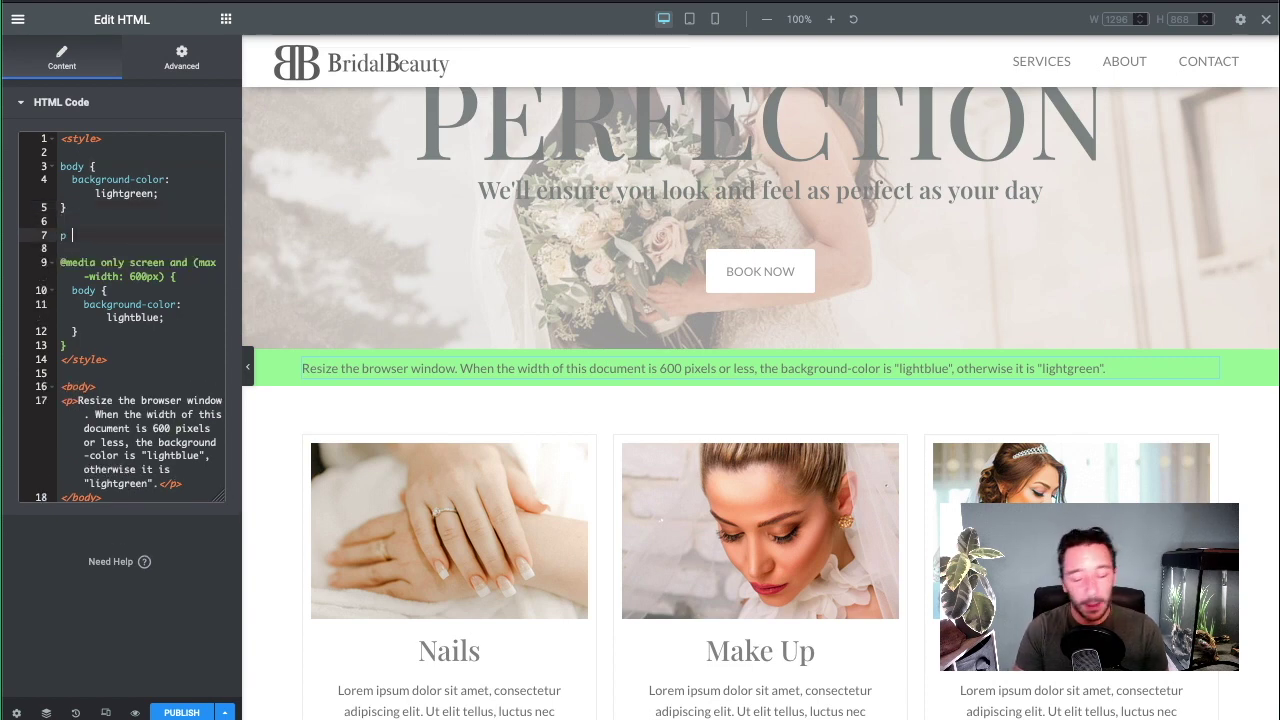
{"action": "type", "text": "{color"}
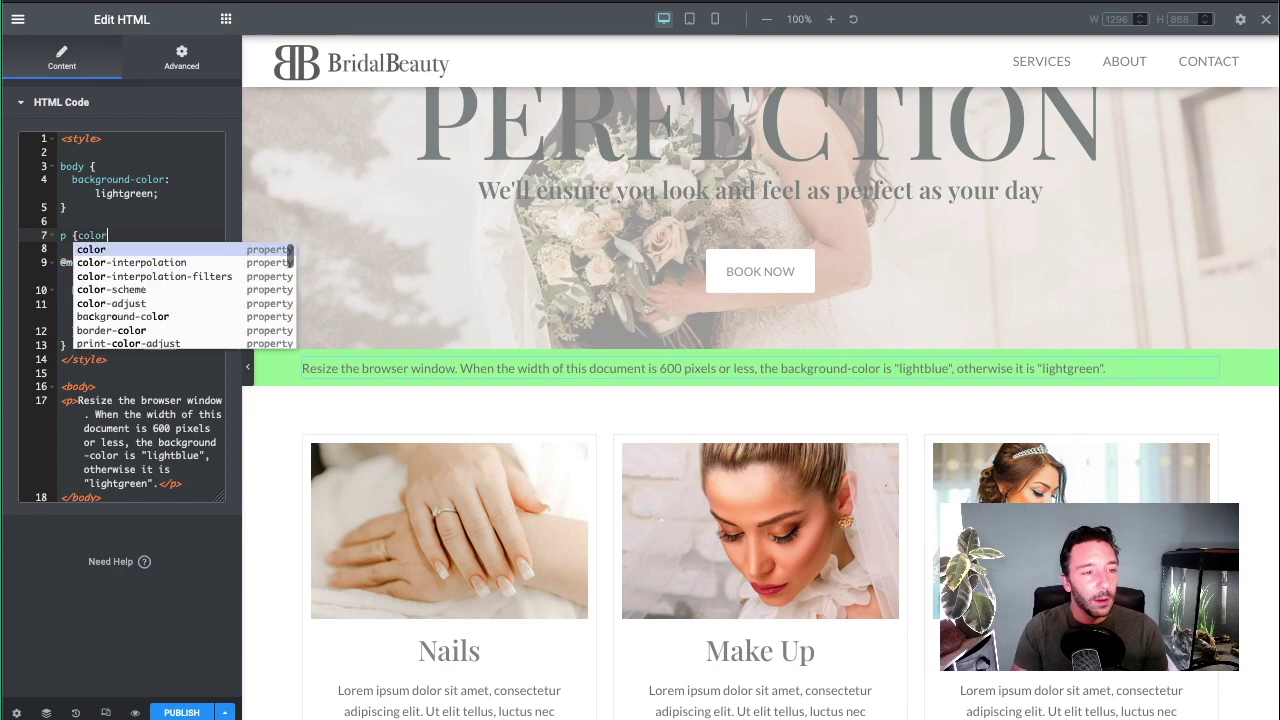
{"action": "type", "text": ":"}
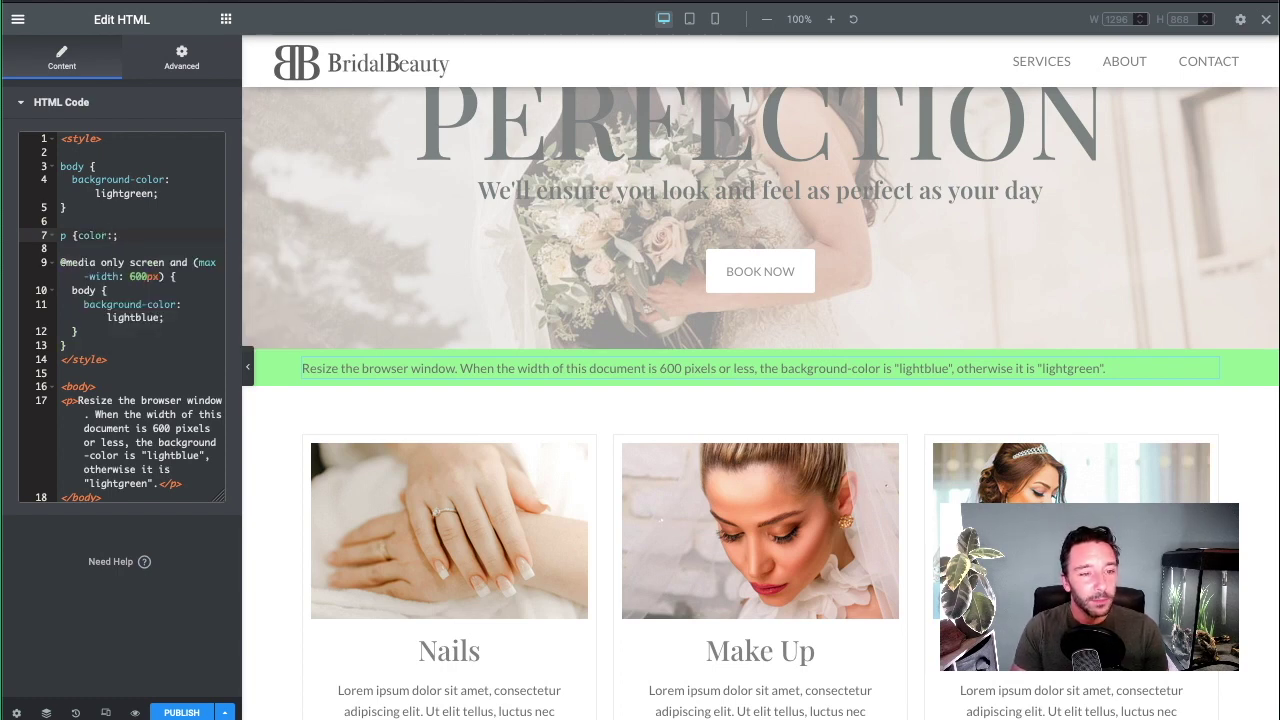
{"action": "type", "text": "blue"}
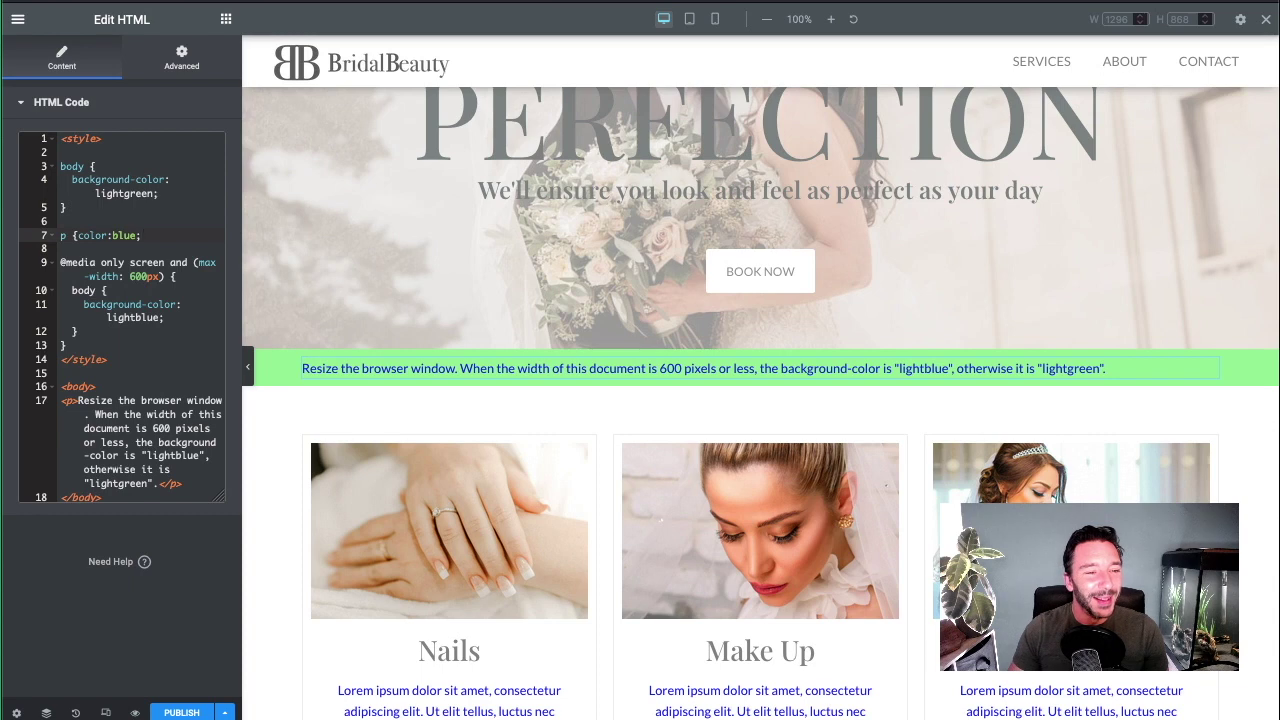
{"action": "key", "text": "Return"}
{"action": "type", "text": "}"}
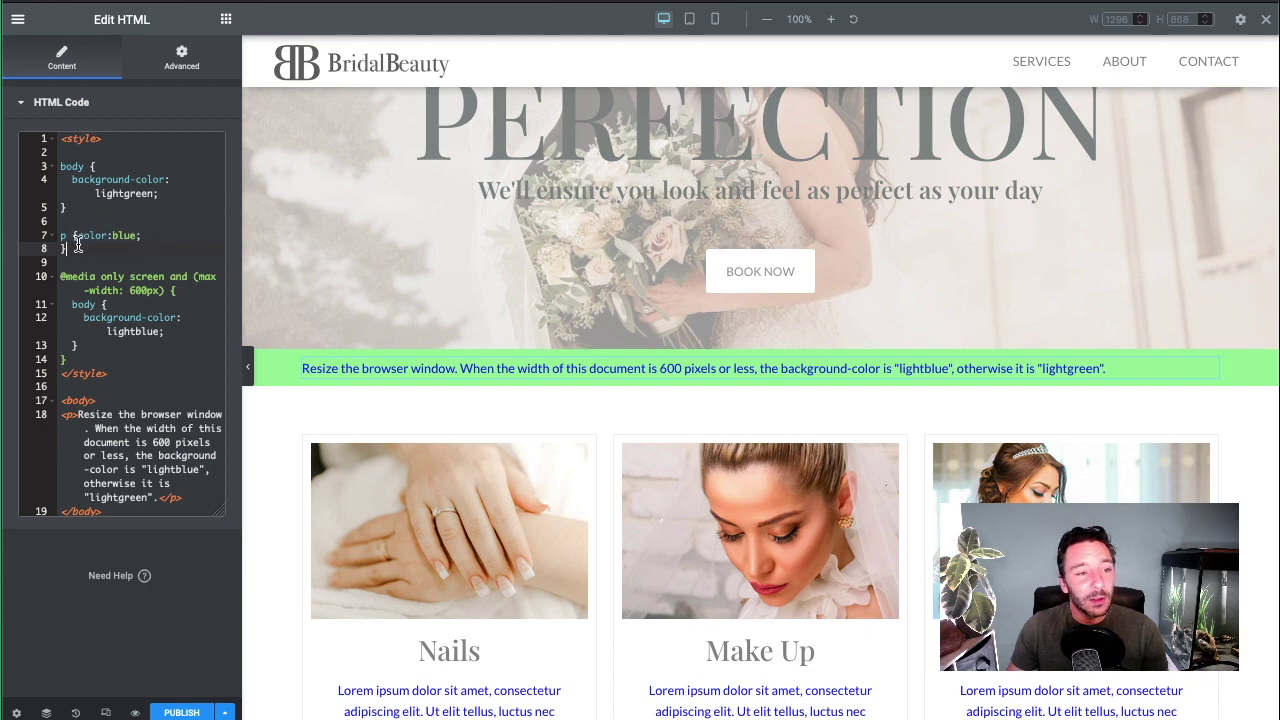
Step: Check the paragraph text and section background in tablet, mobile and desktop views, and highlight the p rule in the code
{"action": "left_click", "coordinate": [691, 25]}
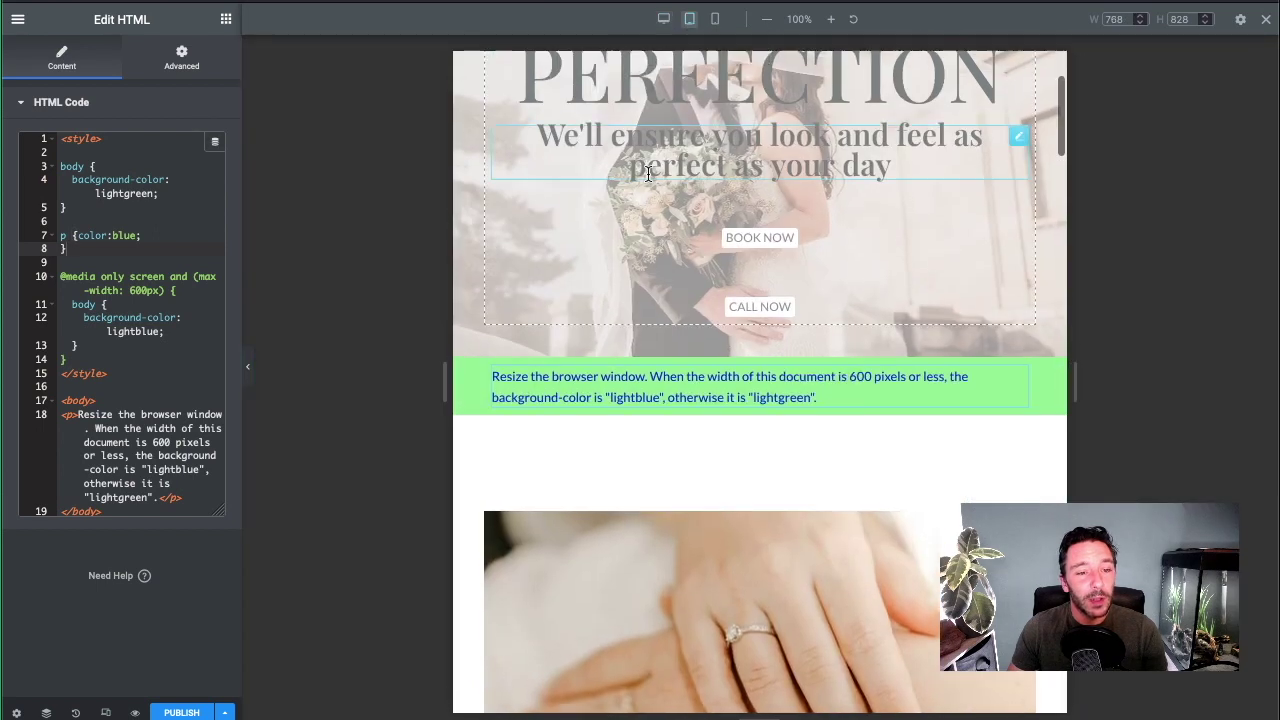
{"action": "left_click", "coordinate": [714, 24]}
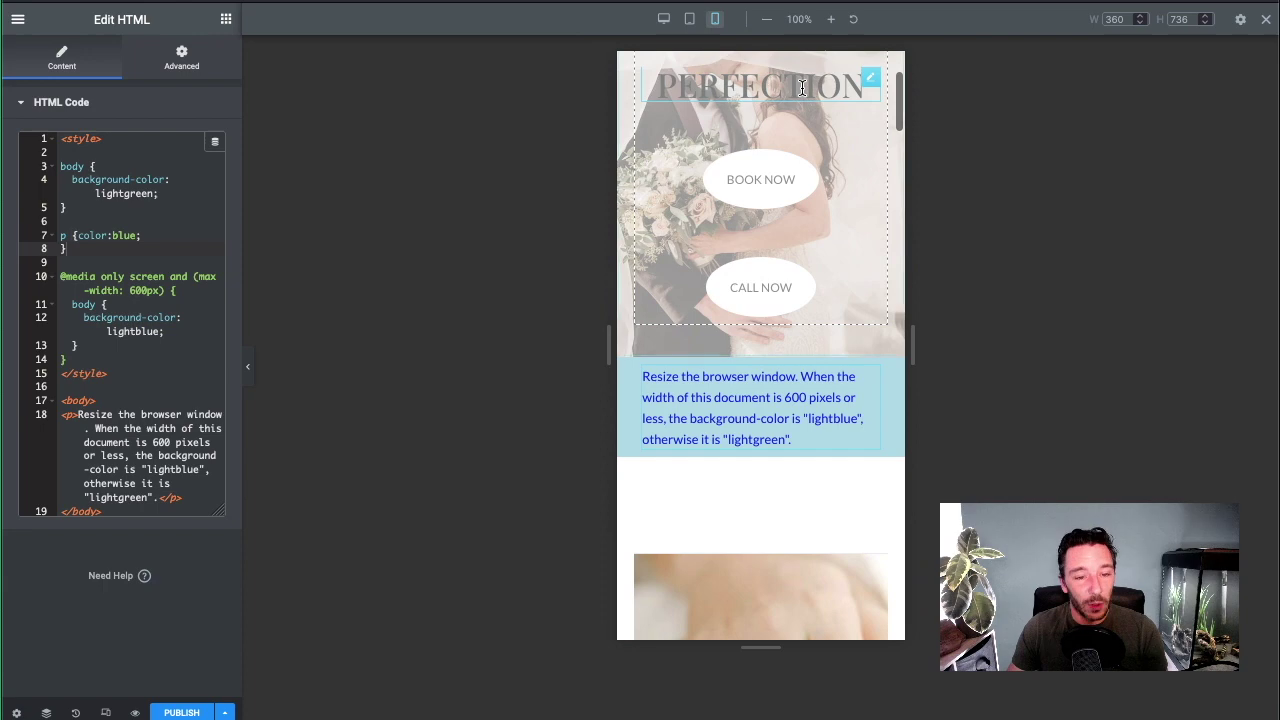
{"action": "left_click", "coordinate": [664, 22]}
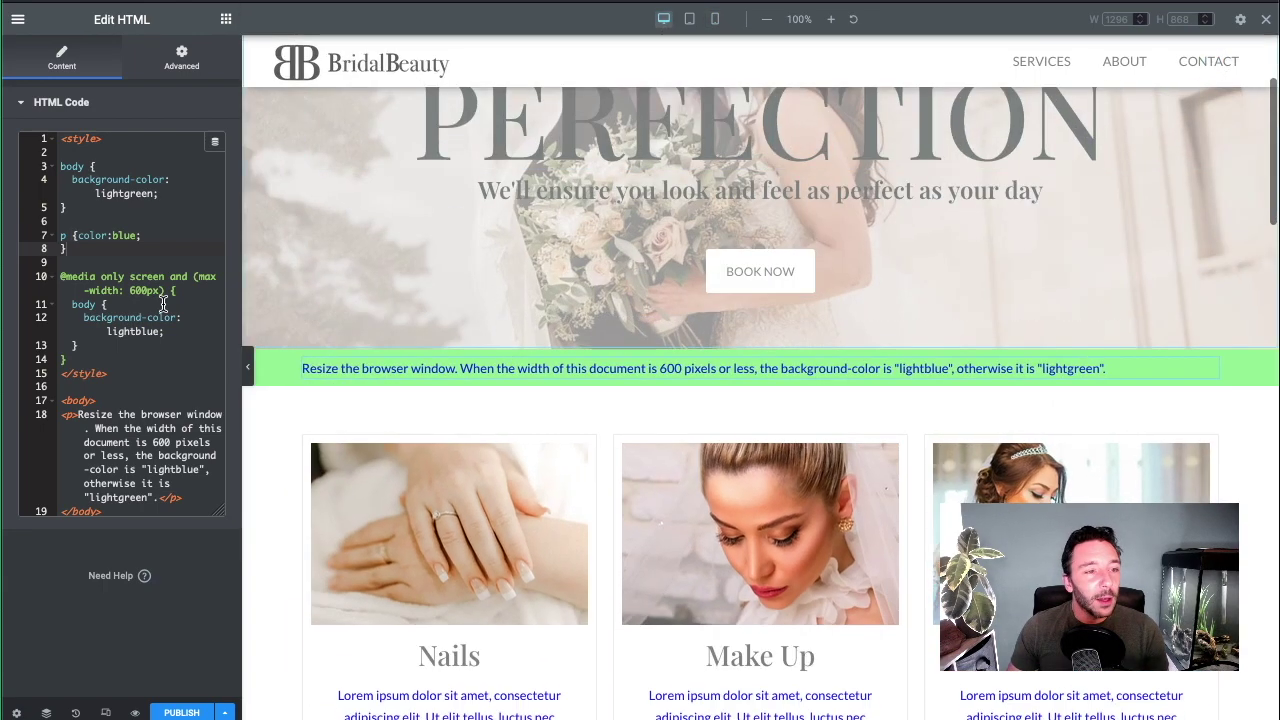
{"action": "left_click_drag", "start_coordinate": [88, 250], "coordinate": [80, 217]}
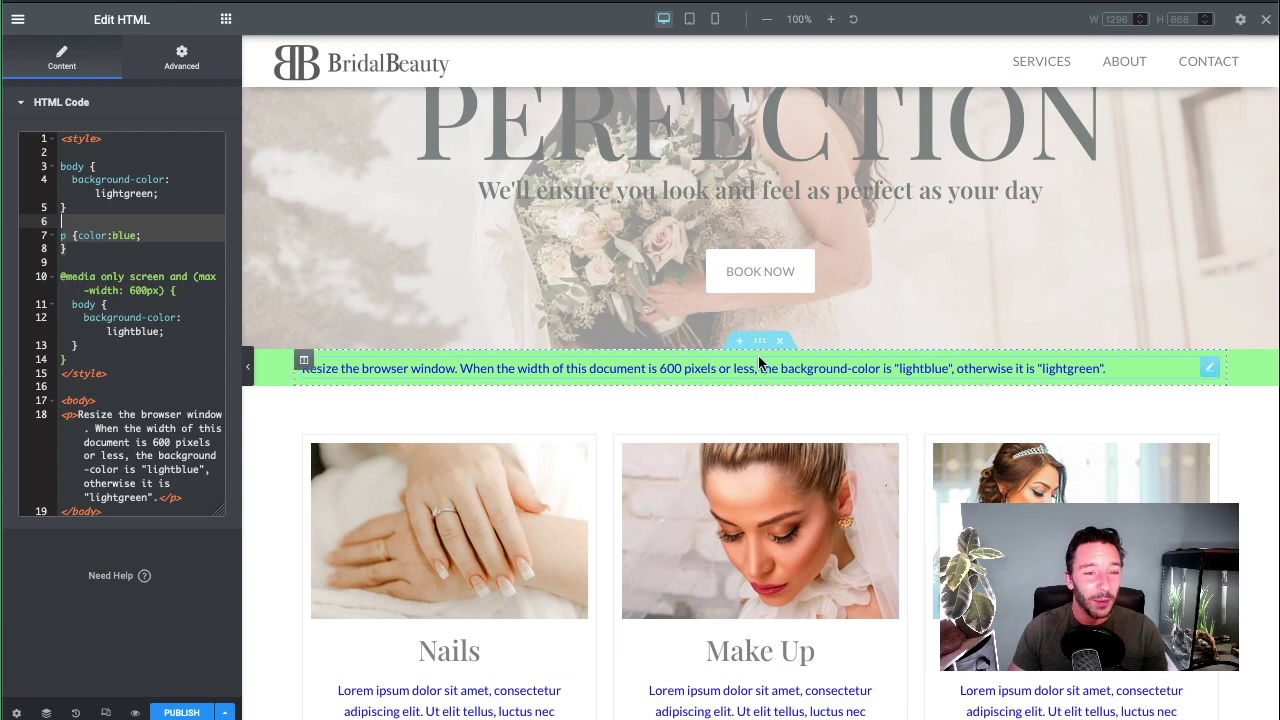
Step: Delete the section containing the HTML widget and look over the hero and service card sections
{"action": "left_click", "coordinate": [780, 341]}
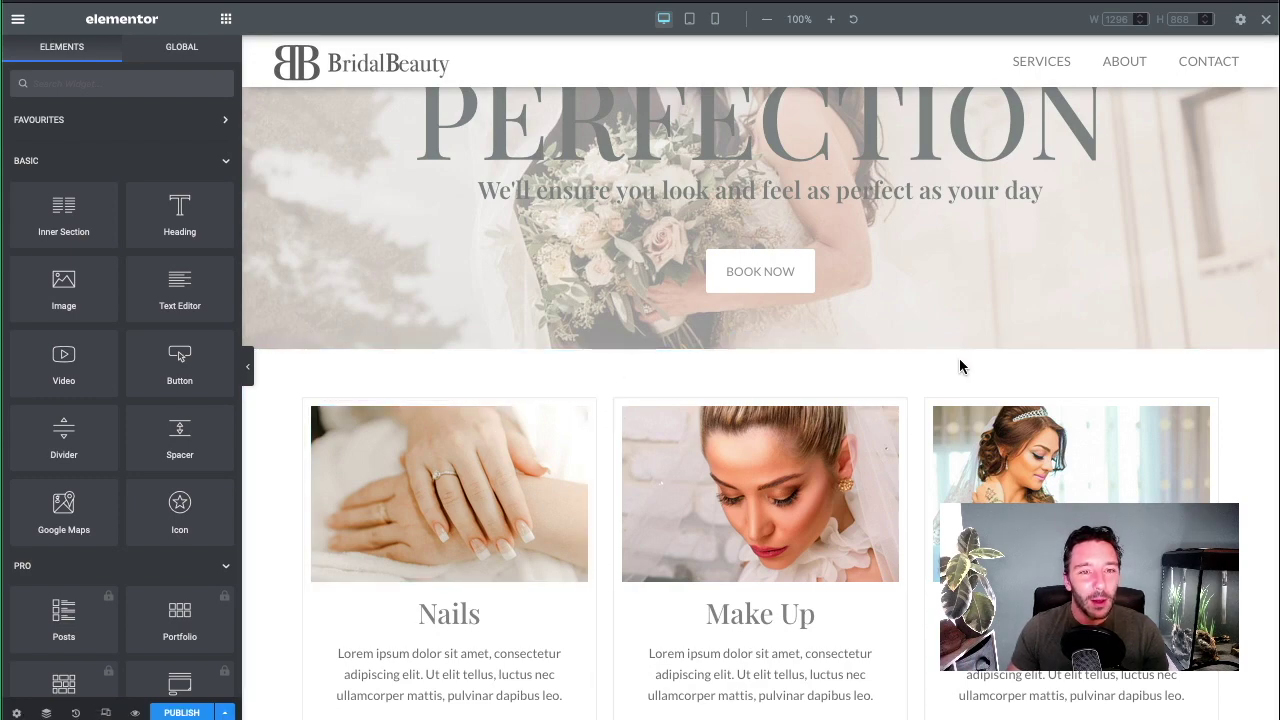
{"action": "scroll", "coordinate": [960, 280], "scroll_direction": "up", "scroll_amount": 2}
{"action": "scroll", "coordinate": [886, 374], "scroll_direction": "down", "scroll_amount": 3}
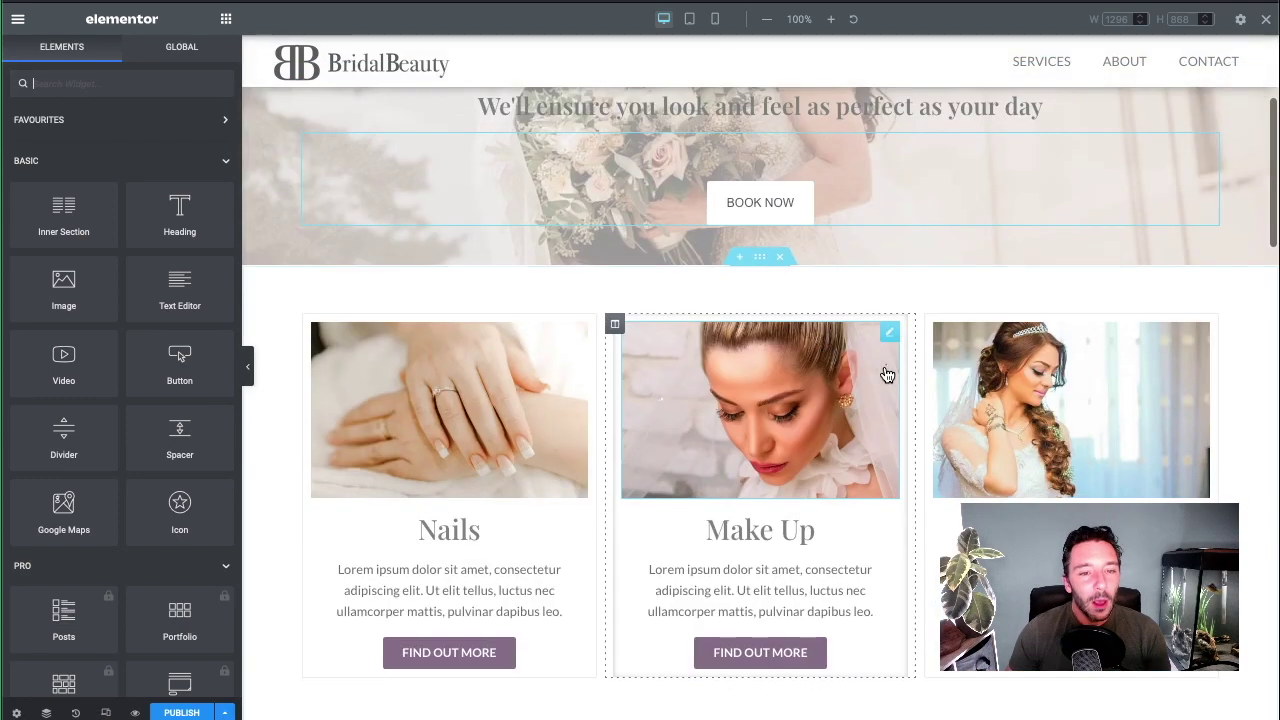
{"action": "scroll", "coordinate": [677, 354], "scroll_direction": "up", "scroll_amount": 3}
{"action": "scroll", "coordinate": [687, 321], "scroll_direction": "down", "scroll_amount": 1}
{"action": "scroll", "coordinate": [674, 410], "scroll_direction": "up", "scroll_amount": 2}
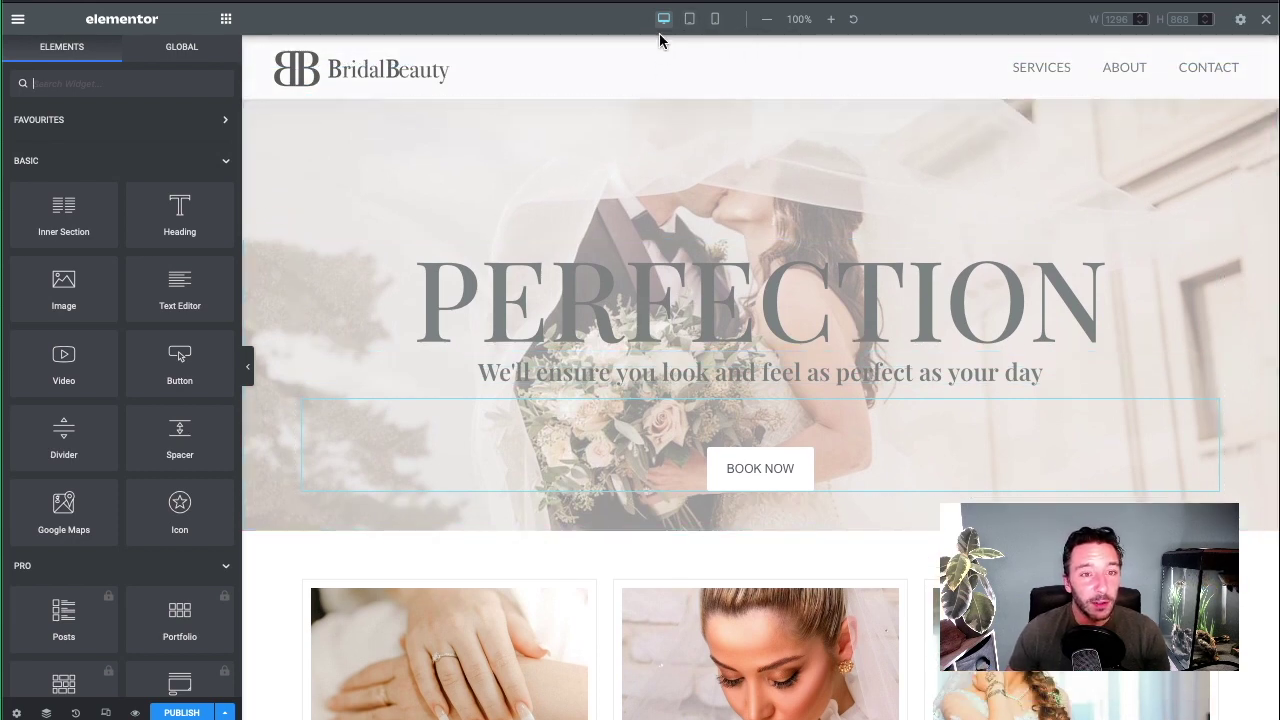
Step: Open the hero's Book Now button for editing and review its content, advanced and style settings
{"action": "left_click", "coordinate": [1207, 412]}
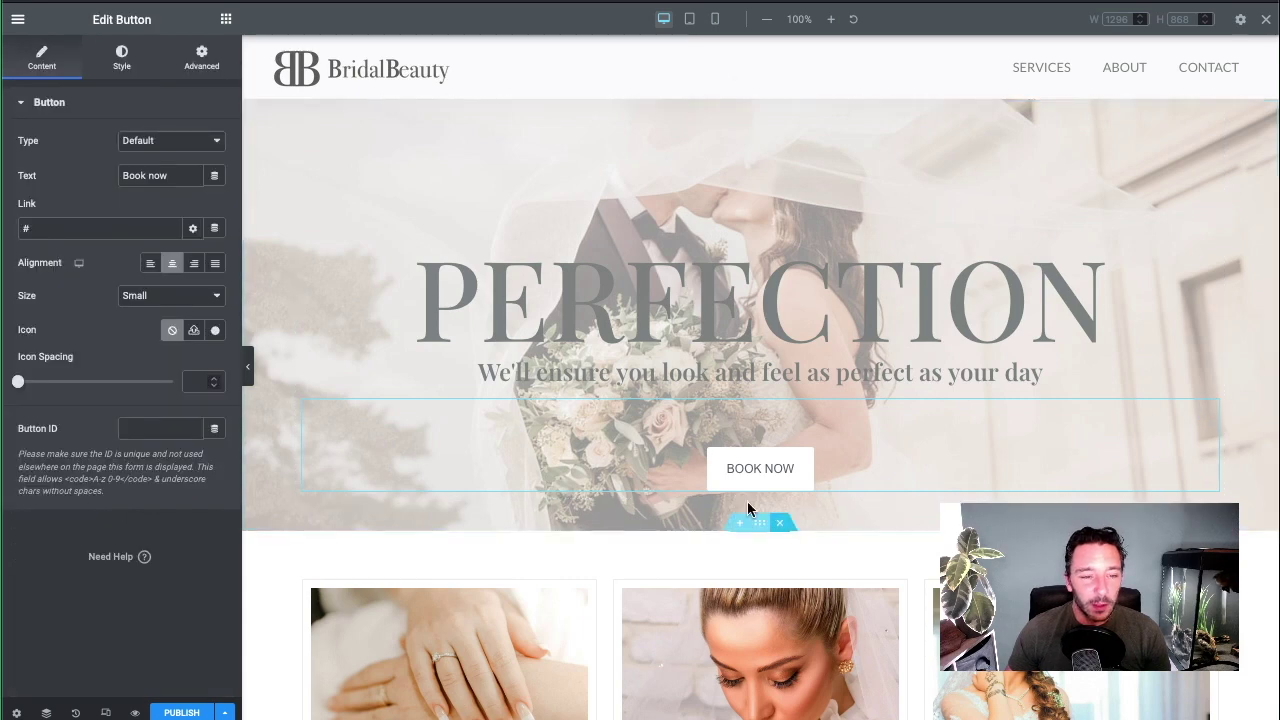
{"action": "left_click", "coordinate": [128, 62]}
{"action": "left_click", "coordinate": [205, 62]}
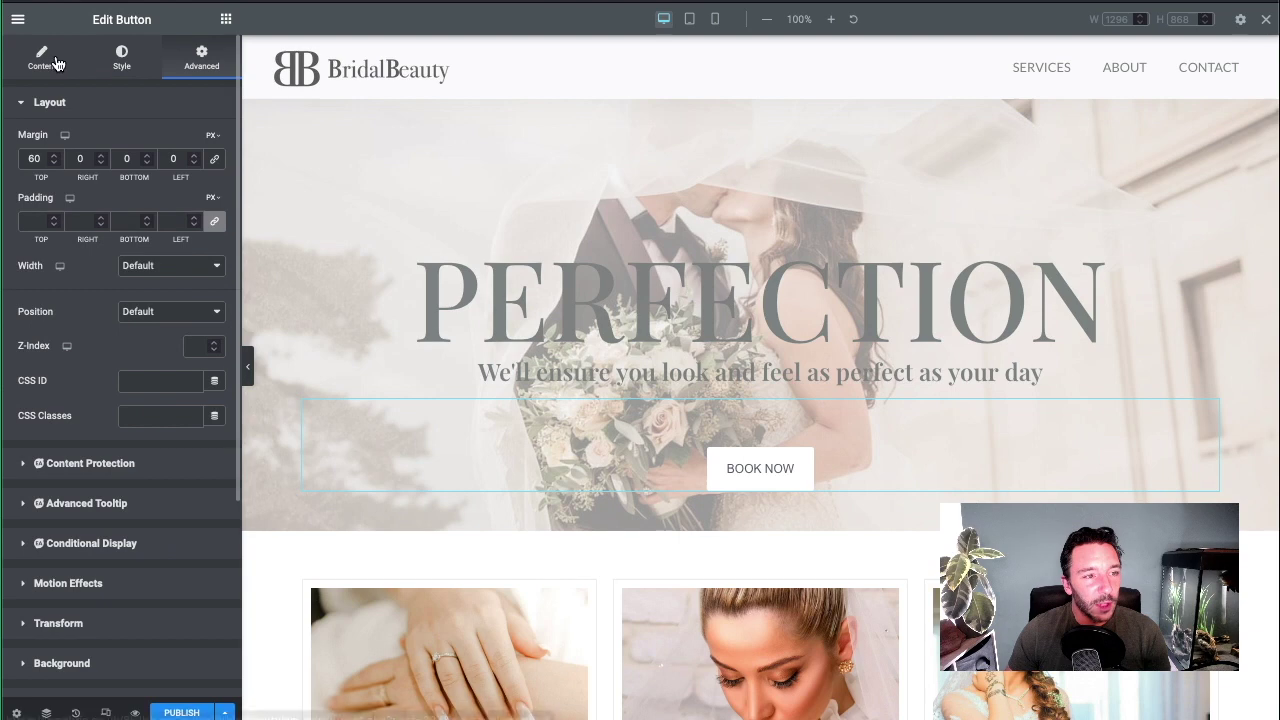
{"action": "left_click", "coordinate": [74, 60]}
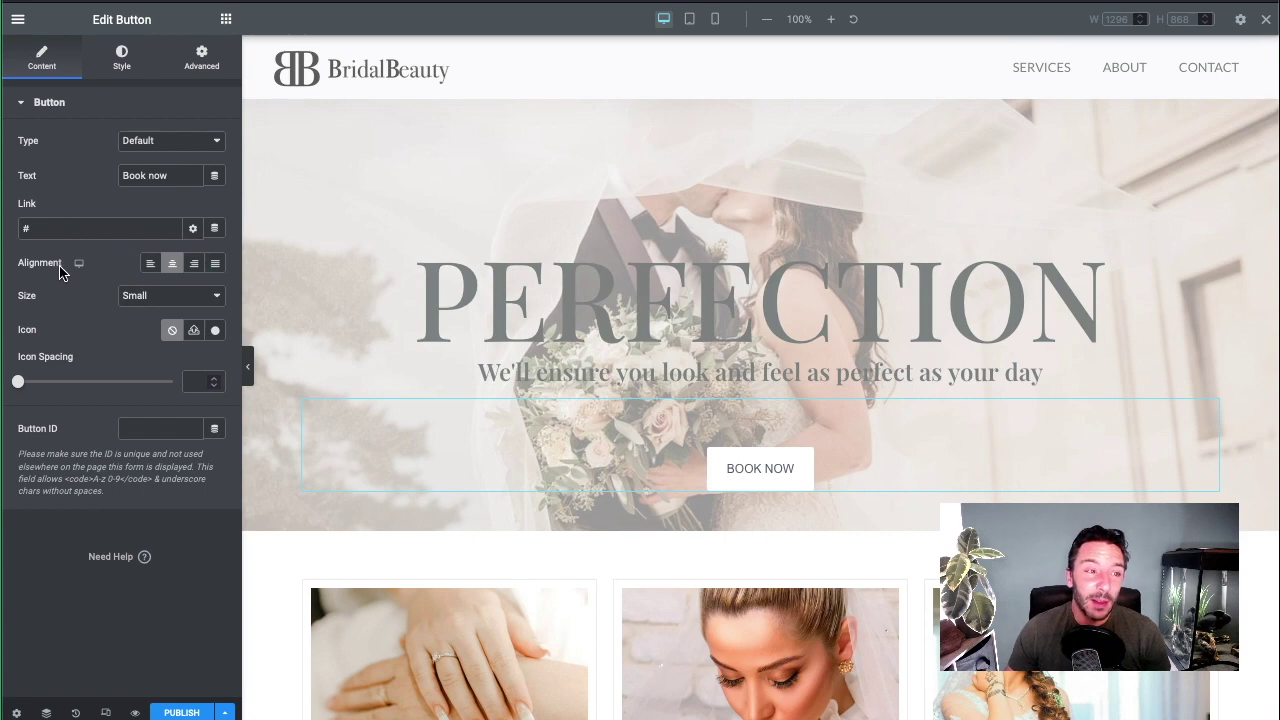
{"action": "left_click", "coordinate": [114, 68]}
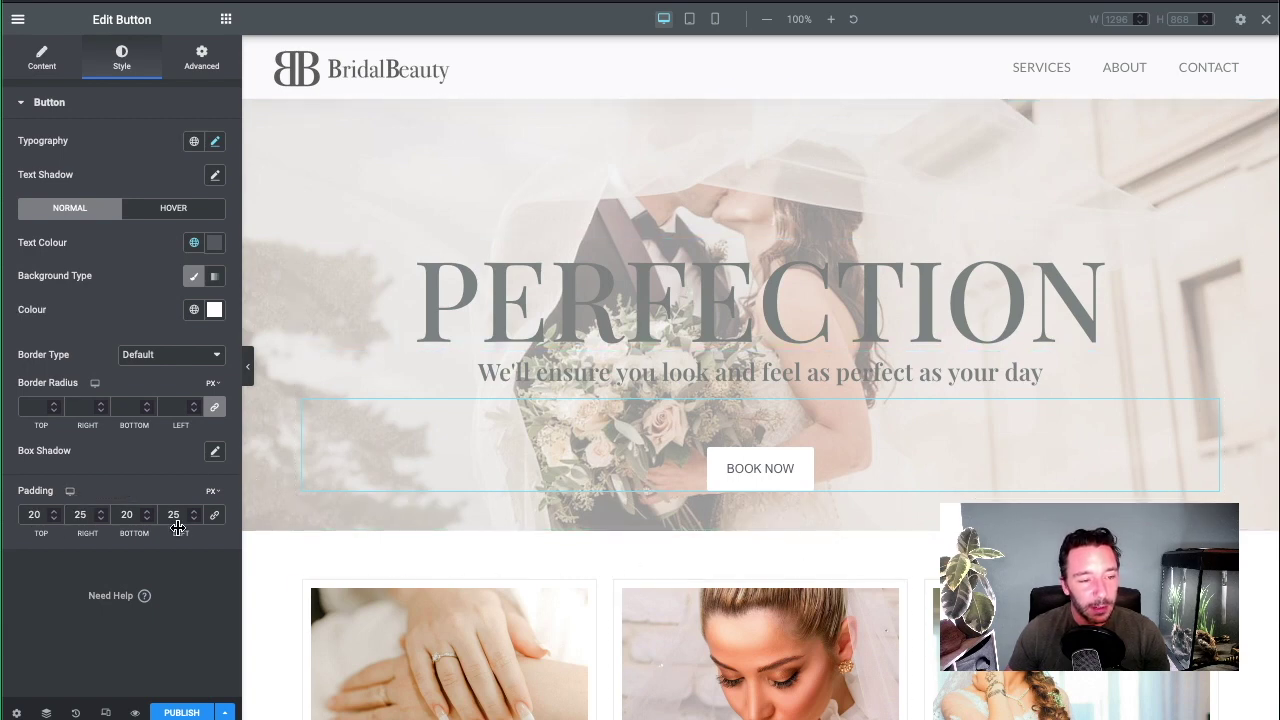
Step: Compare the Book Now button's appearance and padding values across tablet, mobile and desktop views
{"action": "left_click", "coordinate": [689, 19]}
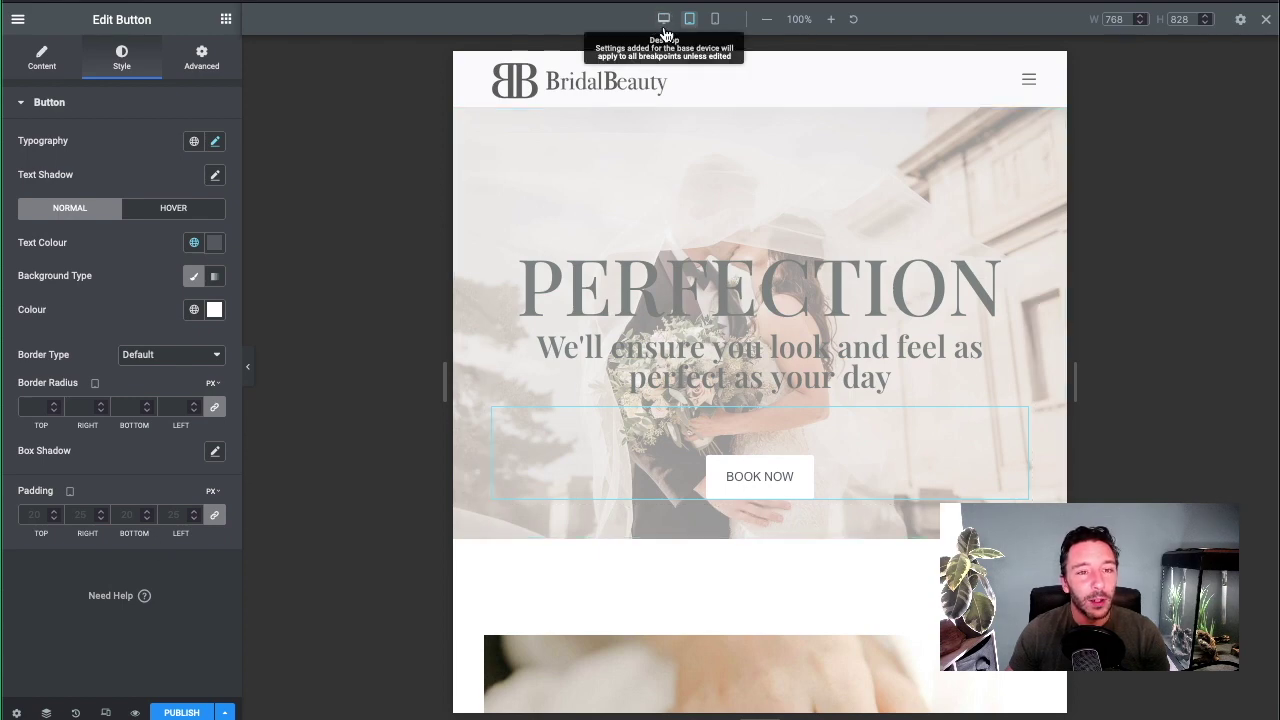
{"action": "left_click", "coordinate": [715, 19]}
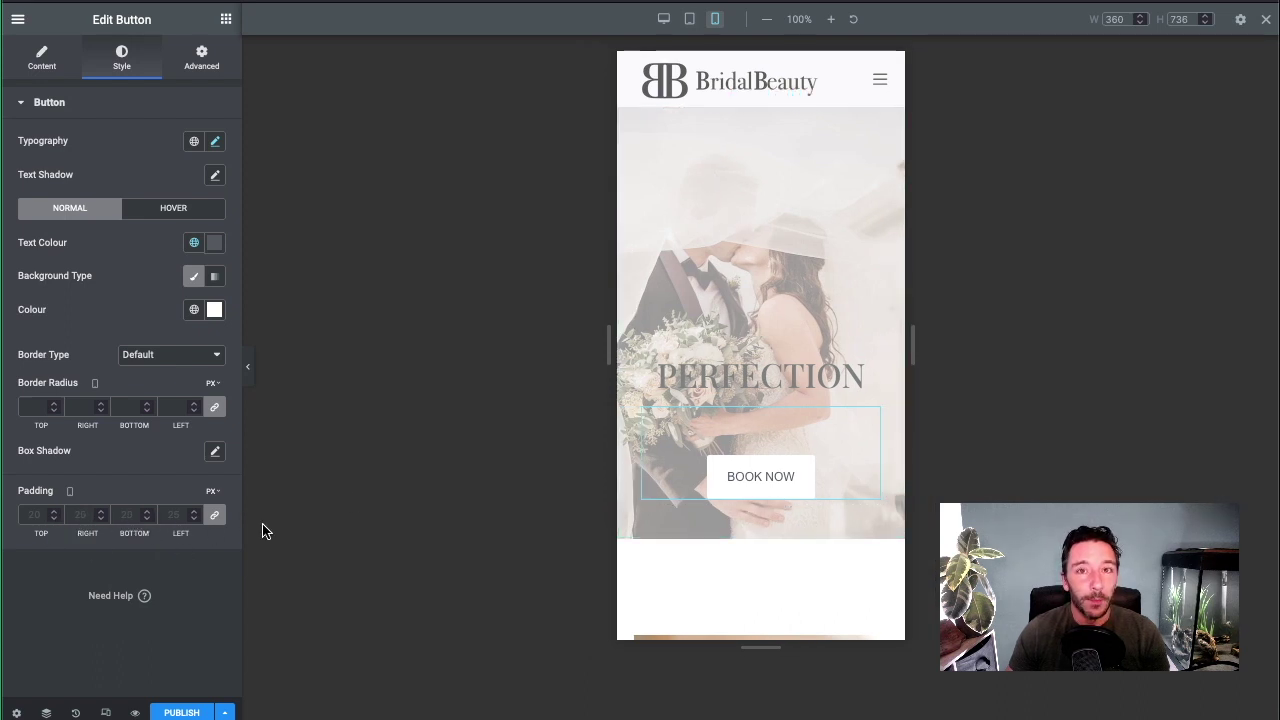
{"action": "left_click", "coordinate": [689, 19]}
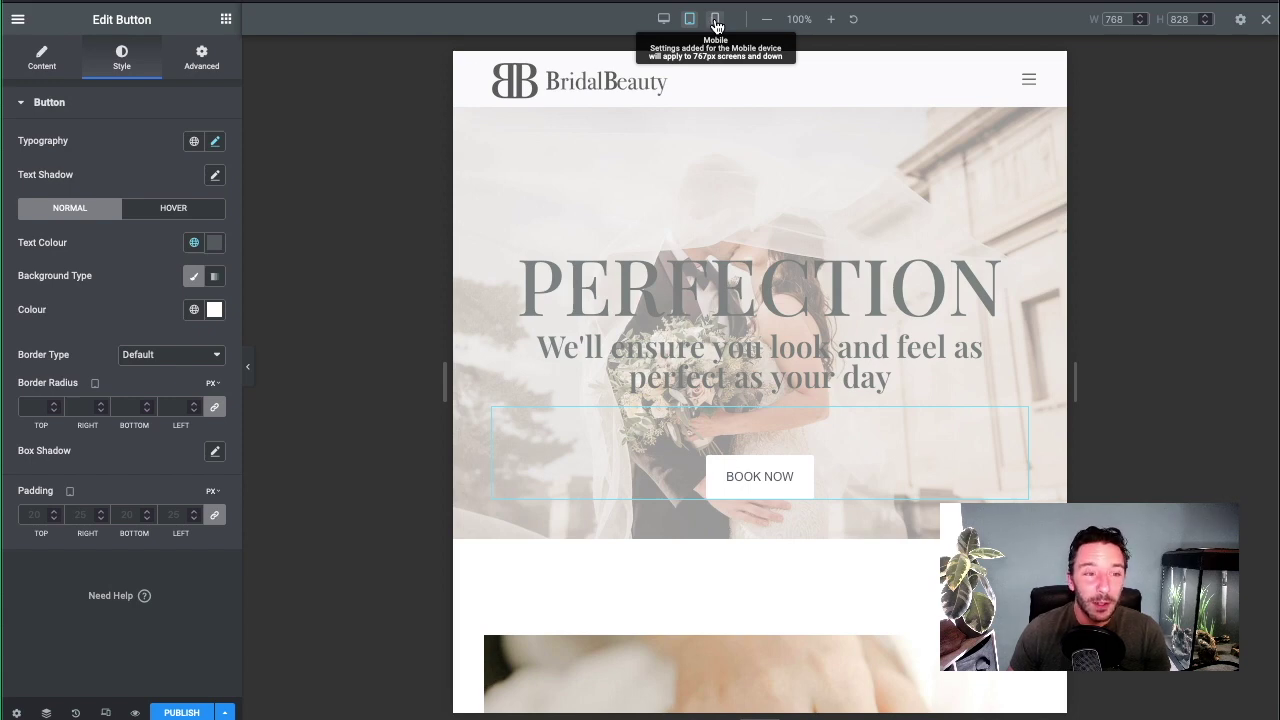
{"action": "left_click", "coordinate": [659, 21]}
Step: Set the Book Now button's tablet padding to 5 px on all sides
{"action": "left_click", "coordinate": [689, 19]}
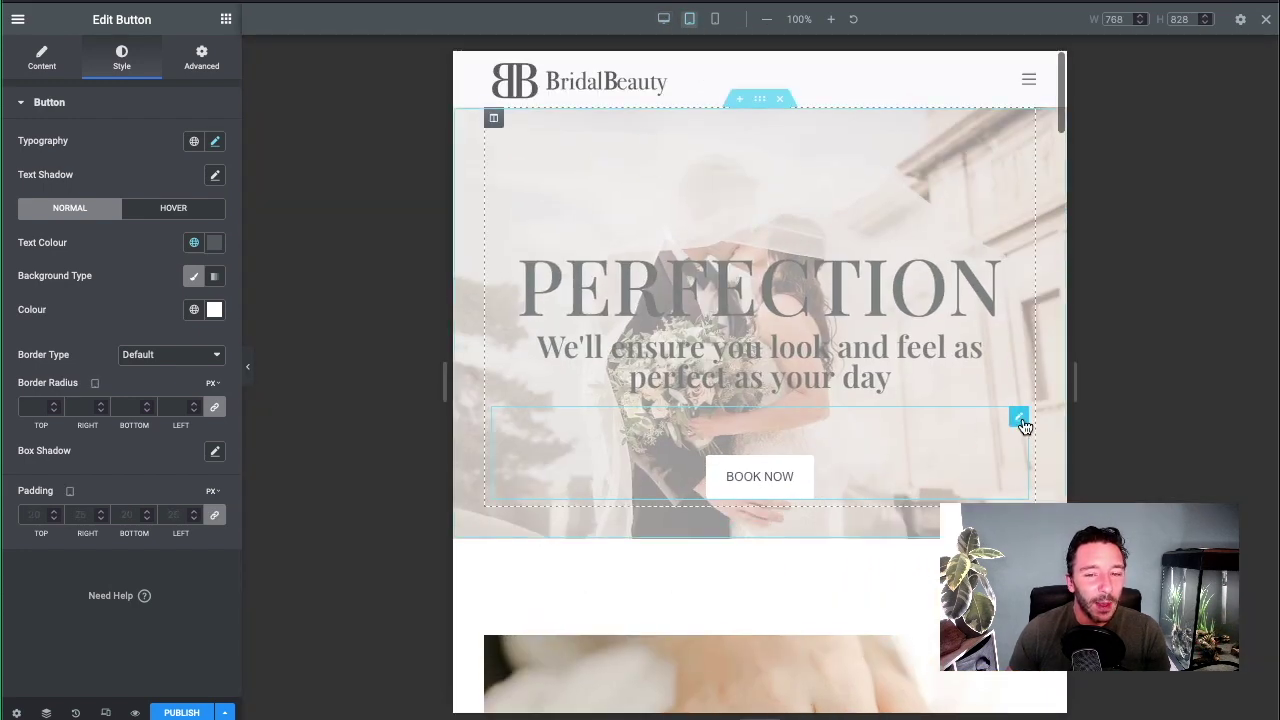
{"action": "left_click", "coordinate": [33, 513]}
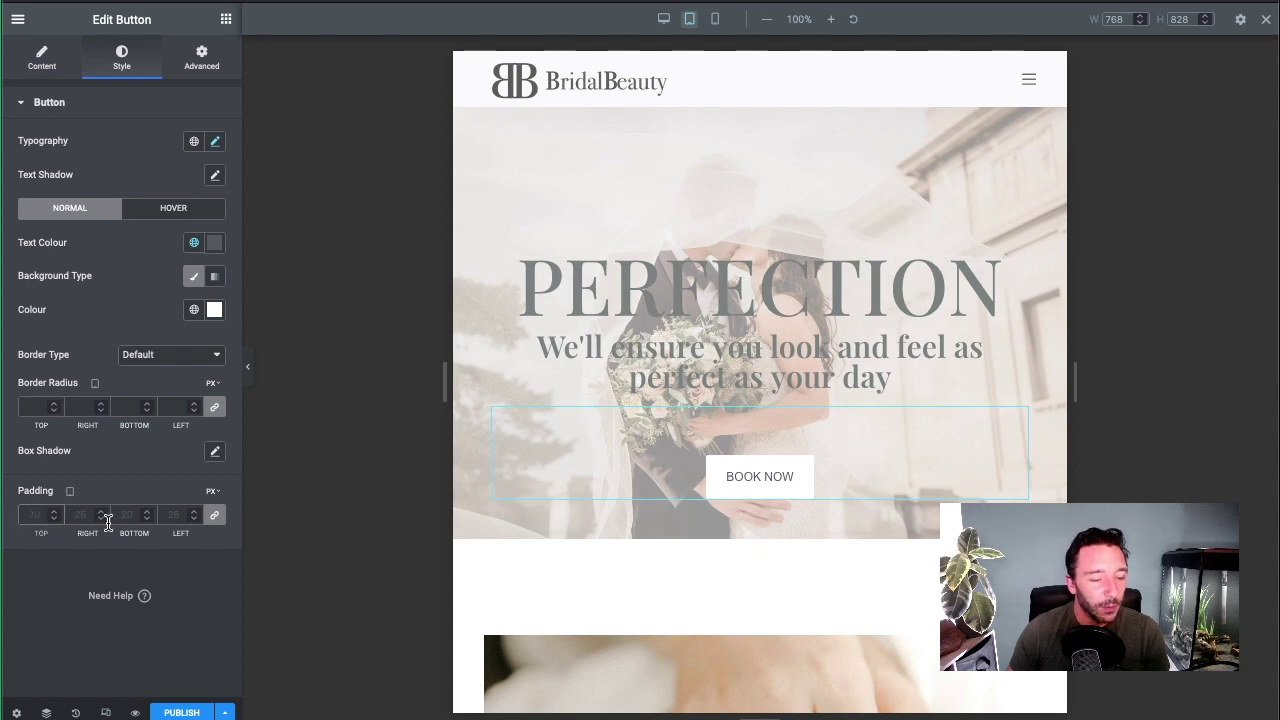
{"action": "type", "text": "5"}
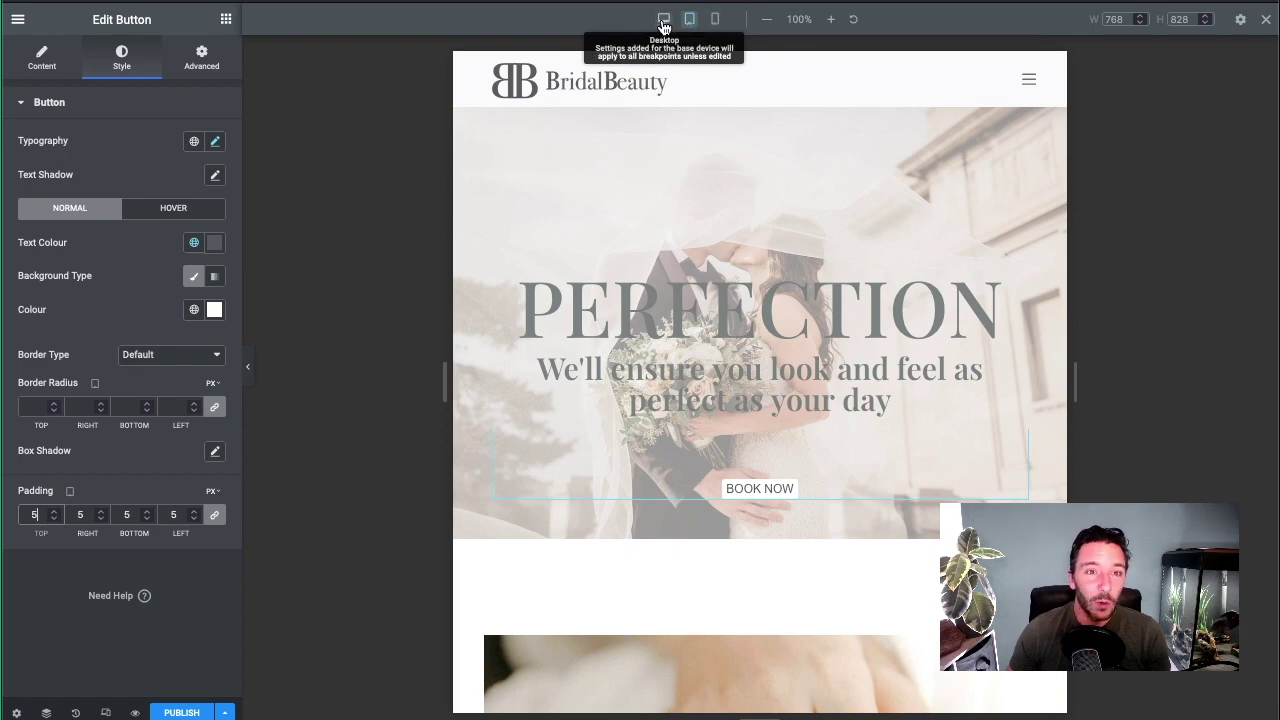
Step: Check the tablet padding's effect on the Book Now button in mobile, desktop and tablet views
{"action": "left_click", "coordinate": [716, 22]}
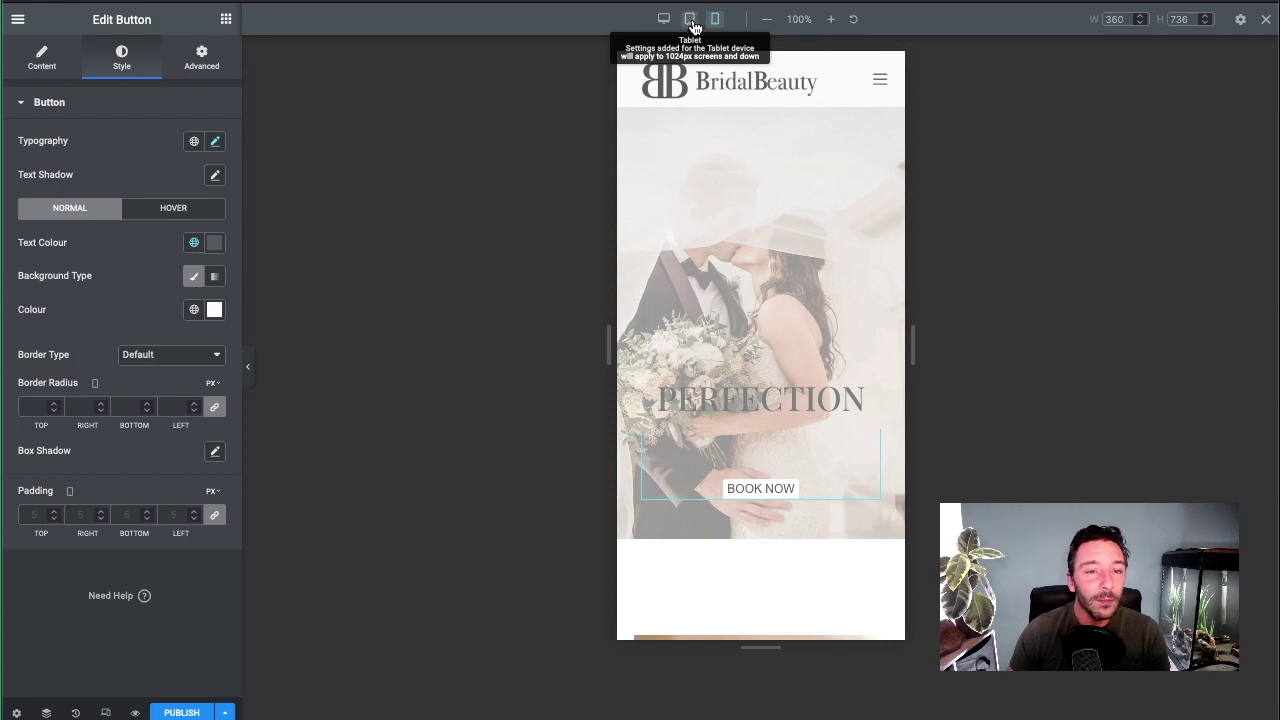
{"action": "left_click", "coordinate": [663, 19]}
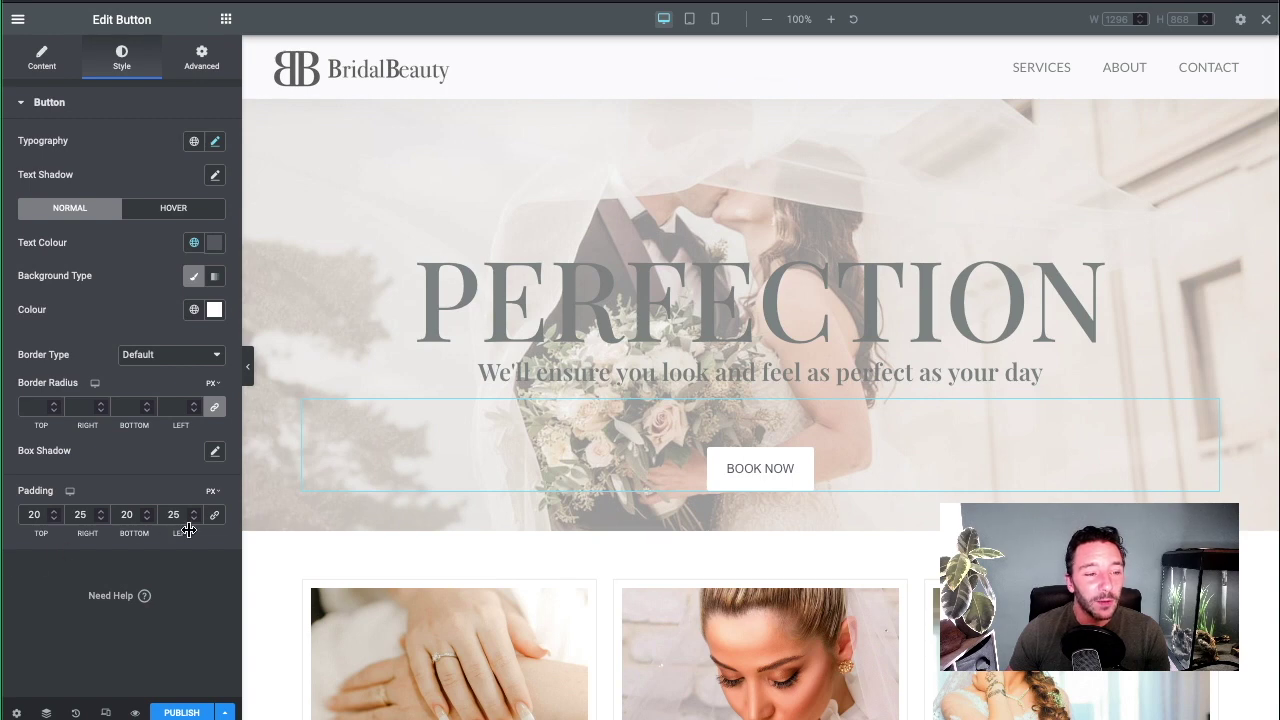
{"action": "left_click", "coordinate": [689, 19]}
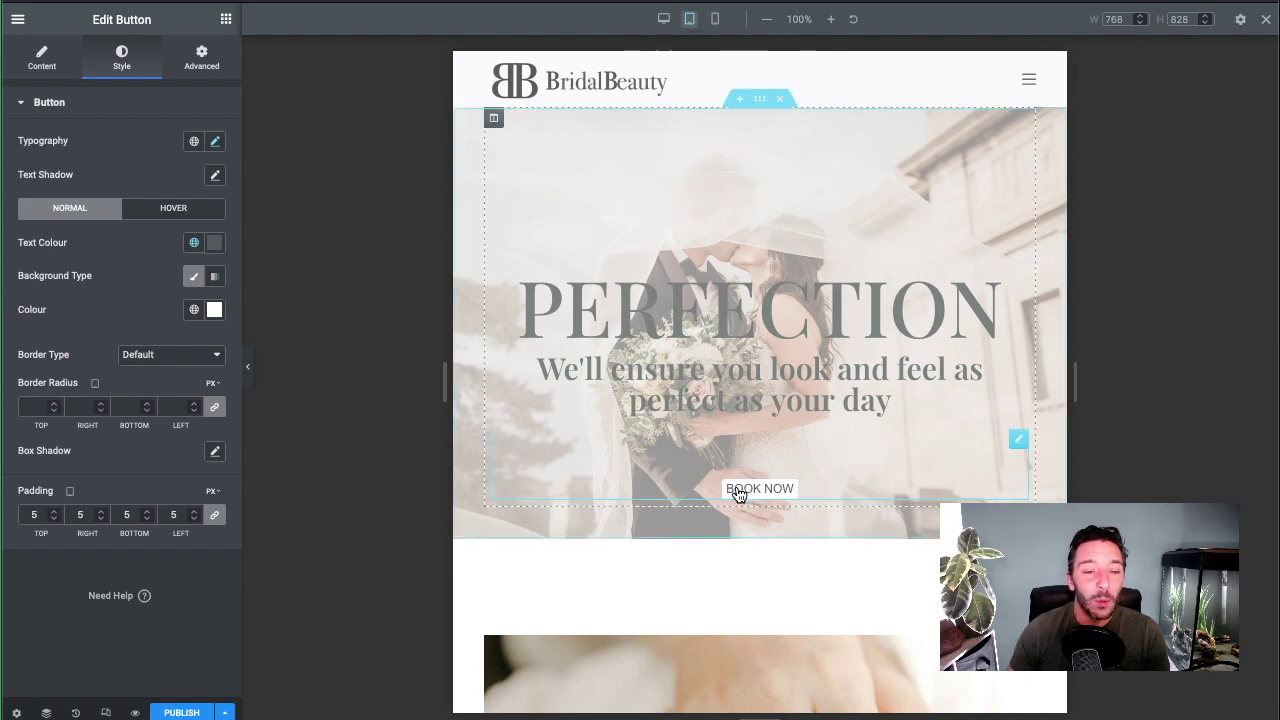
Step: Set the Book Now button's mobile padding to 40 px on all sides
{"action": "left_click", "coordinate": [715, 19]}
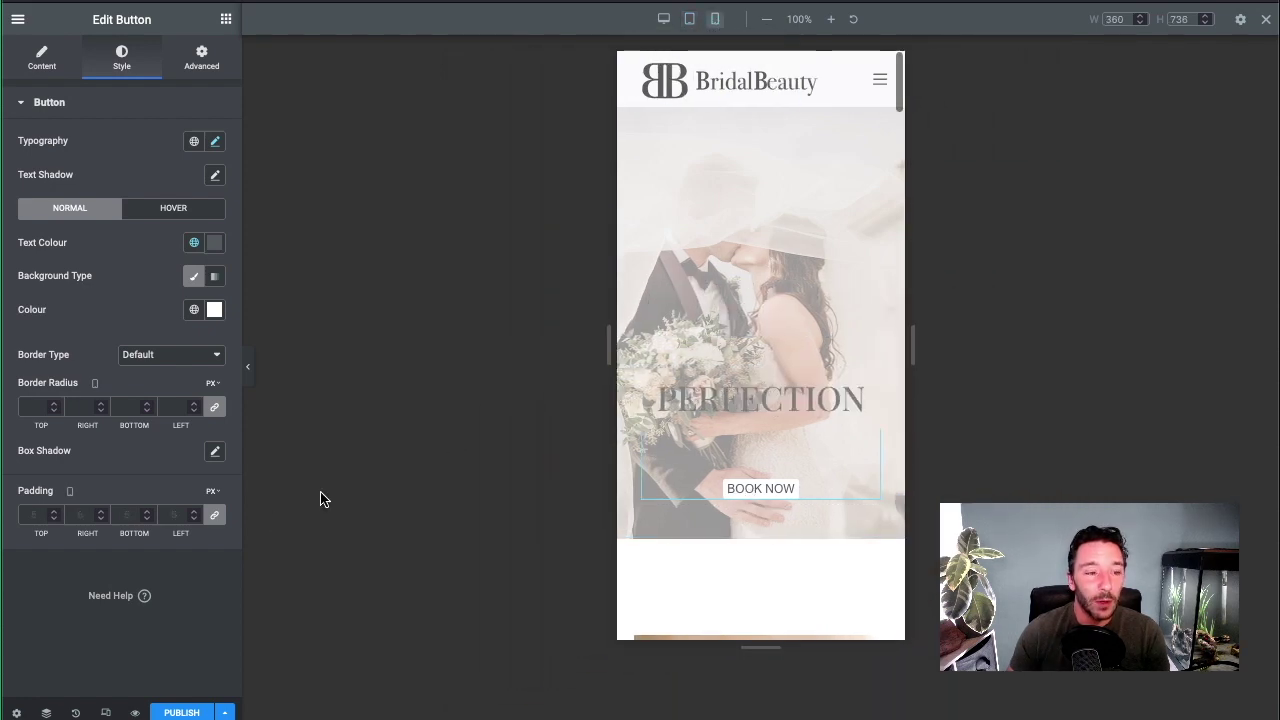
{"action": "left_click", "coordinate": [38, 514]}
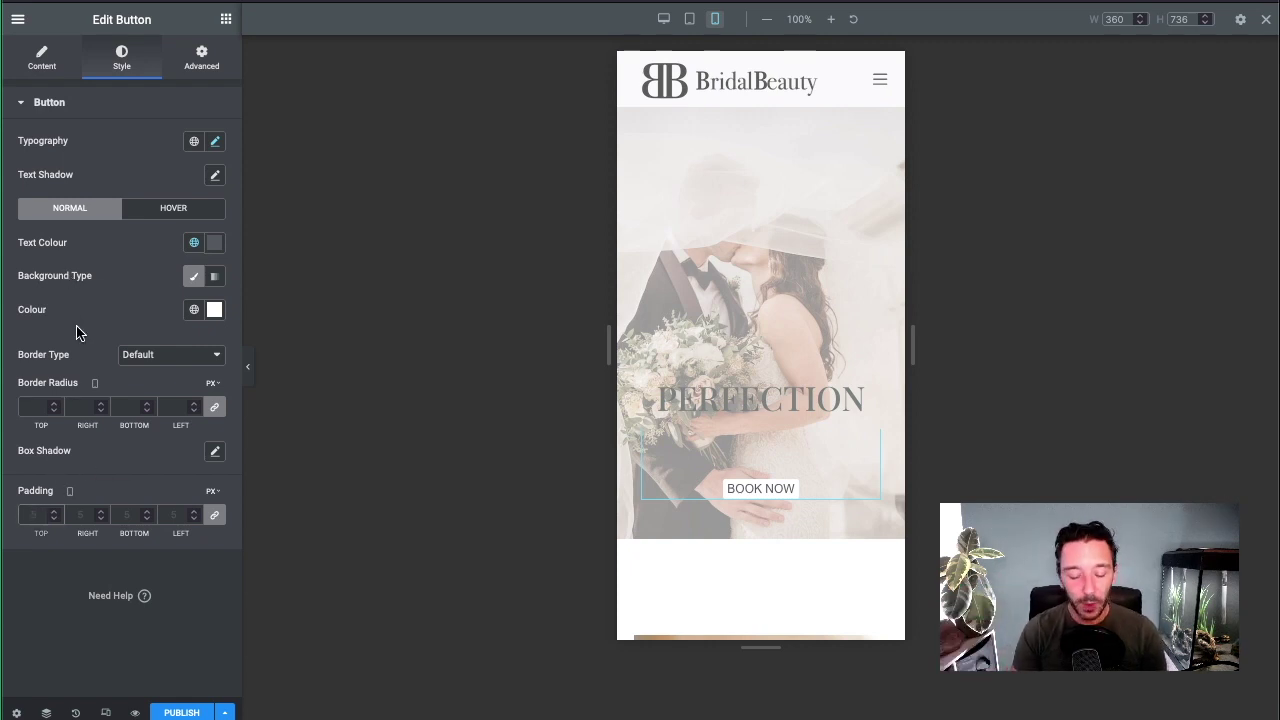
{"action": "type", "text": "40"}
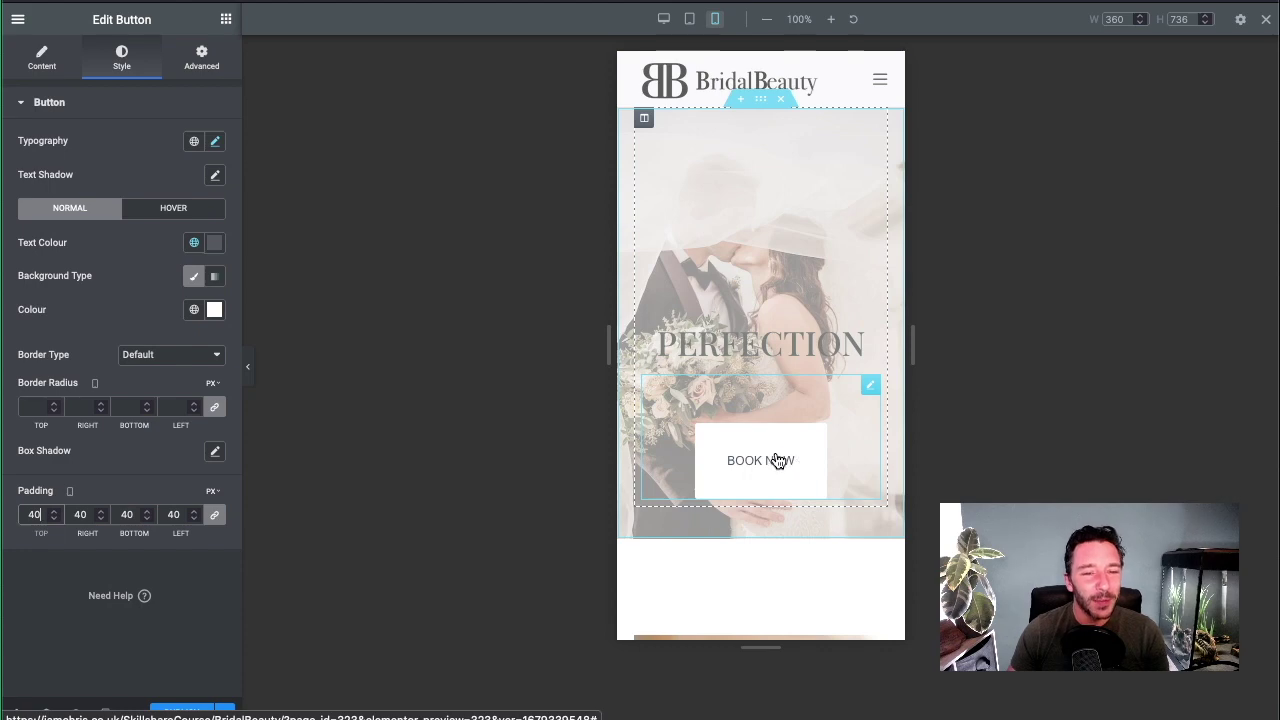
Step: Compare the Book Now button's size at the desktop, tablet and mobile breakpoints, ending in tablet view
{"action": "left_click", "coordinate": [666, 22]}
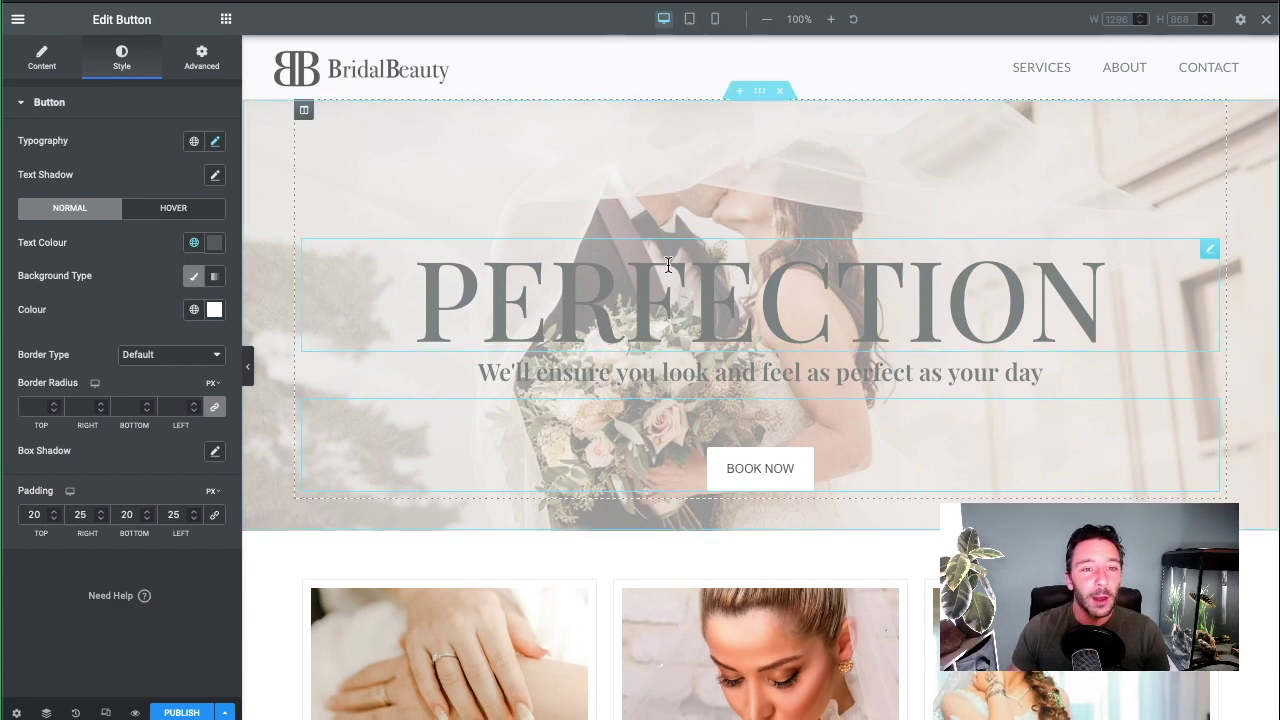
{"action": "left_click", "coordinate": [689, 24]}
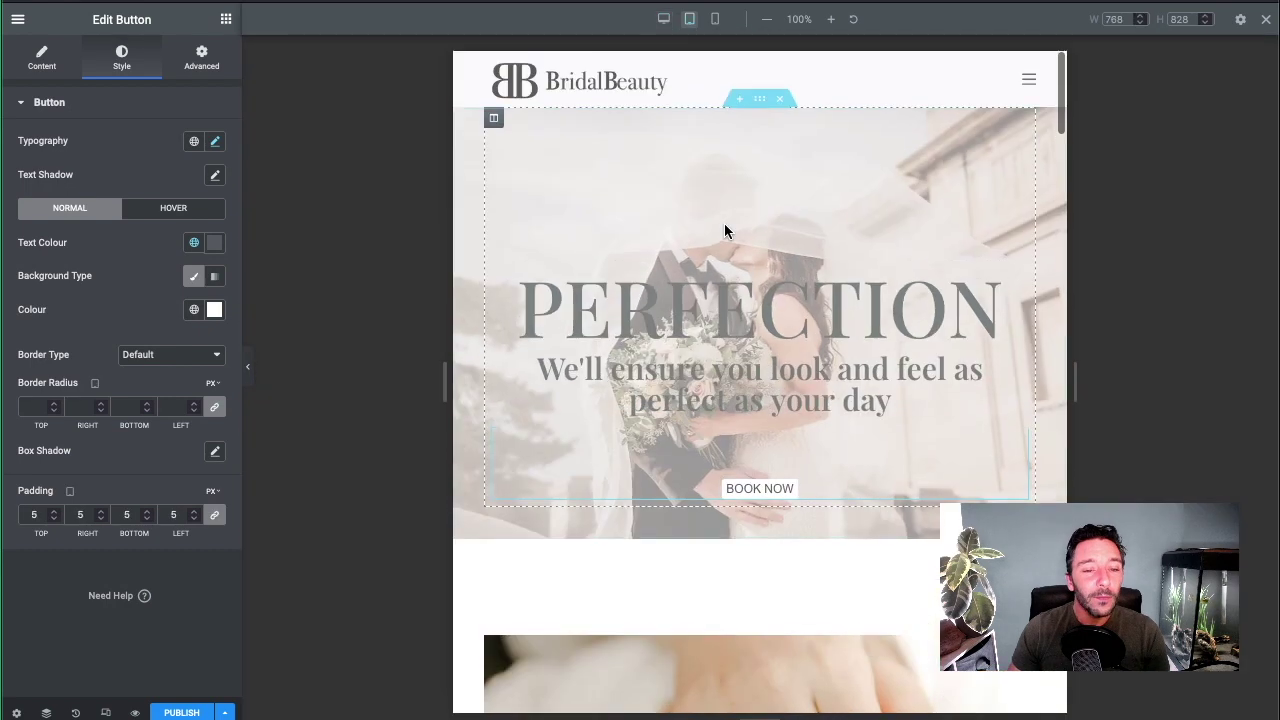
{"action": "left_click", "coordinate": [715, 28]}
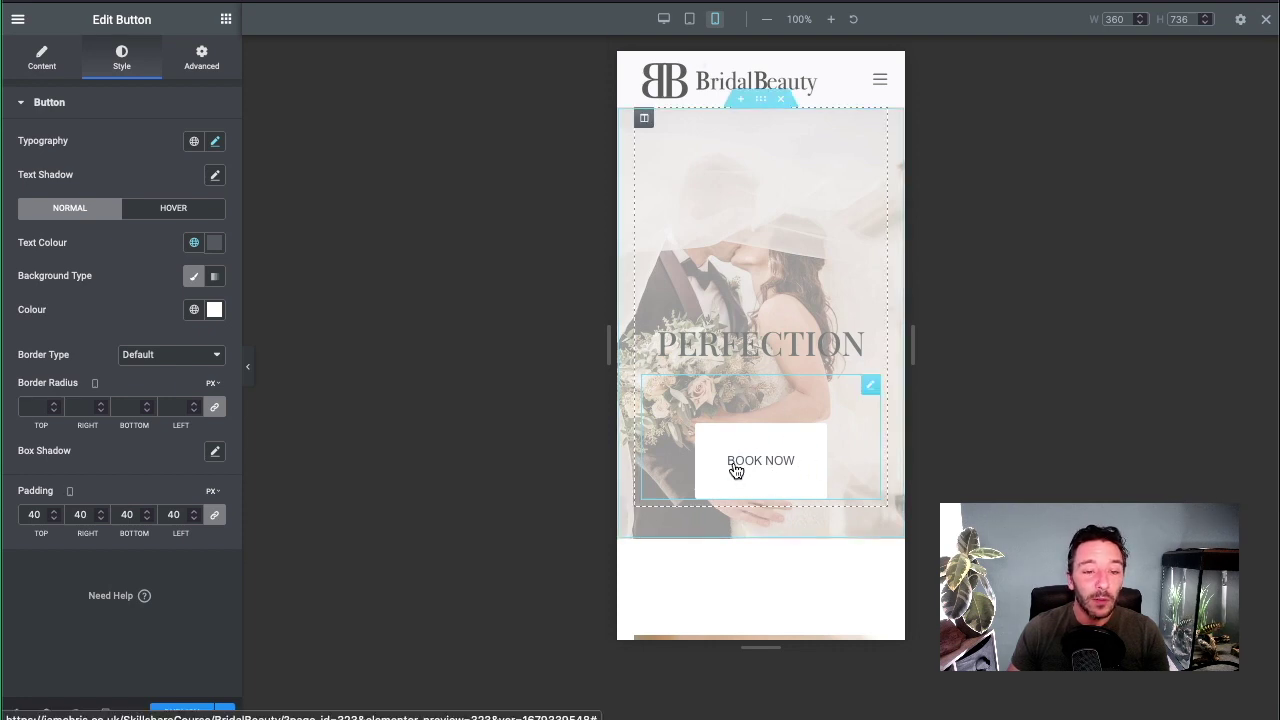
{"action": "left_click", "coordinate": [689, 19]}
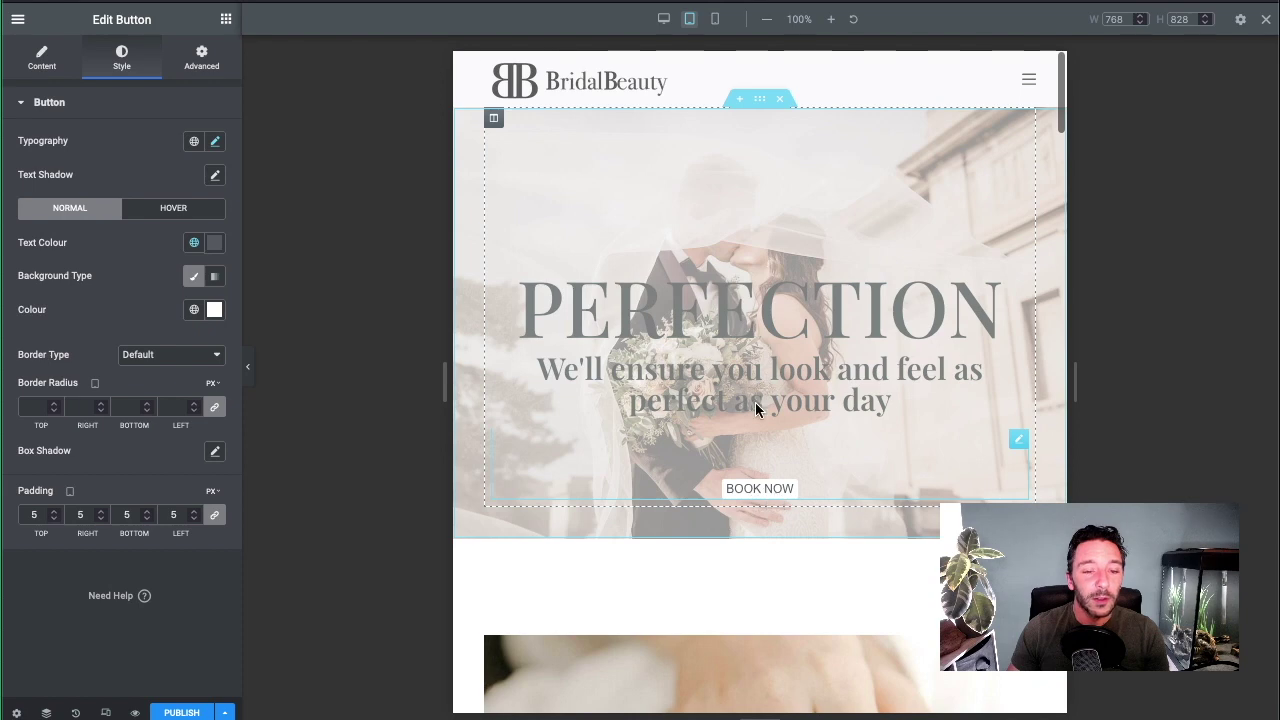
Step: Set the Book Now button's border radius to 53 px on all corners for mobile
{"action": "left_click", "coordinate": [664, 24]}
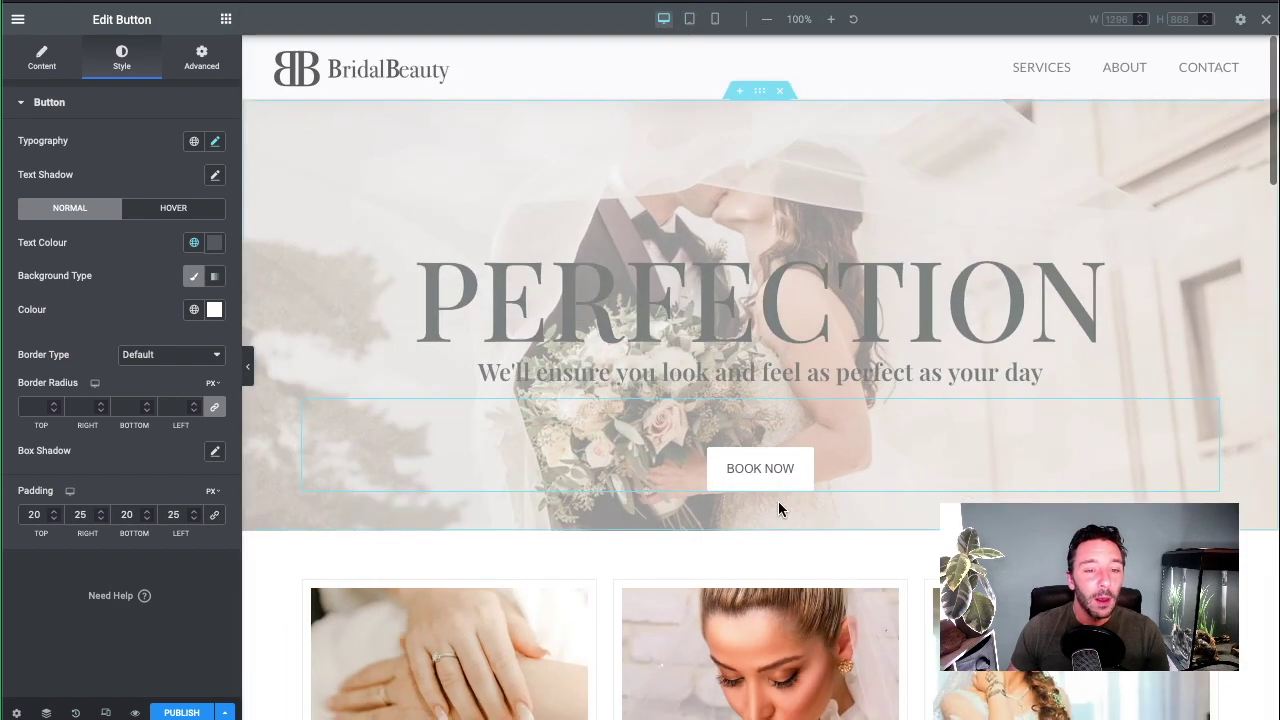
{"action": "left_click", "coordinate": [723, 22]}
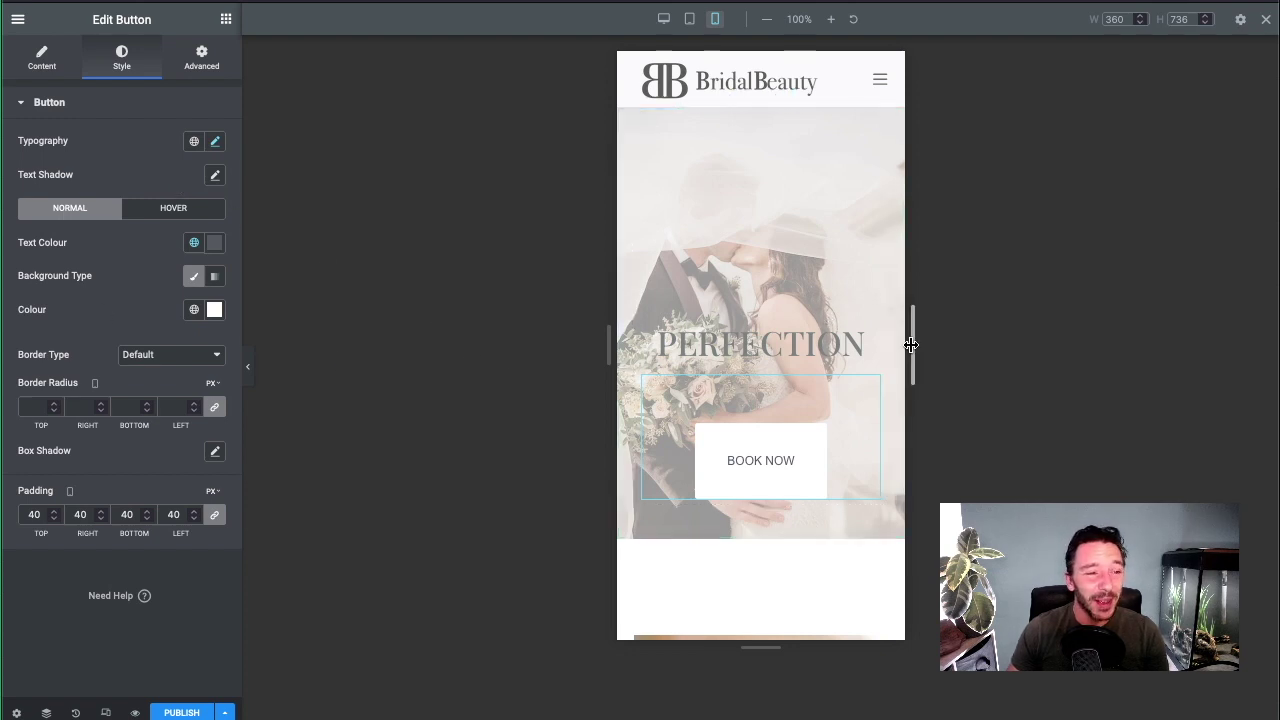
{"action": "left_click", "coordinate": [103, 403]}
{"action": "left_click_drag", "start_coordinate": [103, 406], "coordinate": [103, 406]}
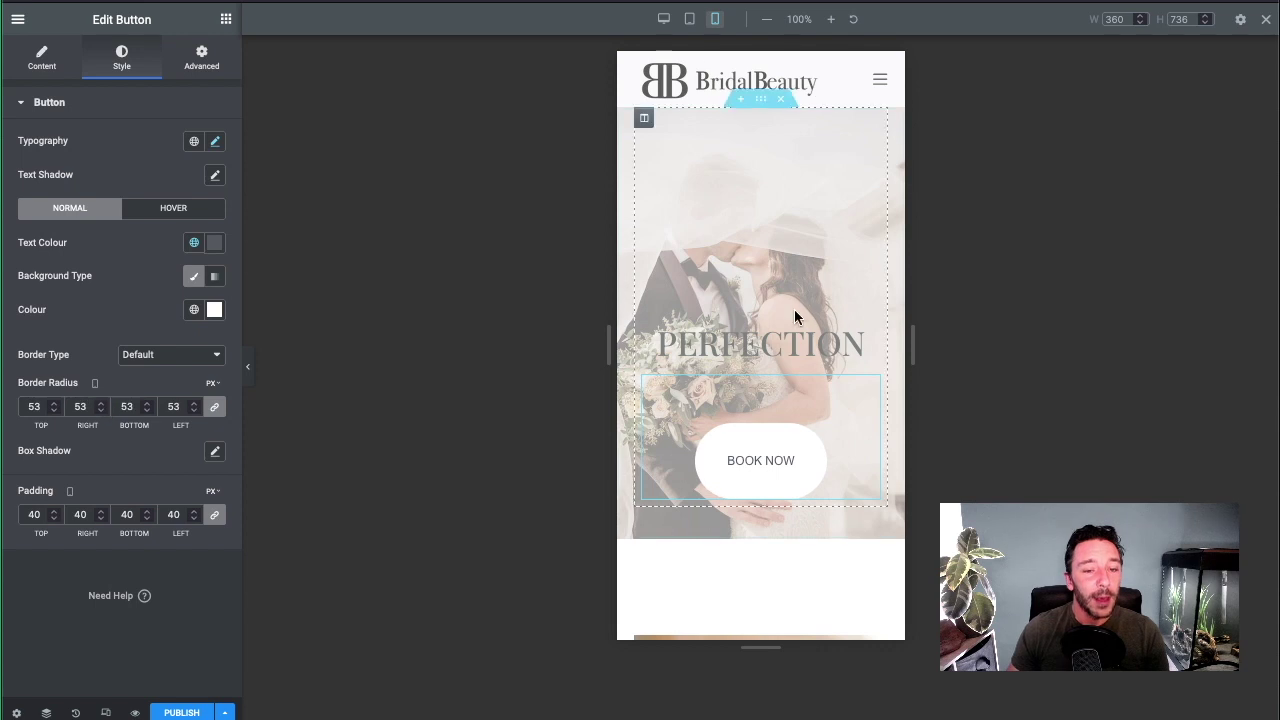
Step: Compare the Book Now button's corner rounding across the tablet, desktop and mobile breakpoints, ending in desktop view
{"action": "left_click", "coordinate": [690, 20]}
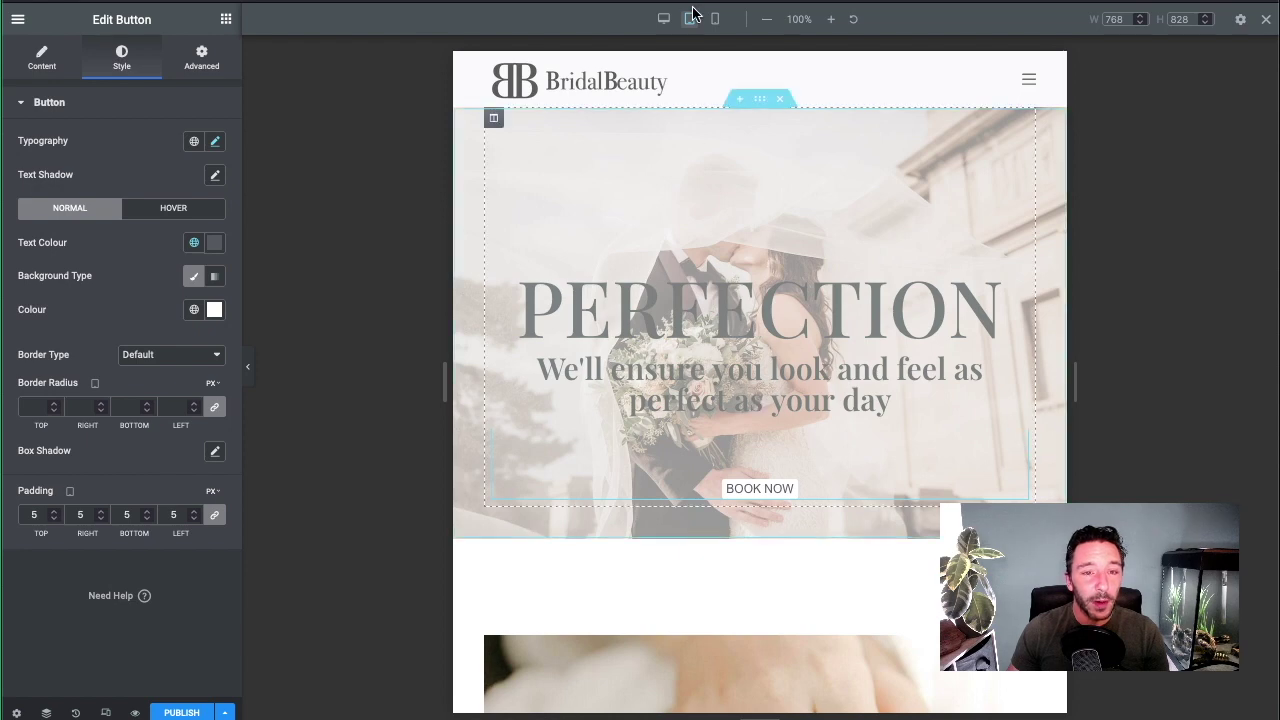
{"action": "left_click", "coordinate": [663, 19]}
{"action": "left_click", "coordinate": [715, 19]}
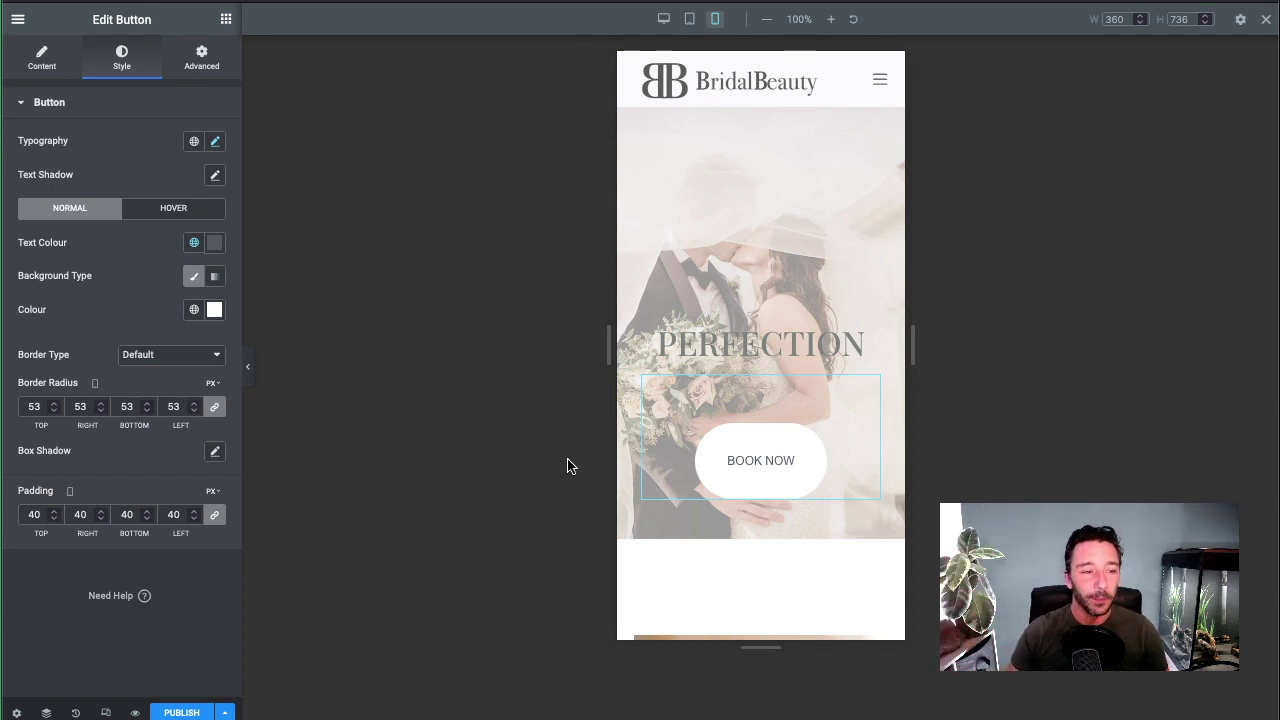
{"action": "left_click", "coordinate": [666, 17]}
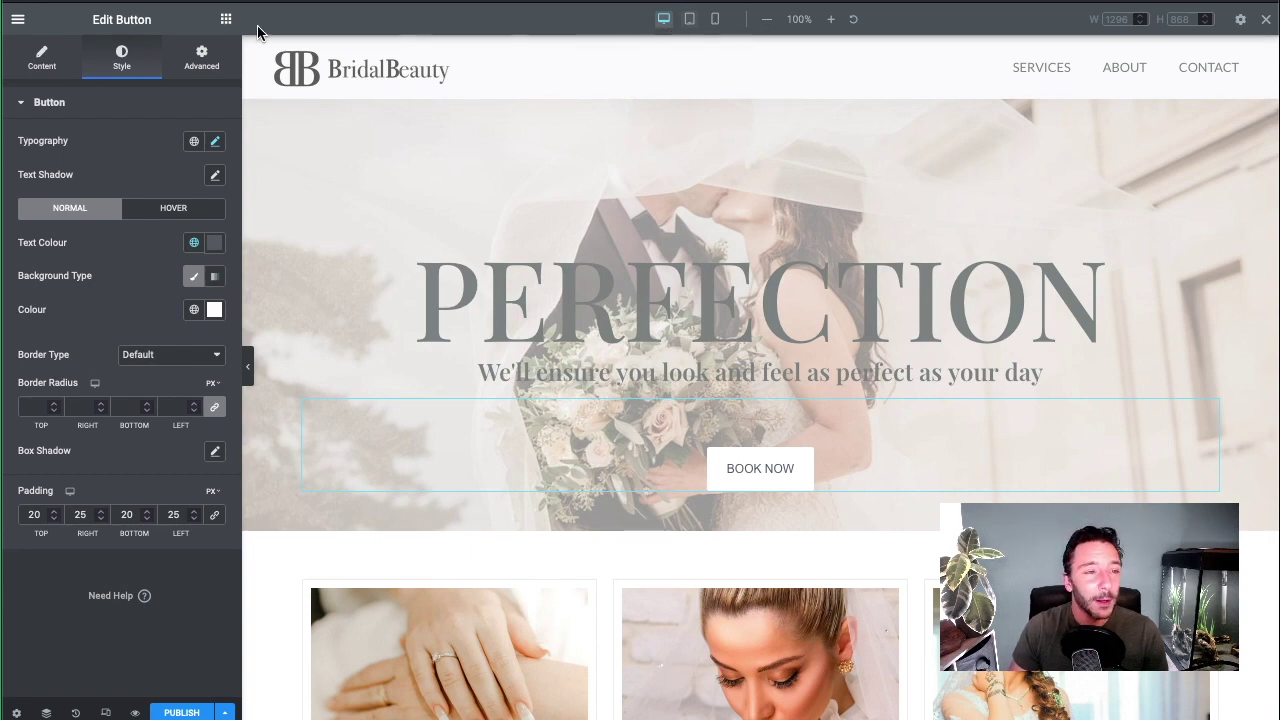
Step: In the User Preferences, set the default device view to Mobile and reopen responsive mode to check it
{"action": "left_click", "coordinate": [18, 20]}
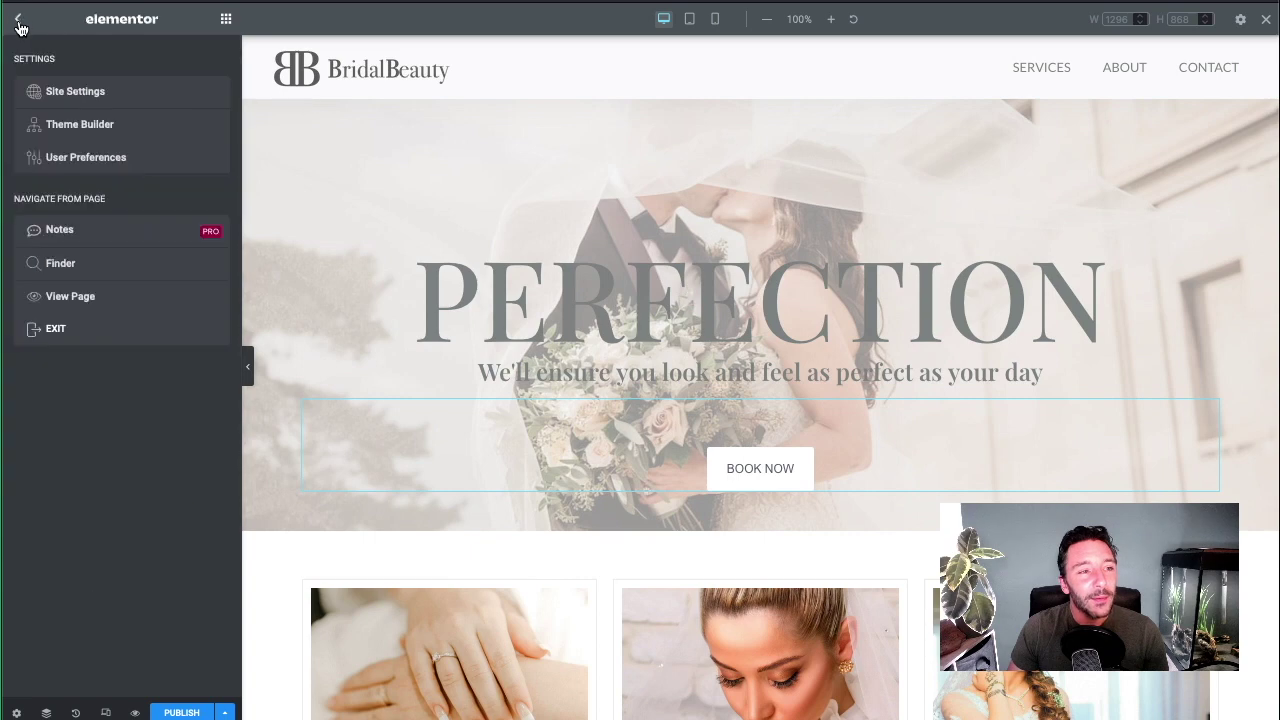
{"action": "left_click", "coordinate": [111, 162]}
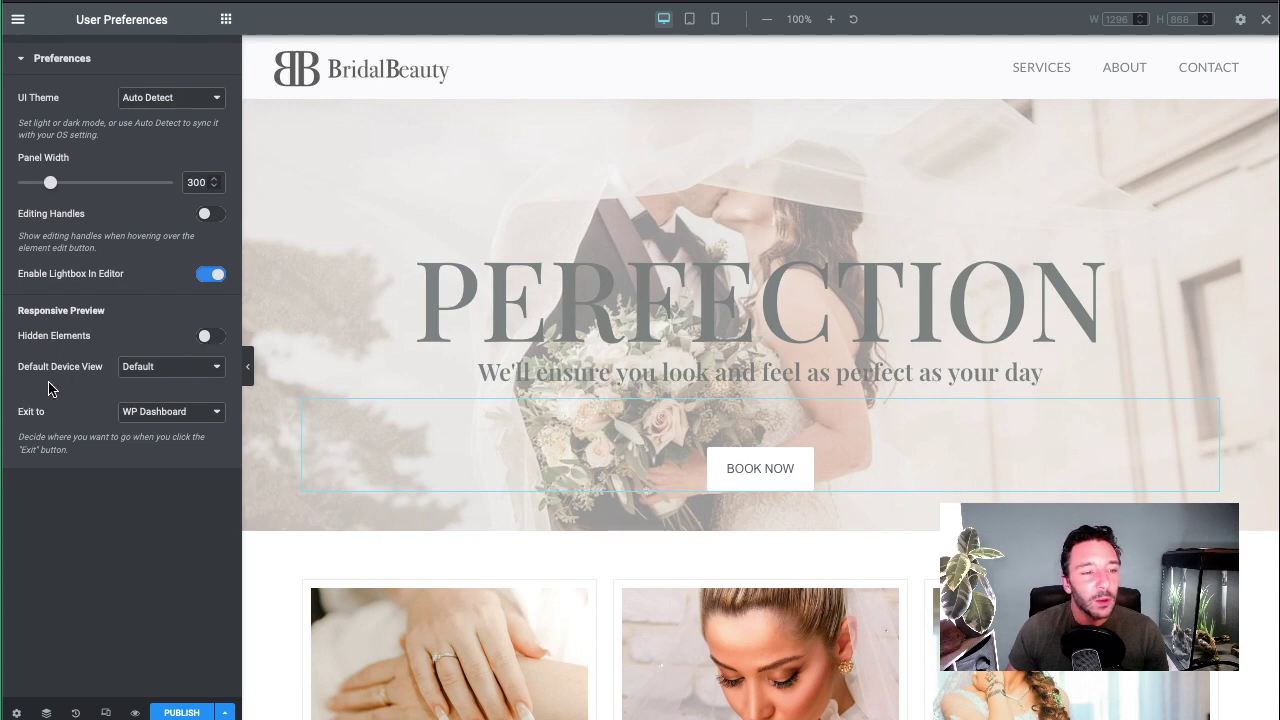
{"action": "left_click", "coordinate": [187, 369]}
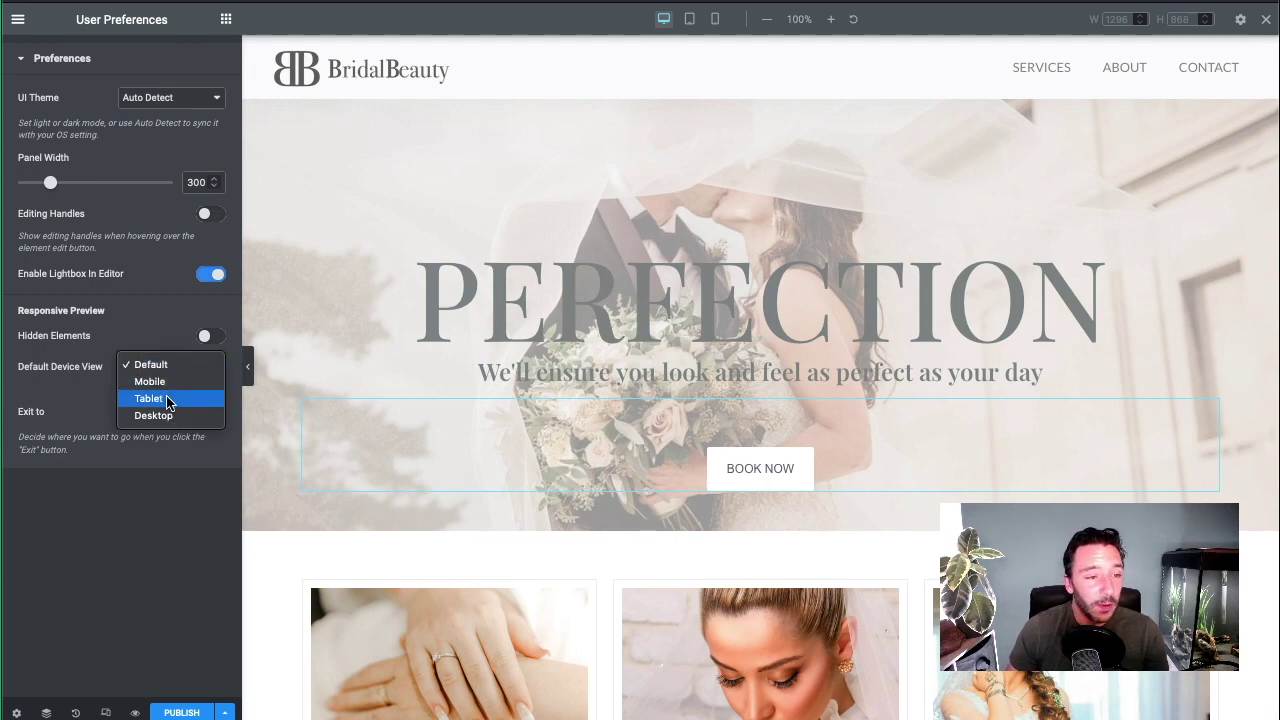
{"action": "left_click", "coordinate": [164, 390]}
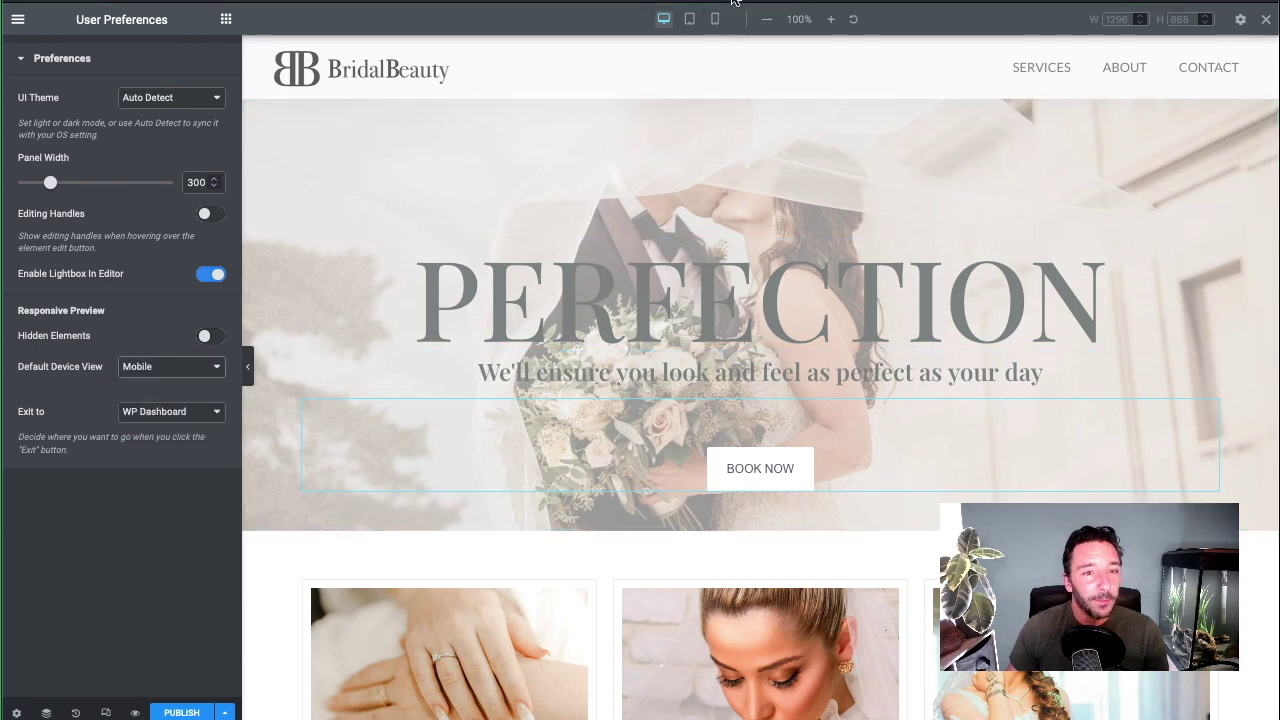
{"action": "left_click", "coordinate": [105, 712]}
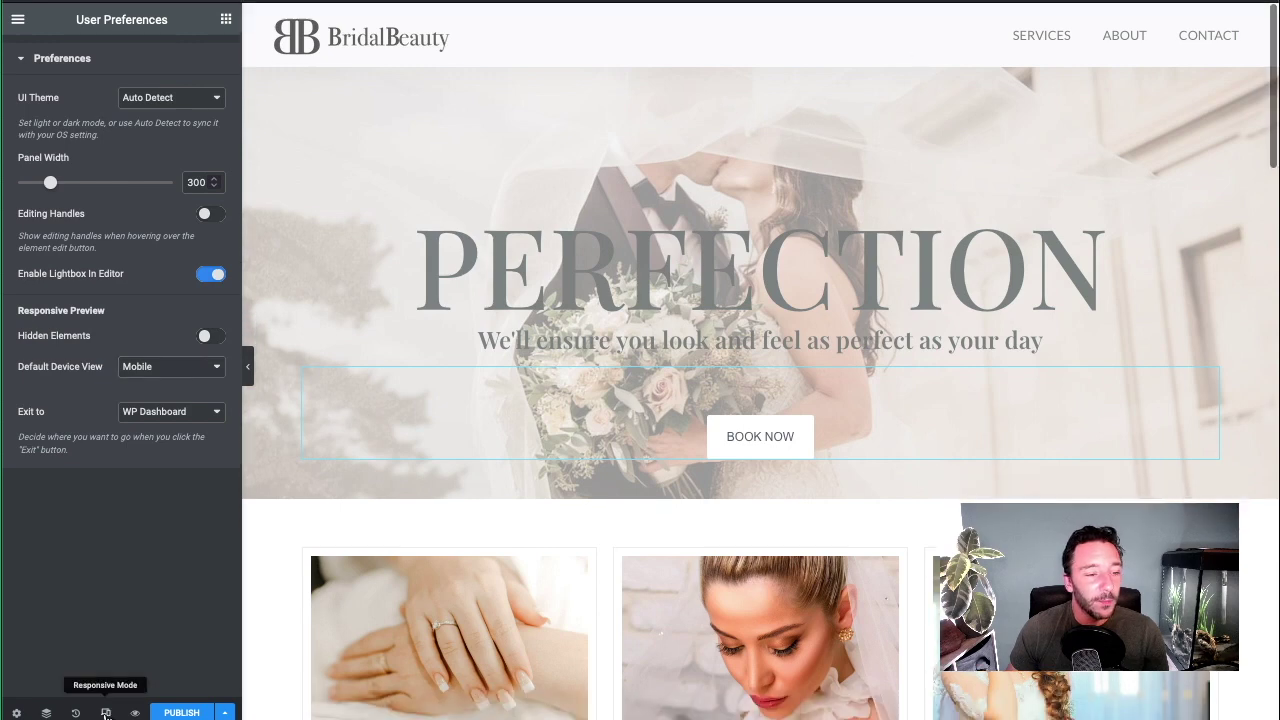
{"action": "left_click", "coordinate": [105, 712]}
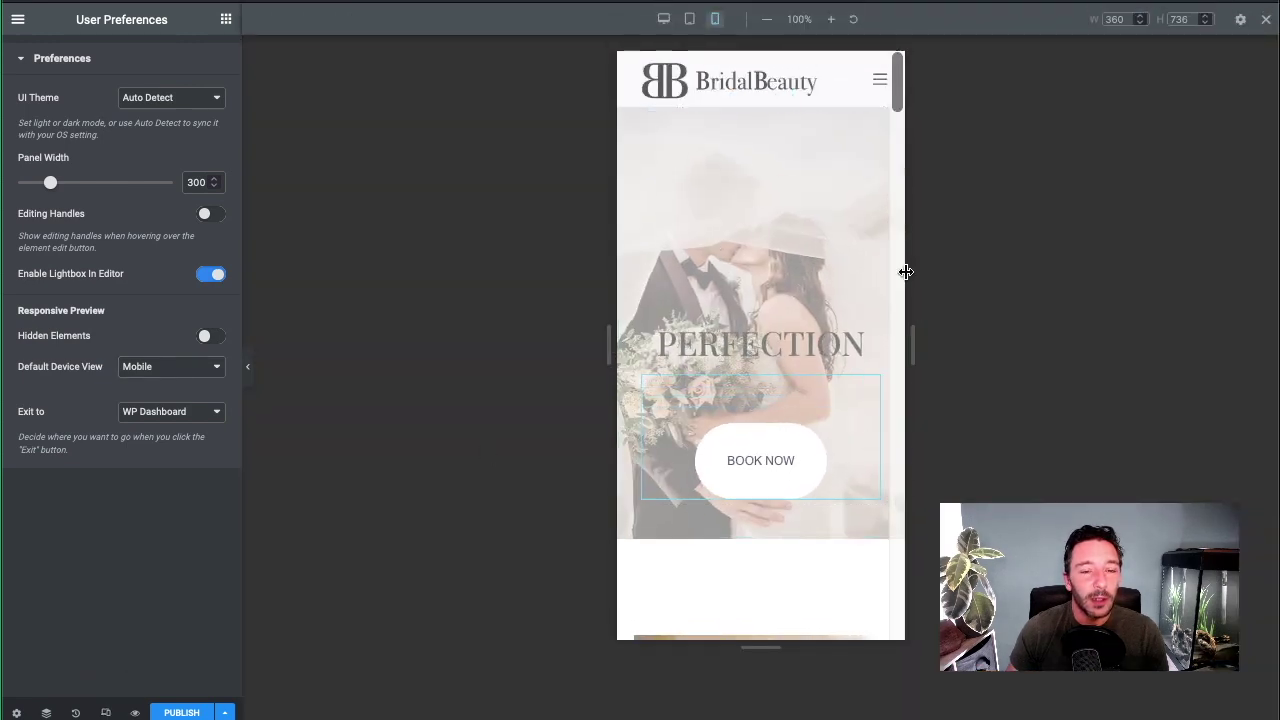
Step: Set the default device view to Tablet and reopen responsive mode to check it
{"action": "left_click", "coordinate": [174, 370]}
{"action": "left_click", "coordinate": [168, 381]}
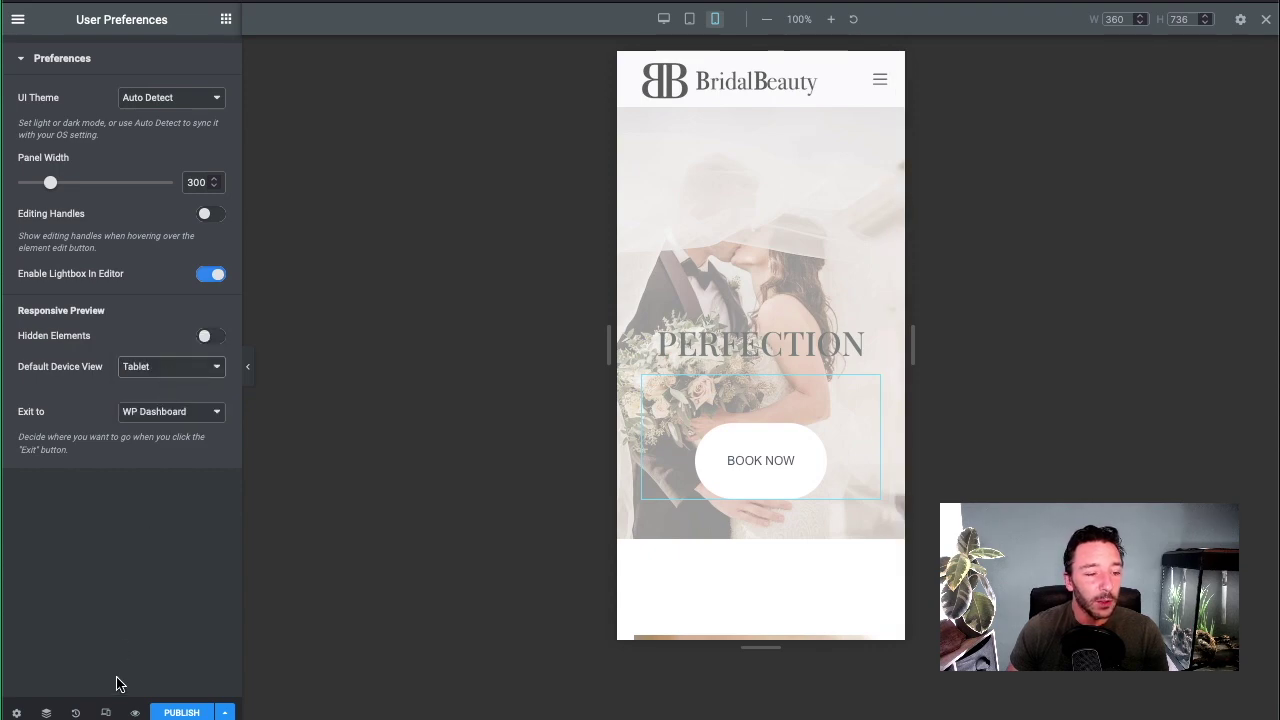
{"action": "left_click", "coordinate": [105, 712]}
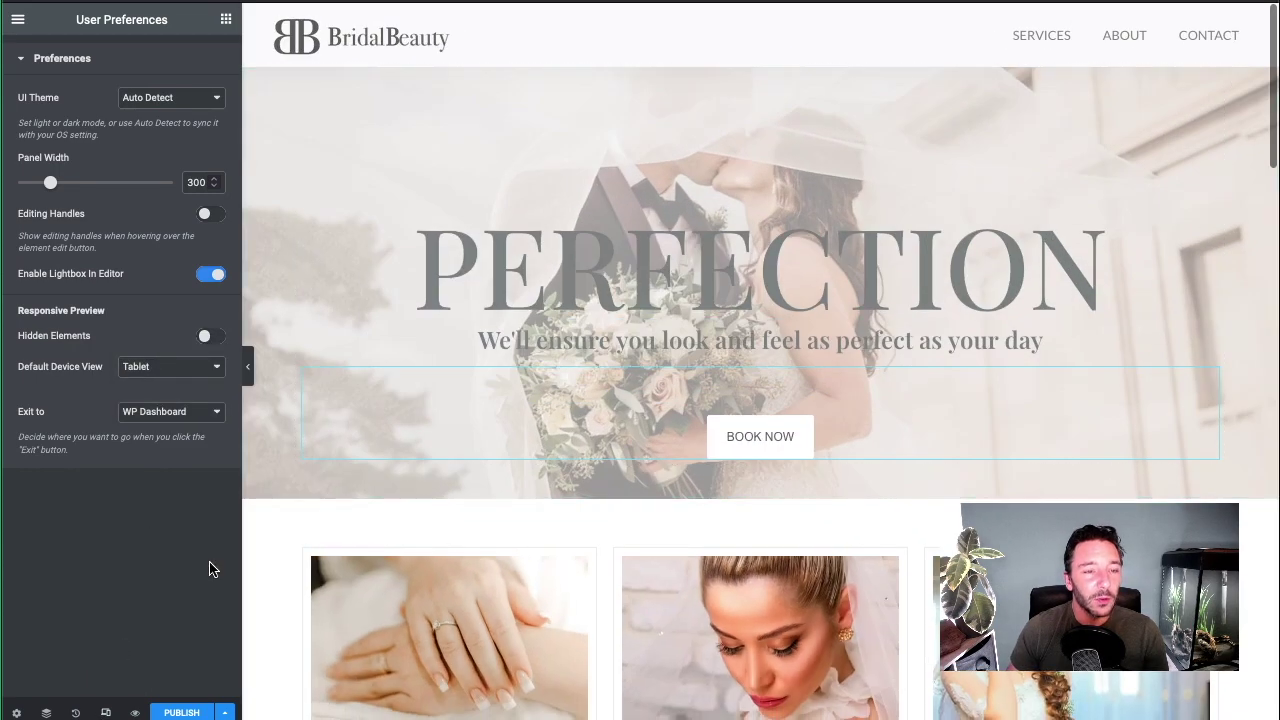
{"action": "left_click", "coordinate": [106, 712]}
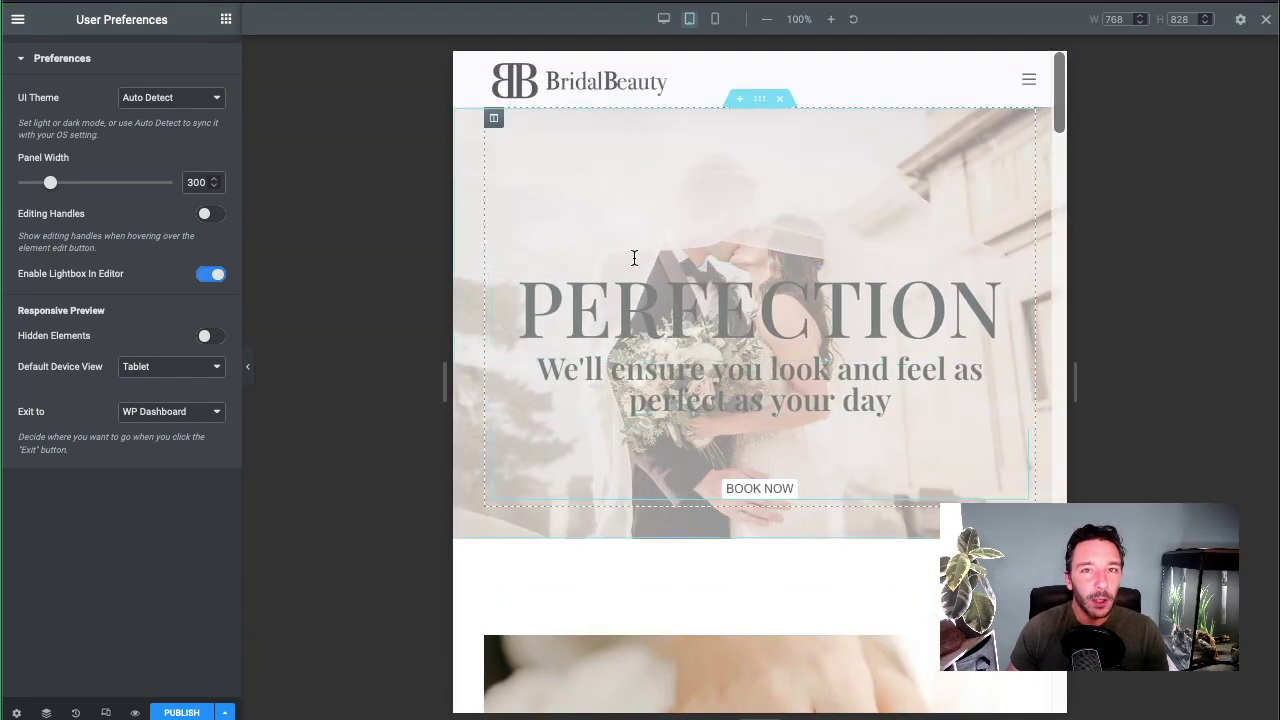
Step: Set the default device view back to Default and look over the page in desktop view
{"action": "left_click", "coordinate": [155, 371]}
{"action": "left_click", "coordinate": [160, 333]}
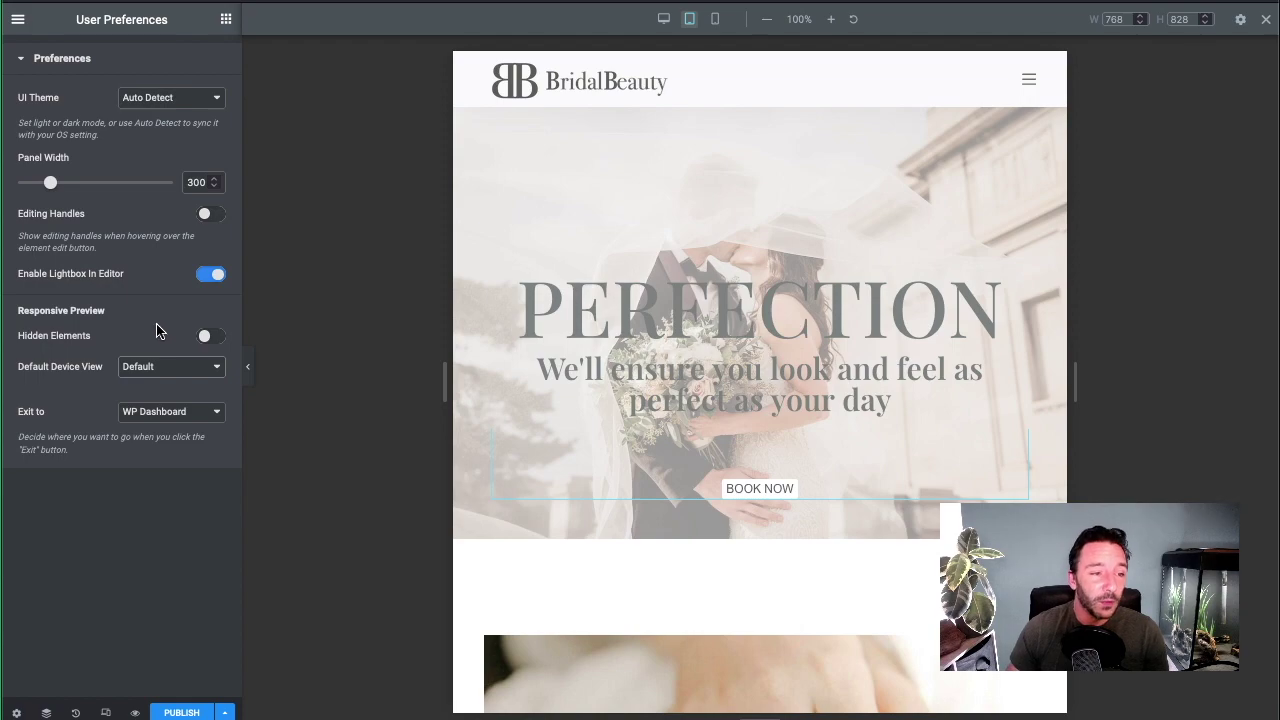
{"action": "scroll", "coordinate": [683, 474], "scroll_direction": "down", "scroll_amount": 5}
{"action": "scroll", "coordinate": [710, 433], "scroll_direction": "up", "scroll_amount": 5}
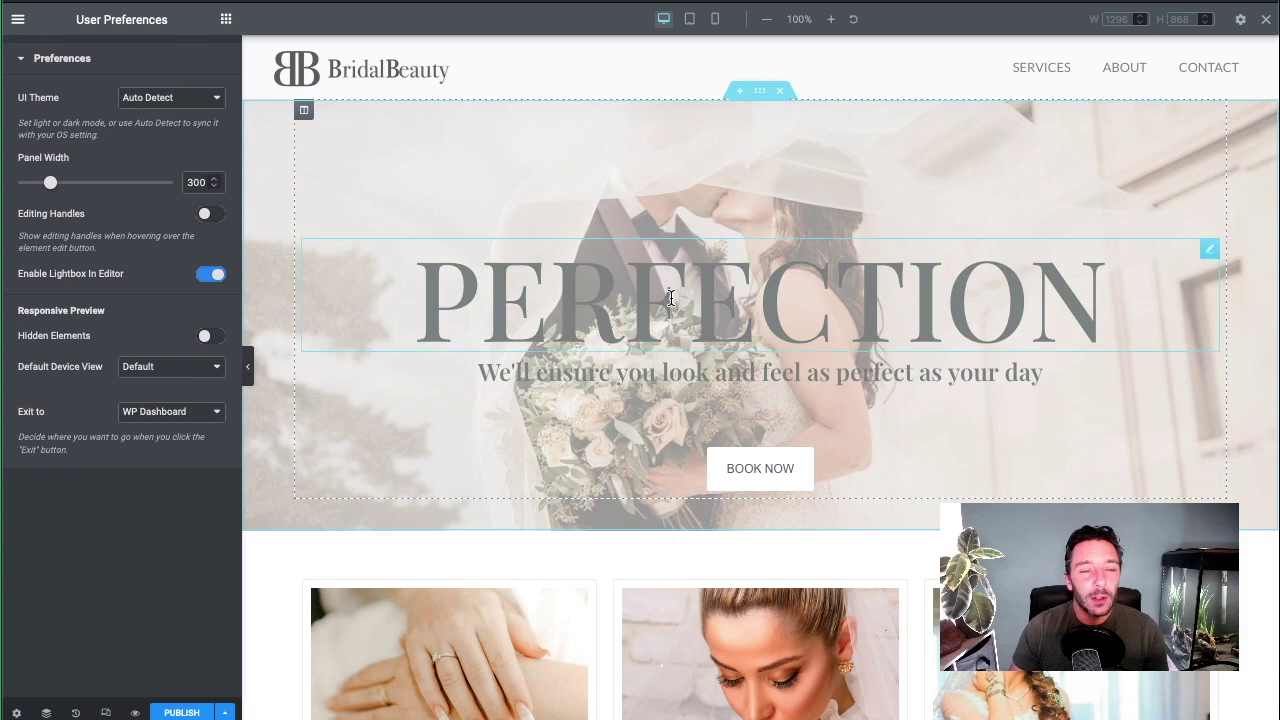
{"action": "scroll", "coordinate": [781, 452], "scroll_direction": "down", "scroll_amount": 5}
{"action": "scroll", "coordinate": [925, 448], "scroll_direction": "up", "scroll_amount": 5}
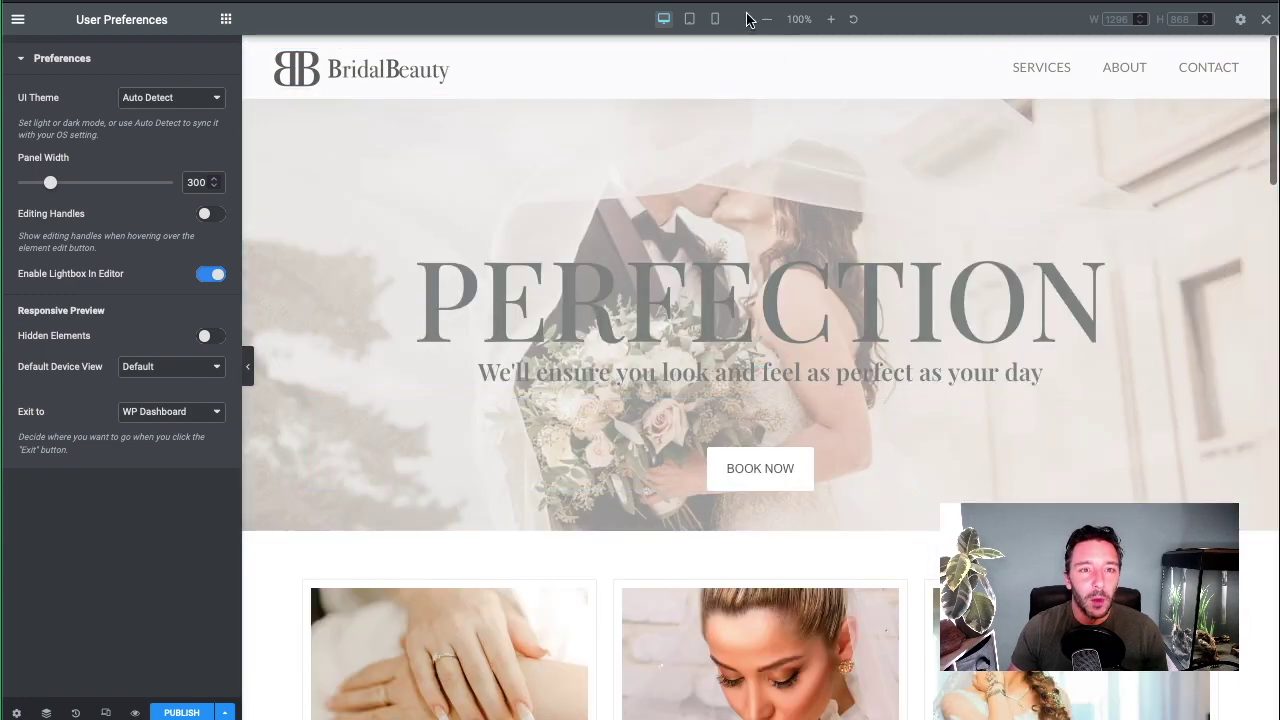
Step: Examine the hero and the stacked service cards from Nails to Hair in mobile view
{"action": "left_click", "coordinate": [716, 22]}
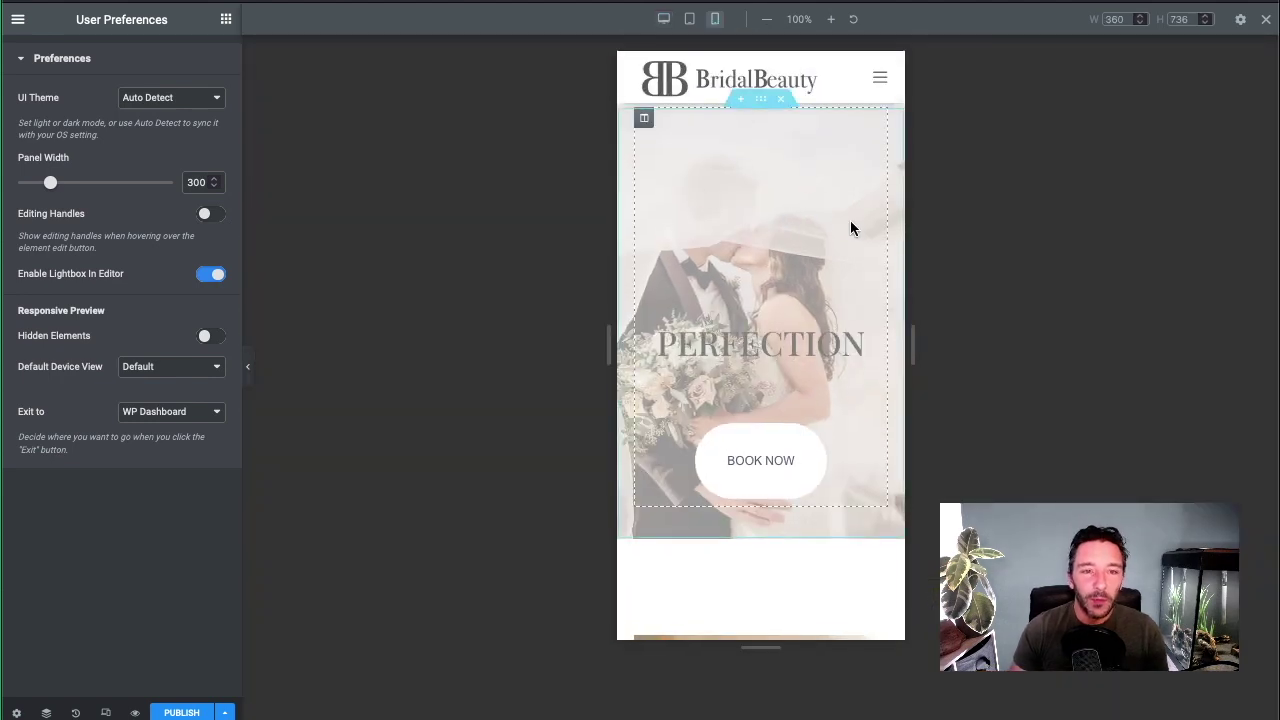
{"action": "scroll", "coordinate": [797, 333], "scroll_direction": "down", "scroll_amount": 5}
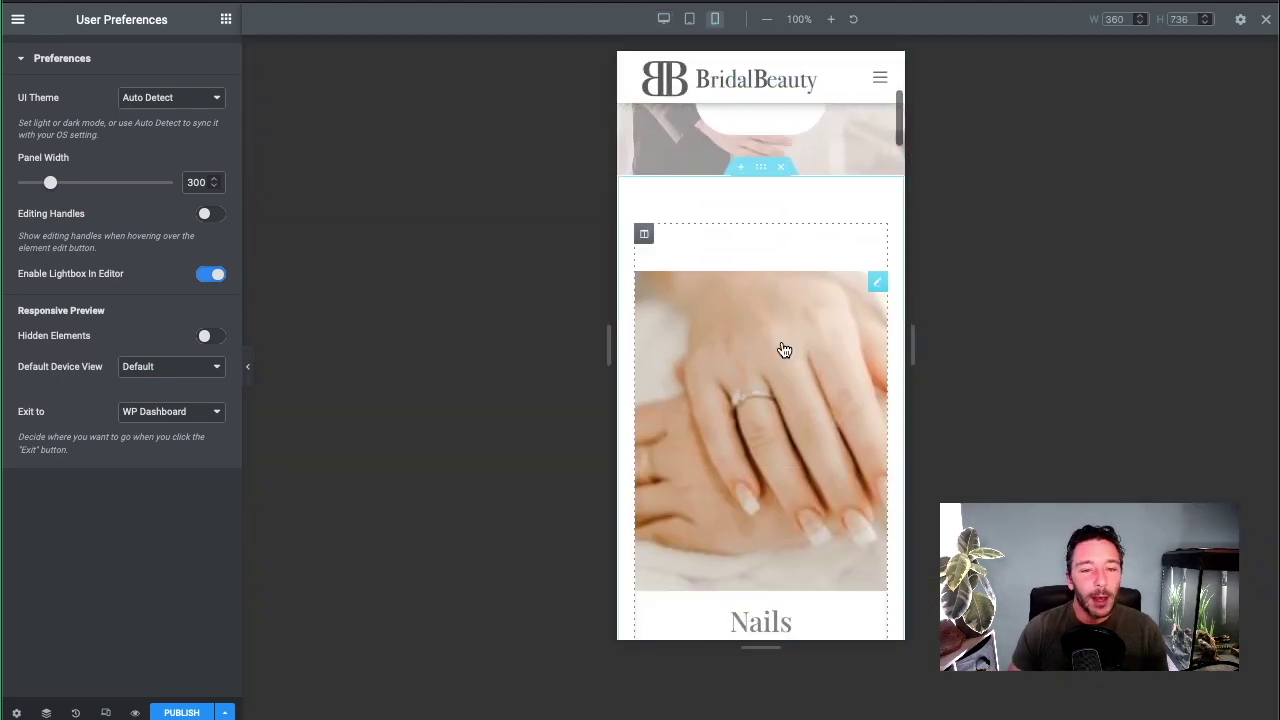
{"action": "scroll", "coordinate": [776, 346], "scroll_direction": "up", "scroll_amount": 5}
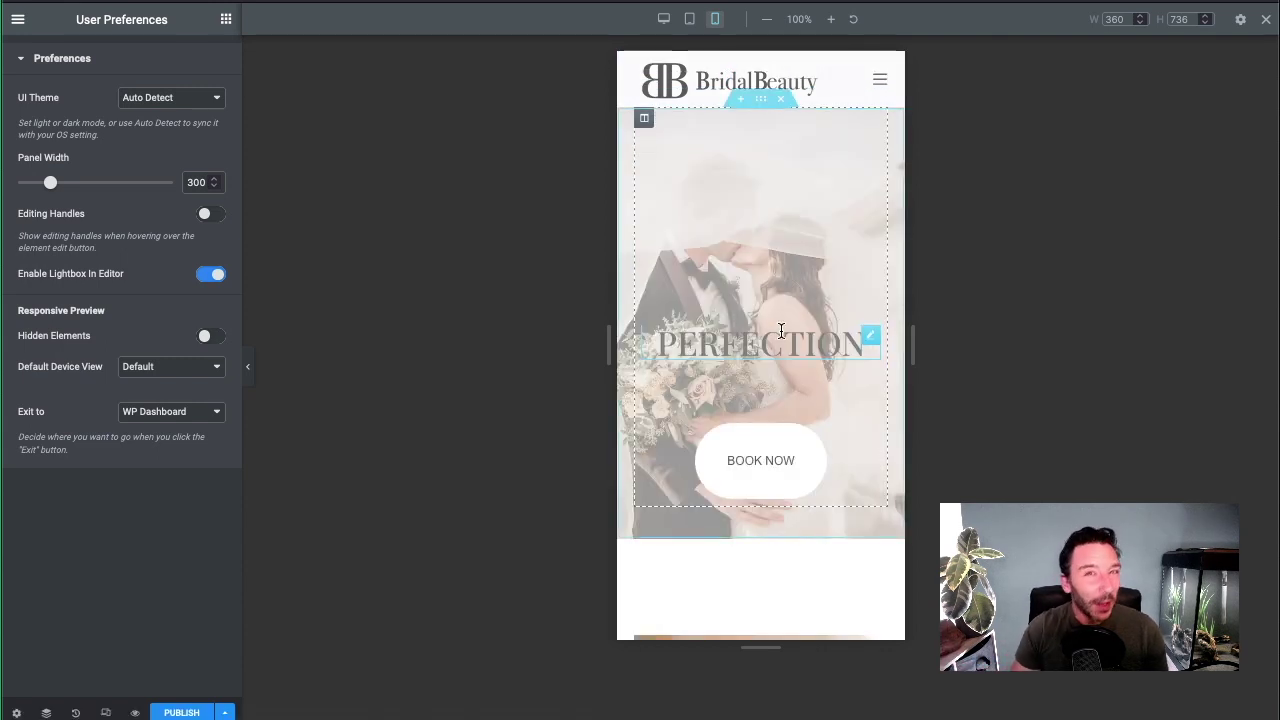
{"action": "scroll", "coordinate": [776, 334], "scroll_direction": "down", "scroll_amount": 5}
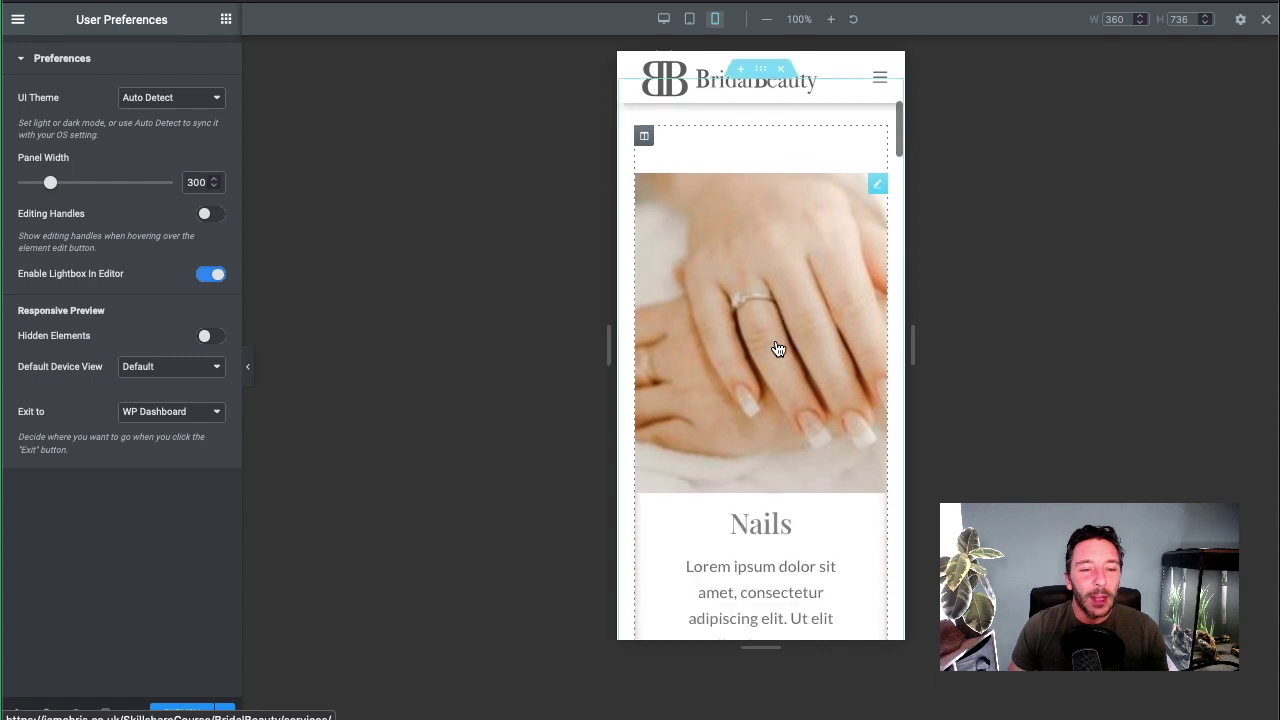
{"action": "scroll", "coordinate": [778, 348], "scroll_direction": "down", "scroll_amount": 2}
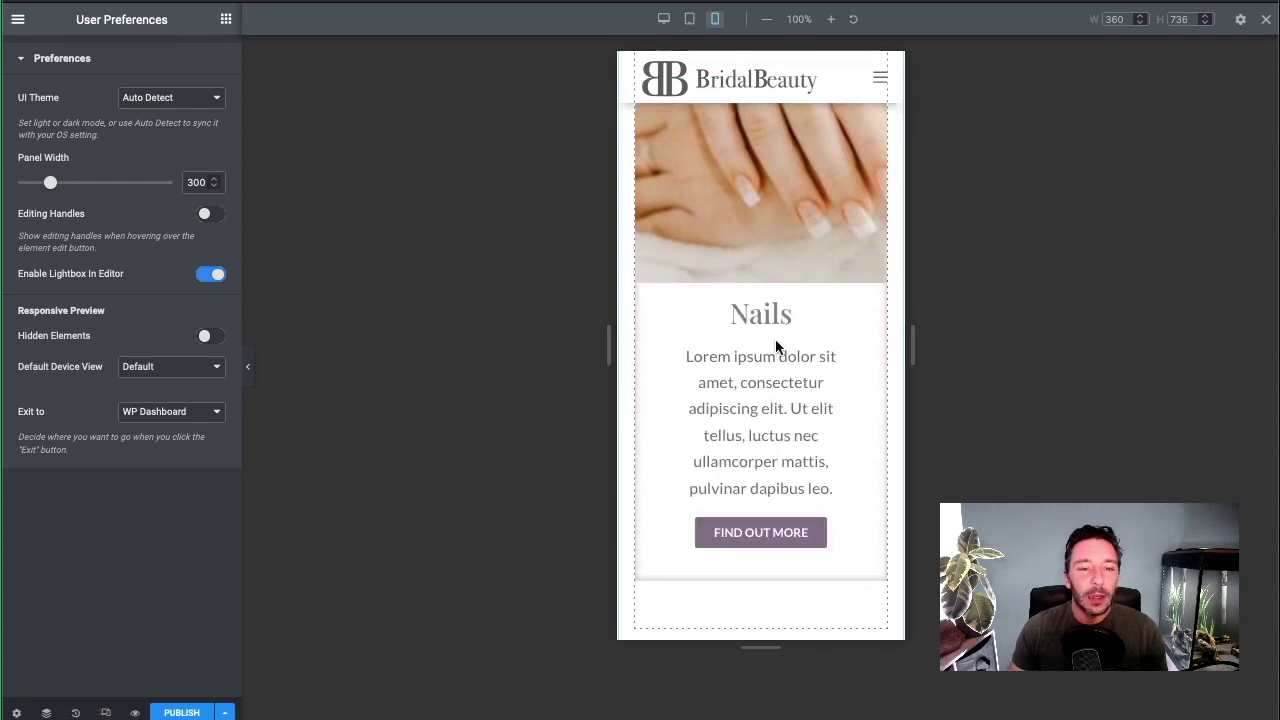
{"action": "scroll", "coordinate": [776, 346], "scroll_direction": "down", "scroll_amount": 5}
{"action": "scroll", "coordinate": [776, 350], "scroll_direction": "down", "scroll_amount": 6}
{"action": "scroll", "coordinate": [761, 346], "scroll_direction": "down", "scroll_amount": 5}
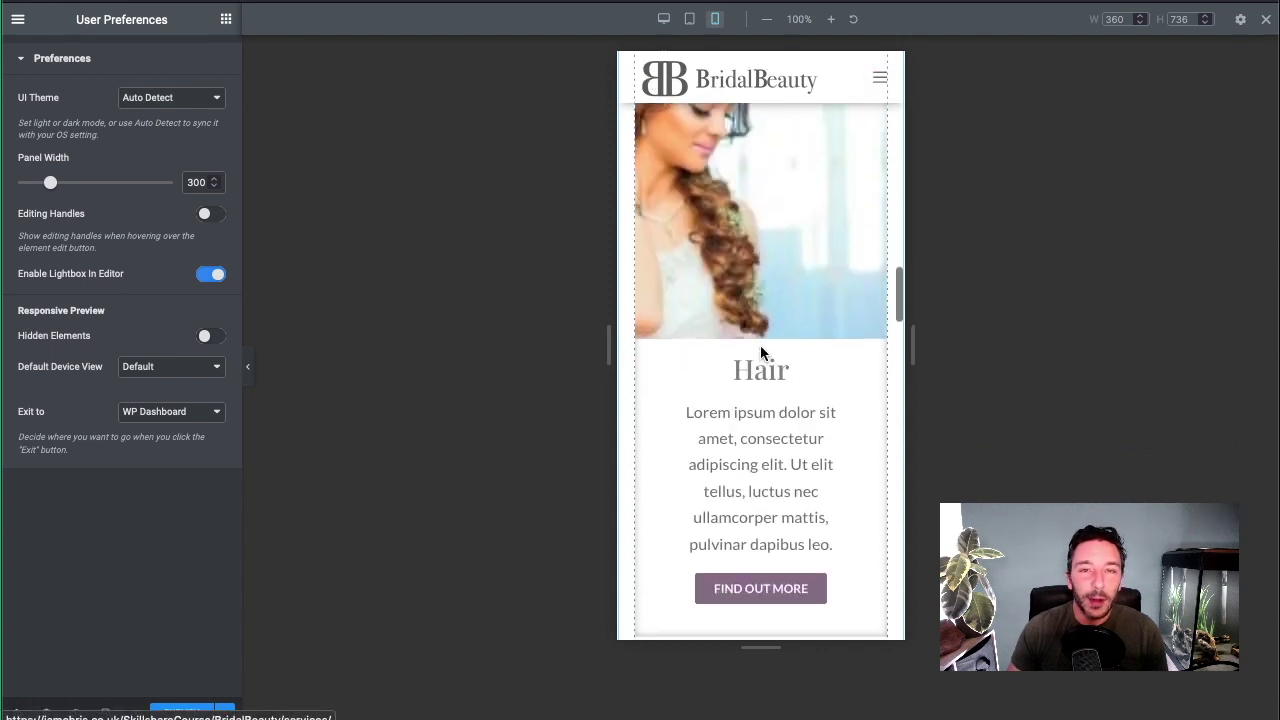
{"action": "scroll", "coordinate": [766, 350], "scroll_direction": "down", "scroll_amount": 3}
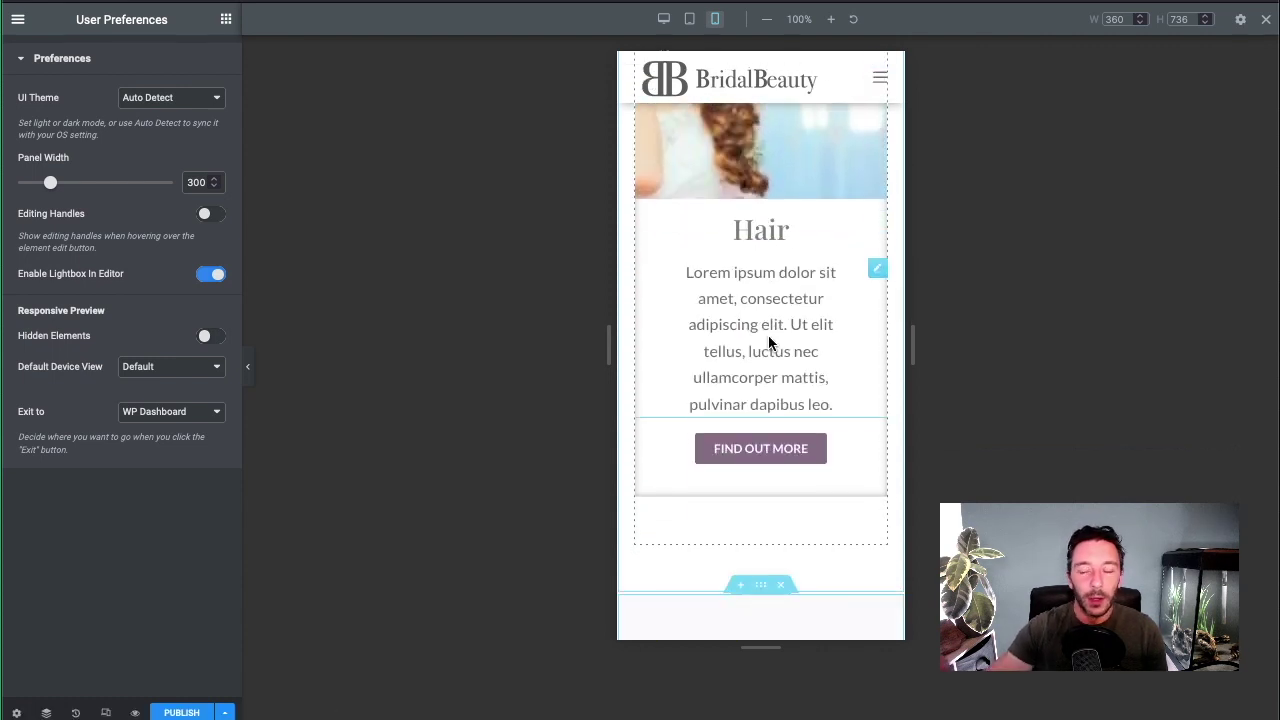
Step: Examine the layout of the Who we are section at the mobile breakpoint
{"action": "scroll", "coordinate": [800, 350], "scroll_direction": "down", "scroll_amount": 8}
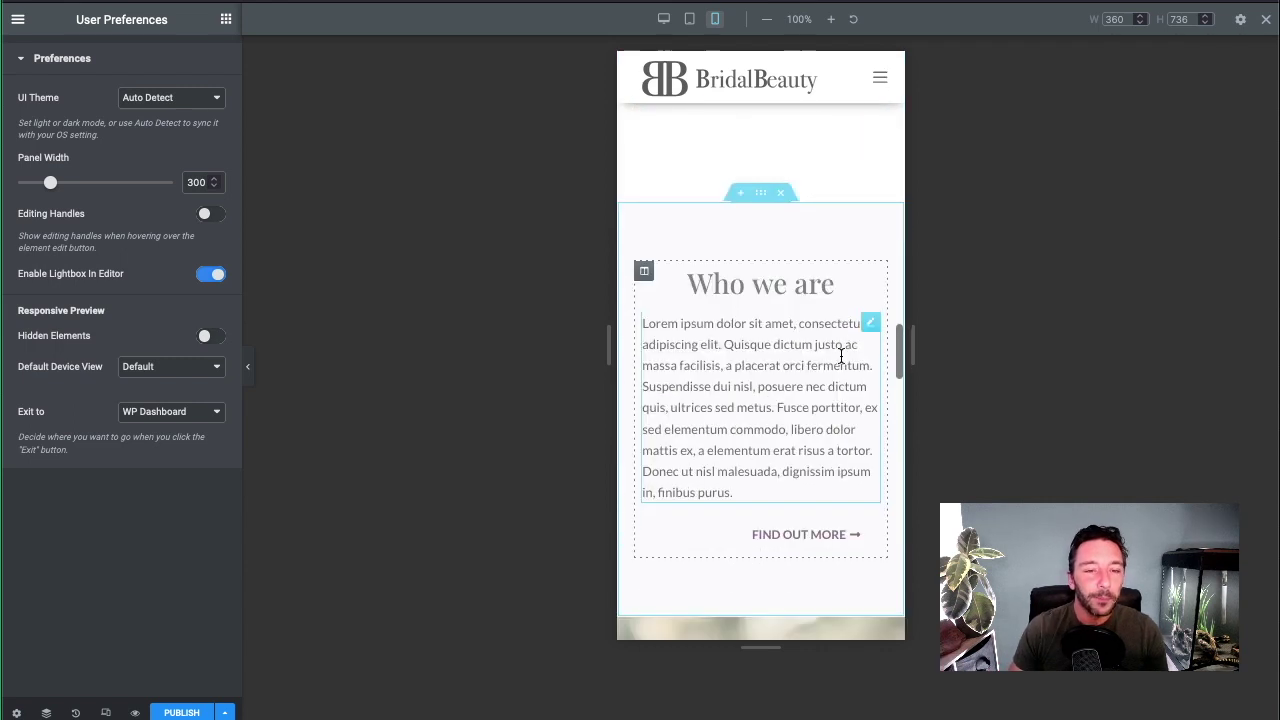
{"action": "scroll", "coordinate": [841, 355], "scroll_direction": "down", "scroll_amount": 3}
{"action": "scroll", "coordinate": [771, 380], "scroll_direction": "up", "scroll_amount": 2}
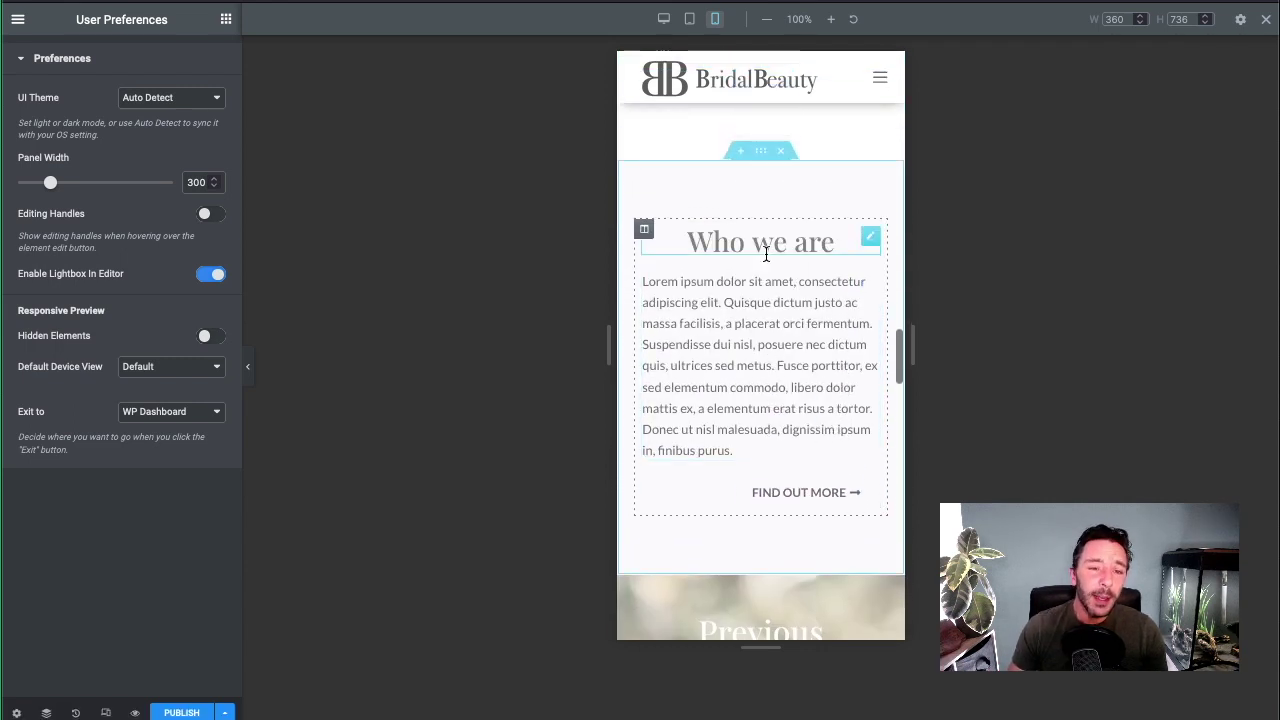
{"action": "scroll", "coordinate": [765, 252], "scroll_direction": "up", "scroll_amount": 1}
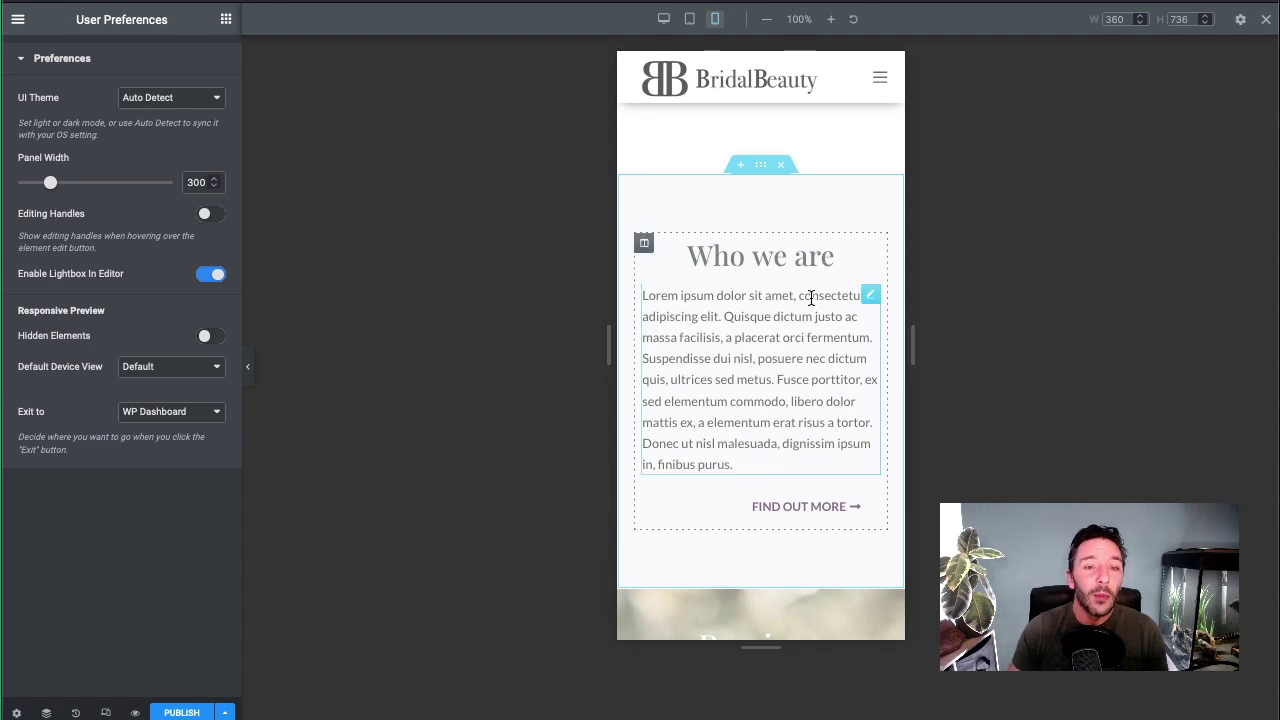
{"action": "scroll", "coordinate": [781, 309], "scroll_direction": "up", "scroll_amount": 1}
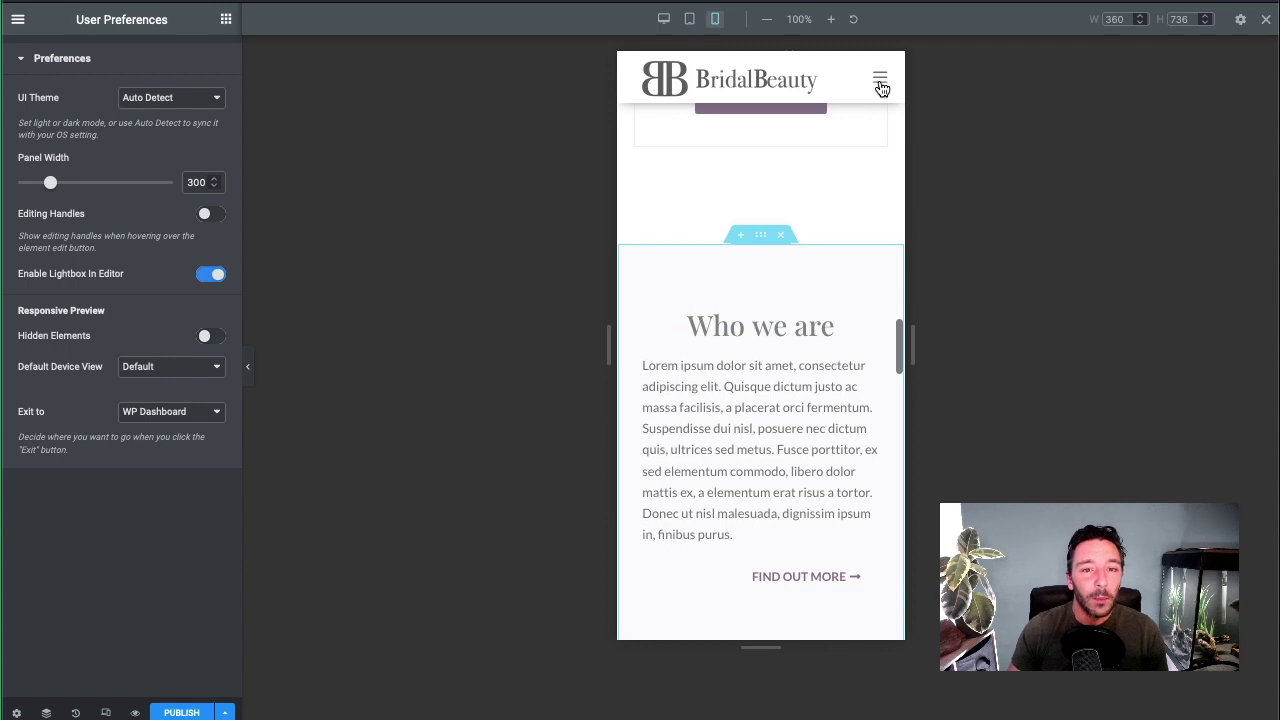
Step: Open the site's mobile navigation menu to inspect it and close it again
{"action": "left_click", "coordinate": [880, 80]}
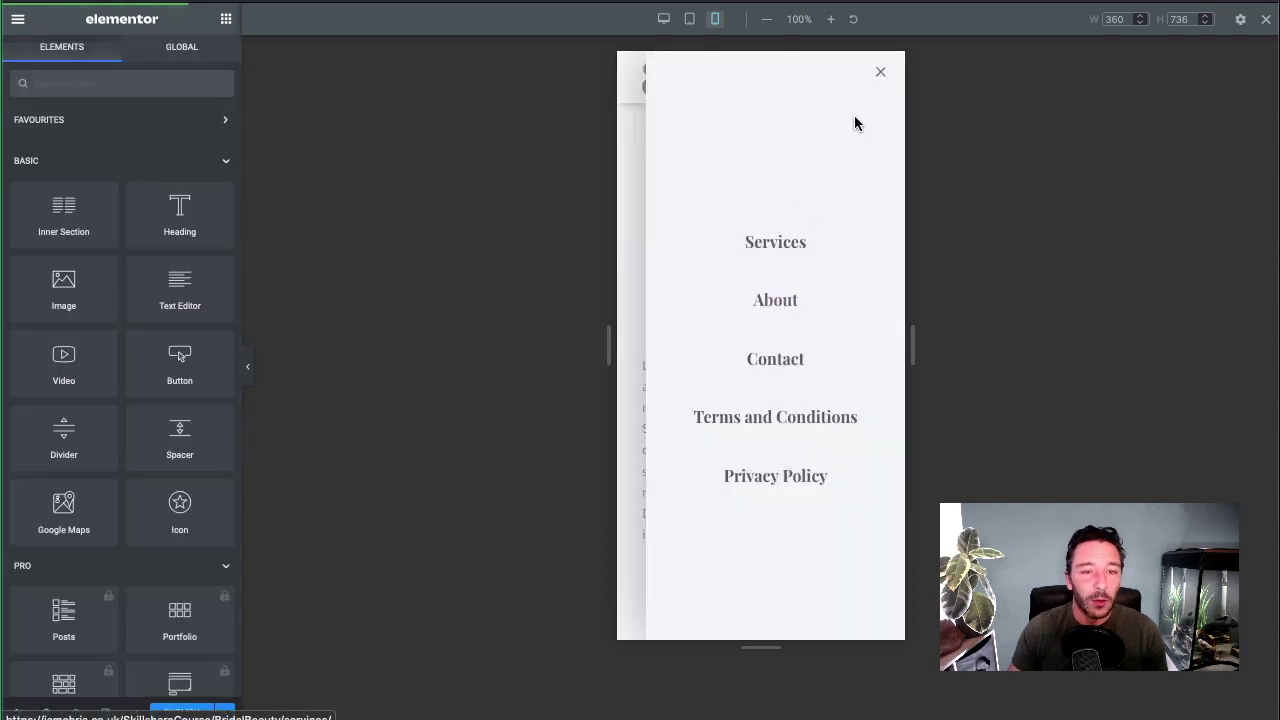
{"action": "left_click", "coordinate": [880, 72]}
{"action": "scroll", "coordinate": [766, 251], "scroll_direction": "up", "scroll_amount": 1}
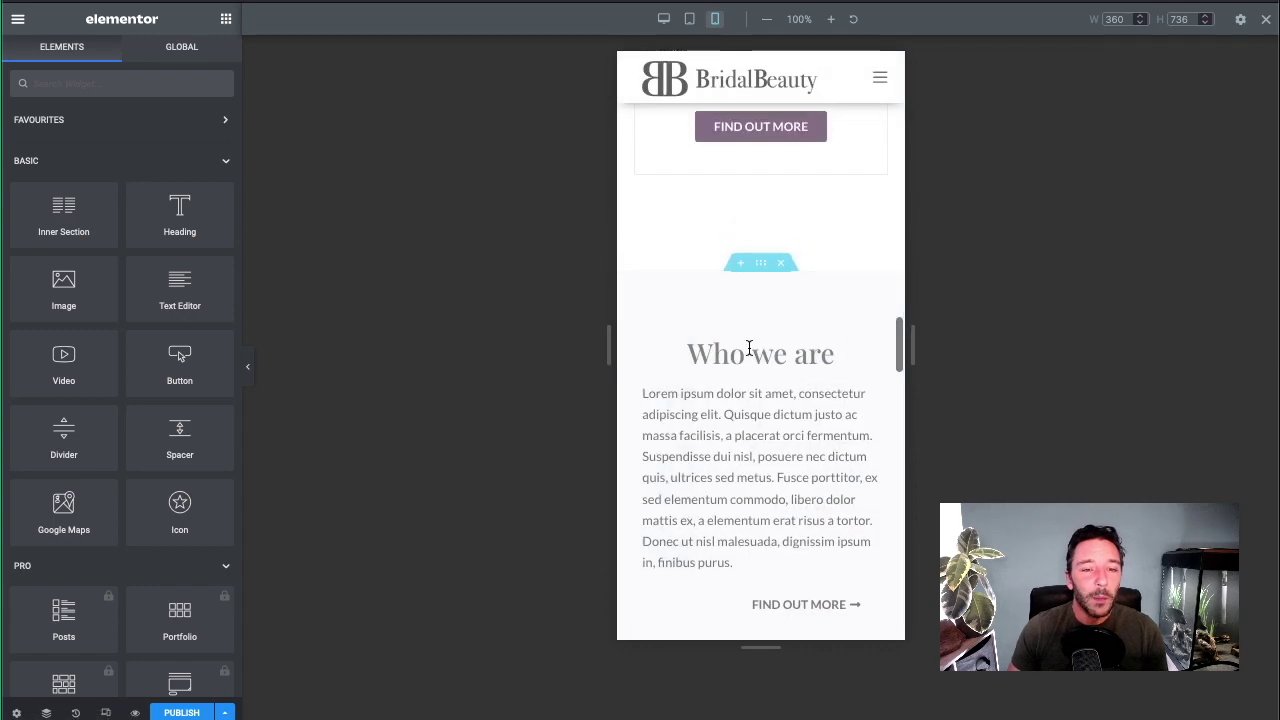
Step: Review the mobile layout of the testimonials and the Any Questions contact form, ending back above Who we are
{"action": "scroll", "coordinate": [750, 350], "scroll_direction": "down", "scroll_amount": 10}
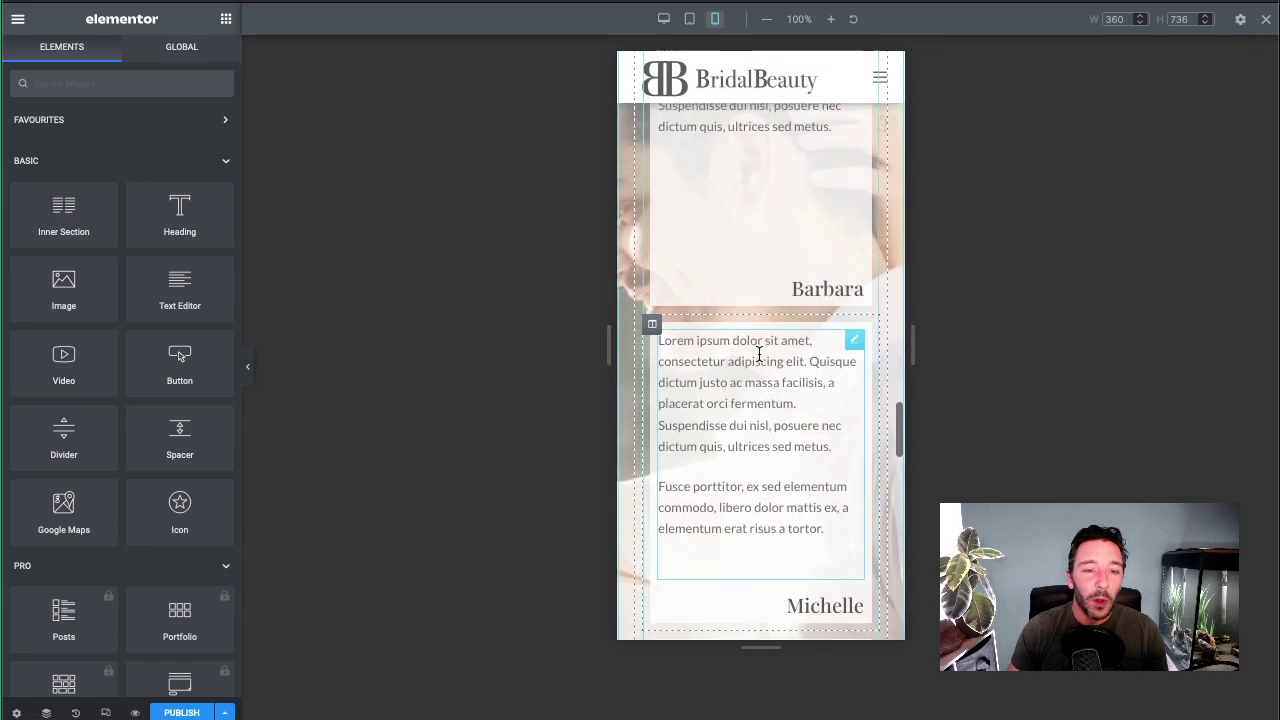
{"action": "scroll", "coordinate": [759, 354], "scroll_direction": "down", "scroll_amount": 10}
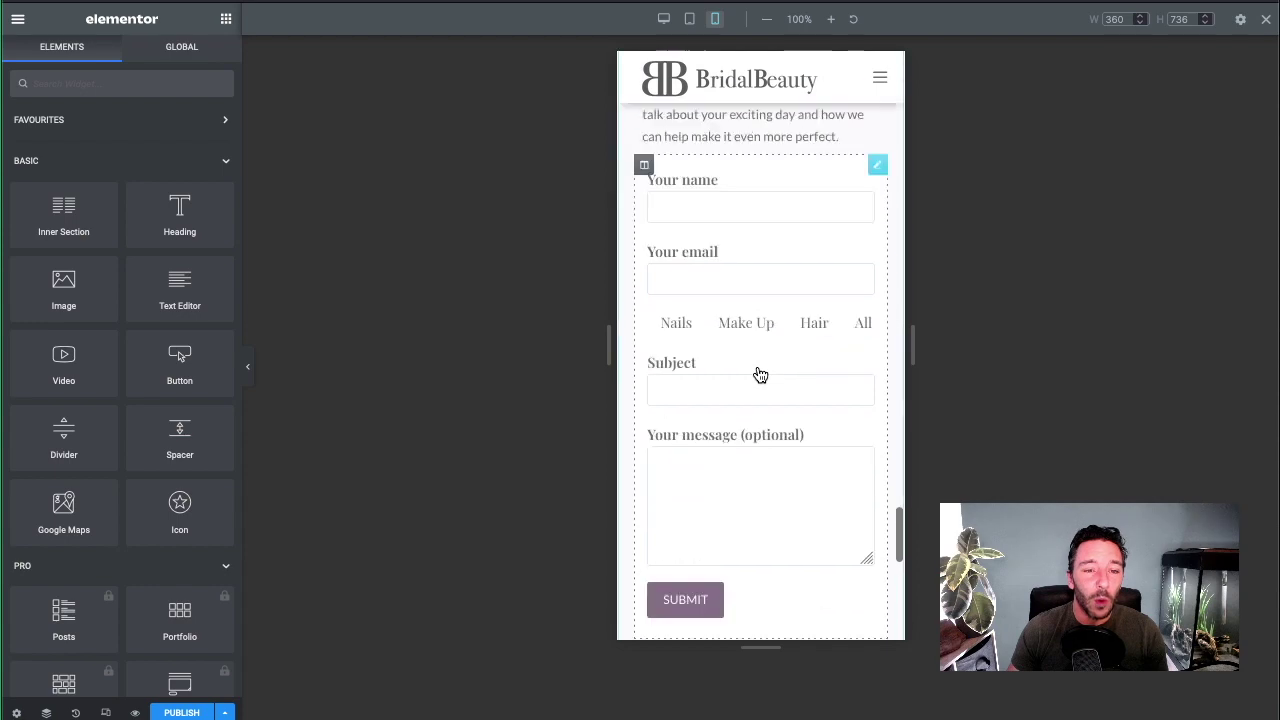
{"action": "scroll", "coordinate": [755, 330], "scroll_direction": "up", "scroll_amount": 3}
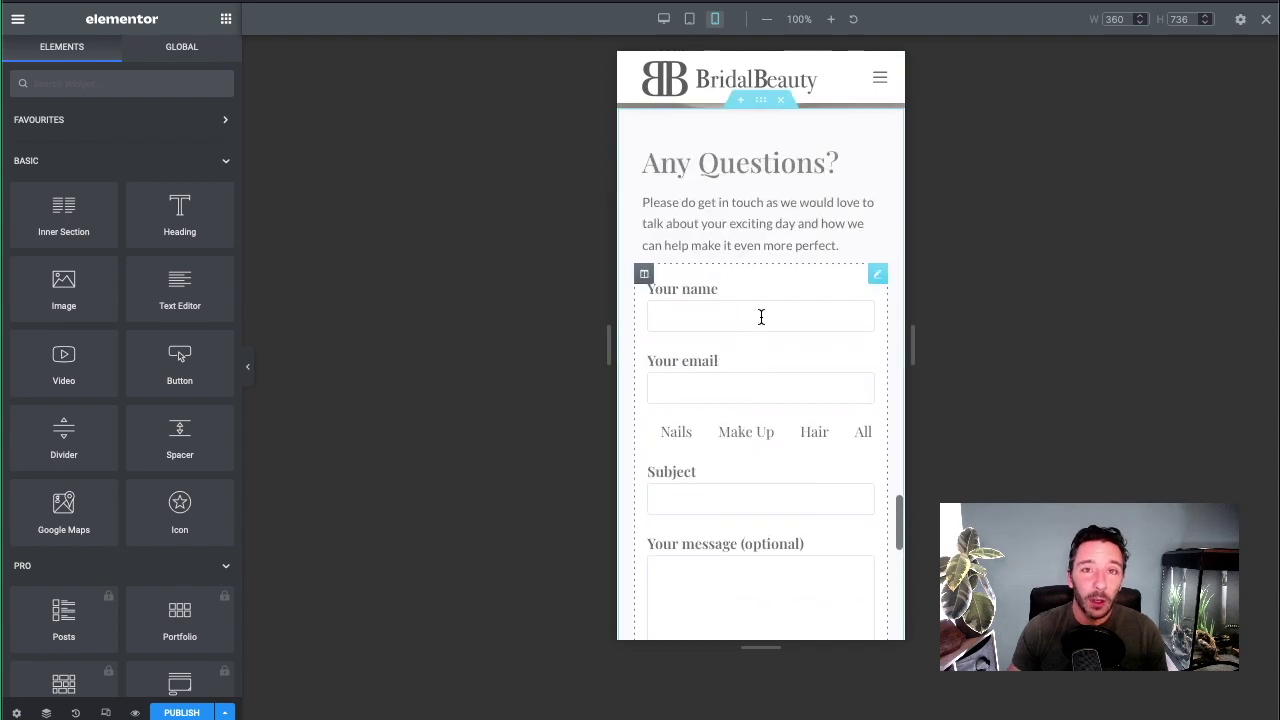
{"action": "scroll", "coordinate": [761, 317], "scroll_direction": "up", "scroll_amount": 20}
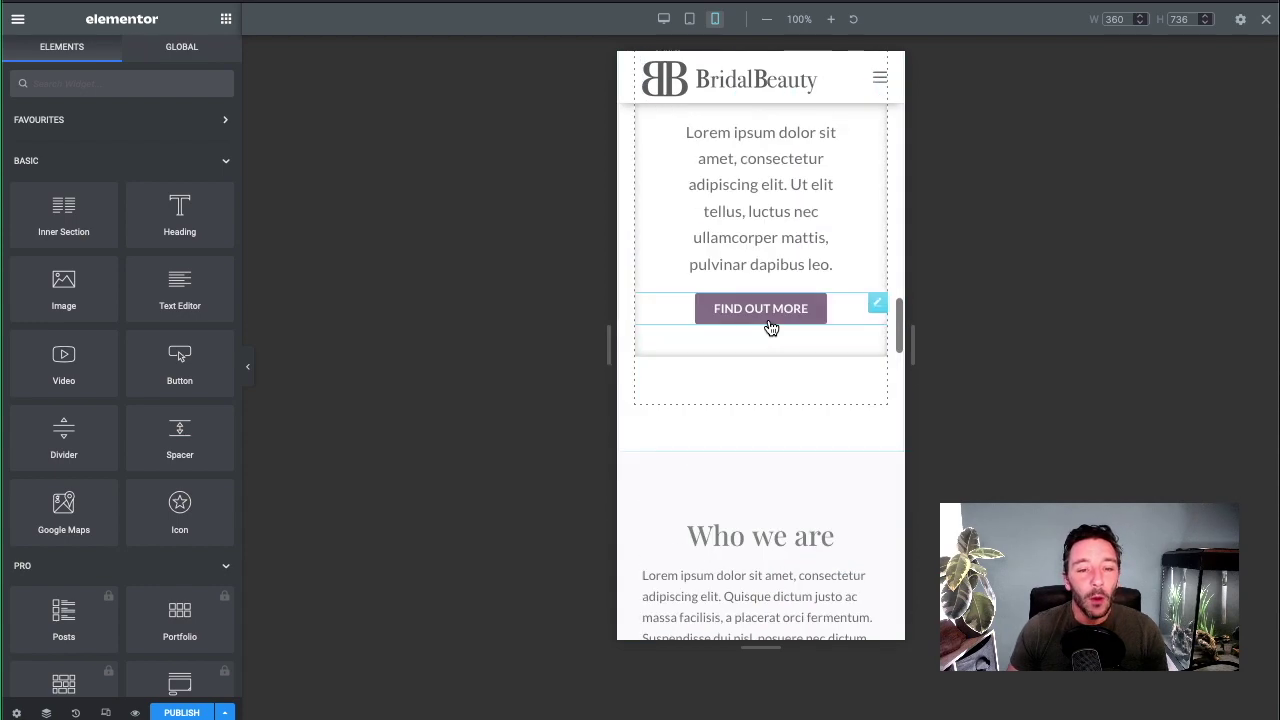
Step: Set the Who we are section to be hidden on mobile in its responsive visibility settings
{"action": "scroll", "coordinate": [770, 328], "scroll_direction": "down", "scroll_amount": 4}
{"action": "scroll", "coordinate": [768, 295], "scroll_direction": "up", "scroll_amount": 1}
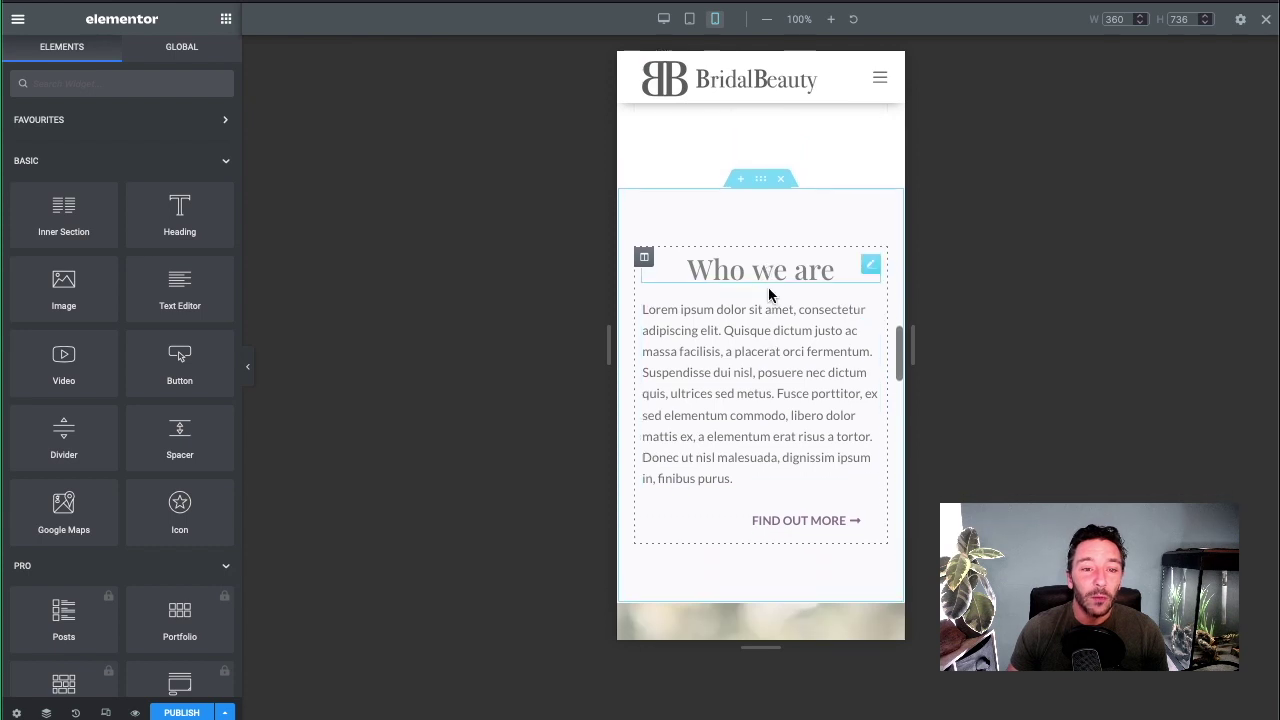
{"action": "left_click", "coordinate": [760, 184]}
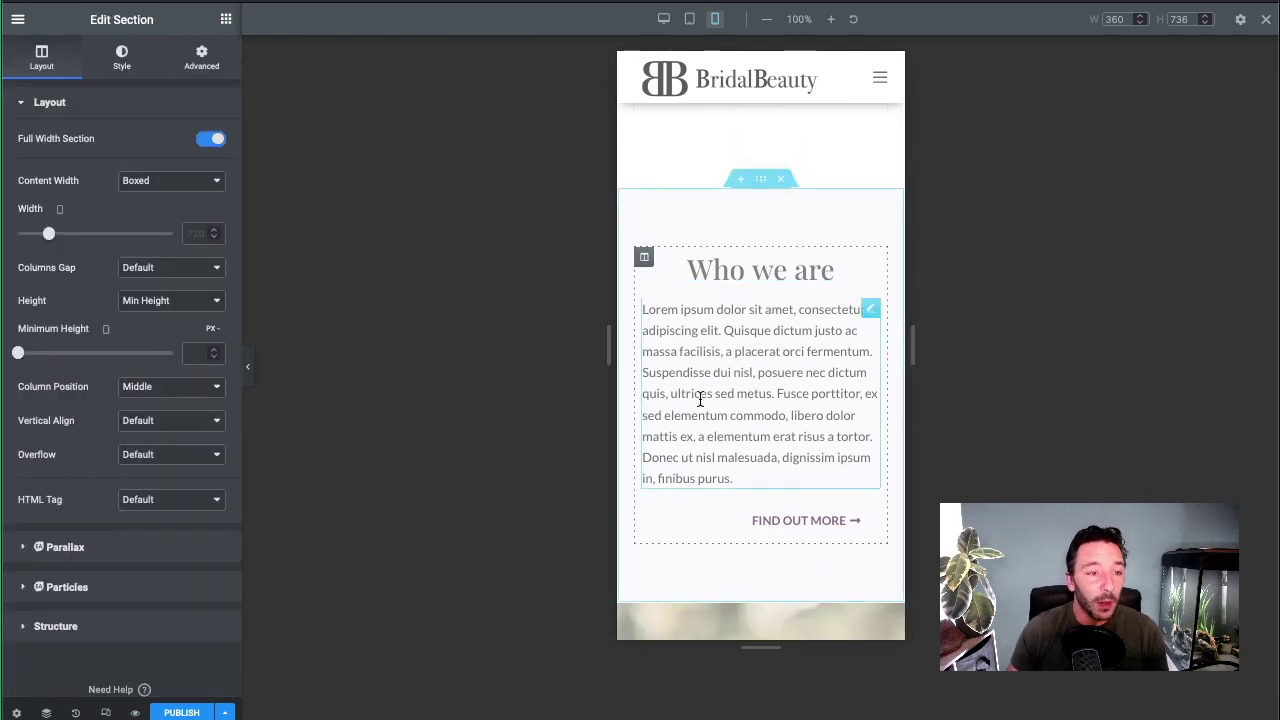
{"action": "left_click", "coordinate": [205, 72]}
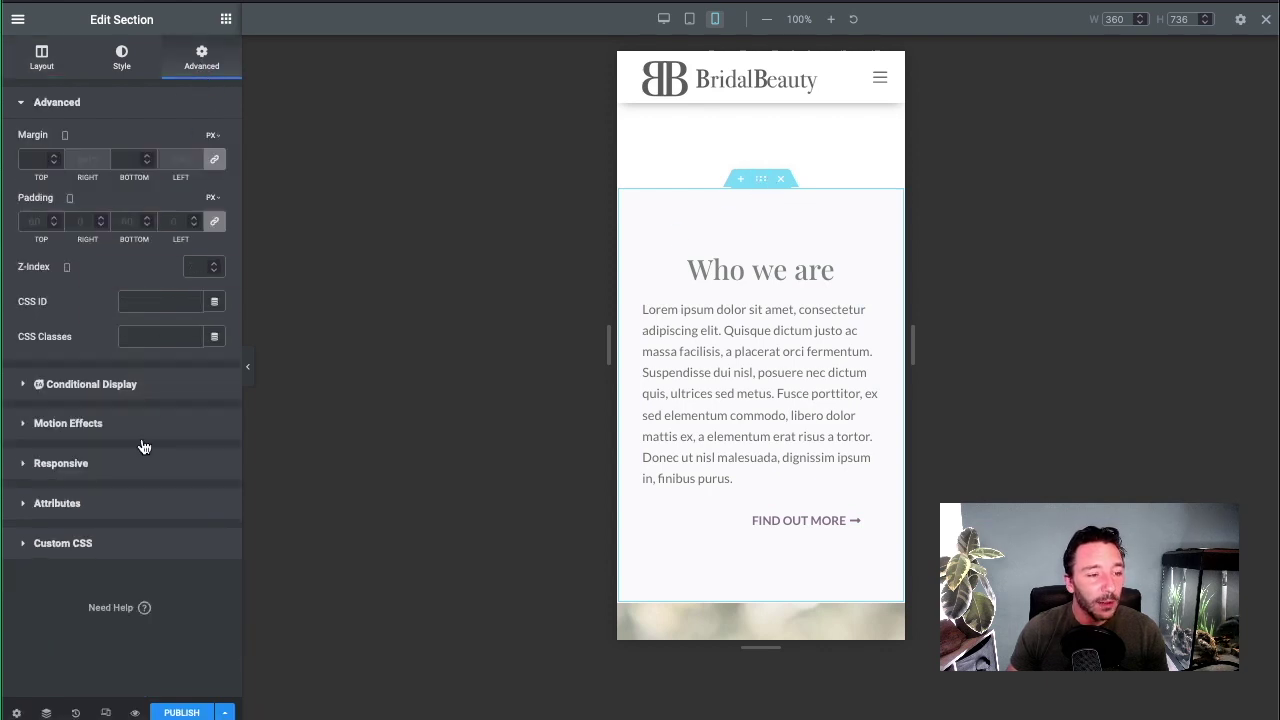
{"action": "left_click", "coordinate": [88, 477]}
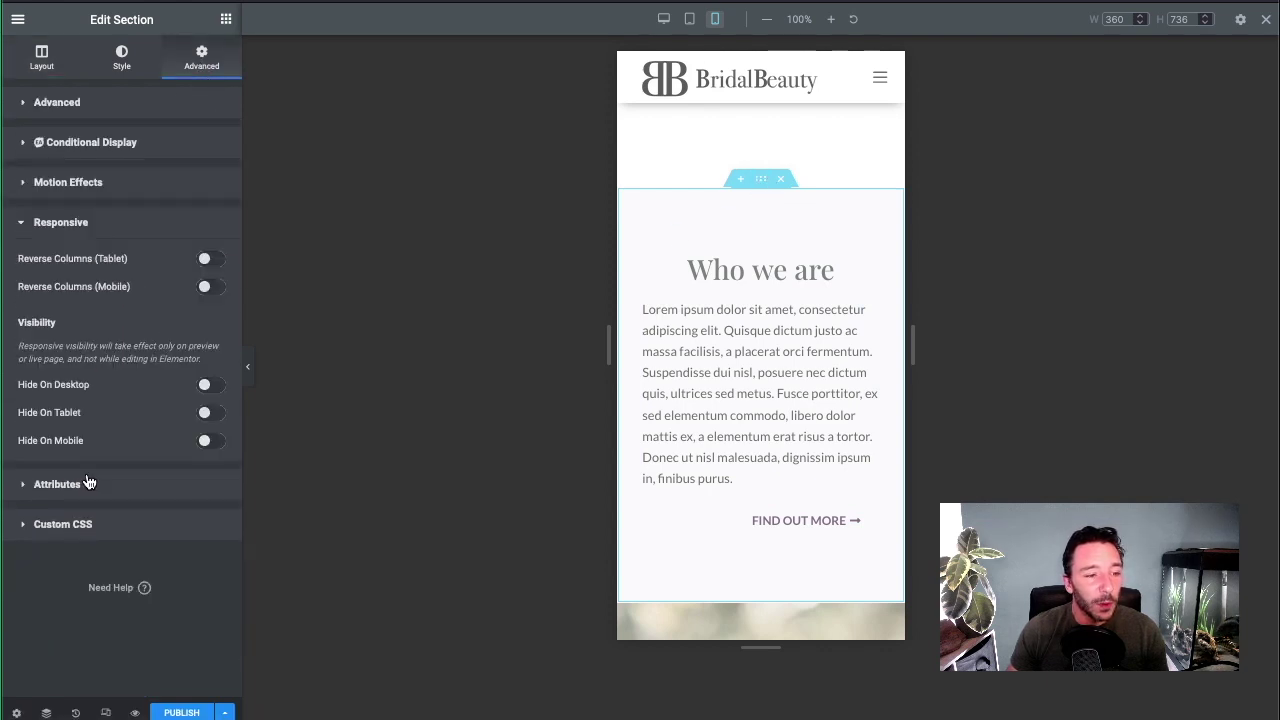
{"action": "left_click", "coordinate": [210, 443]}
Step: Examine the mobile page from the service cards to the testimonials to check whether Who we are is omitted
{"action": "scroll", "coordinate": [760, 440], "scroll_direction": "up", "scroll_amount": 5}
{"action": "scroll", "coordinate": [703, 421], "scroll_direction": "down", "scroll_amount": 3}
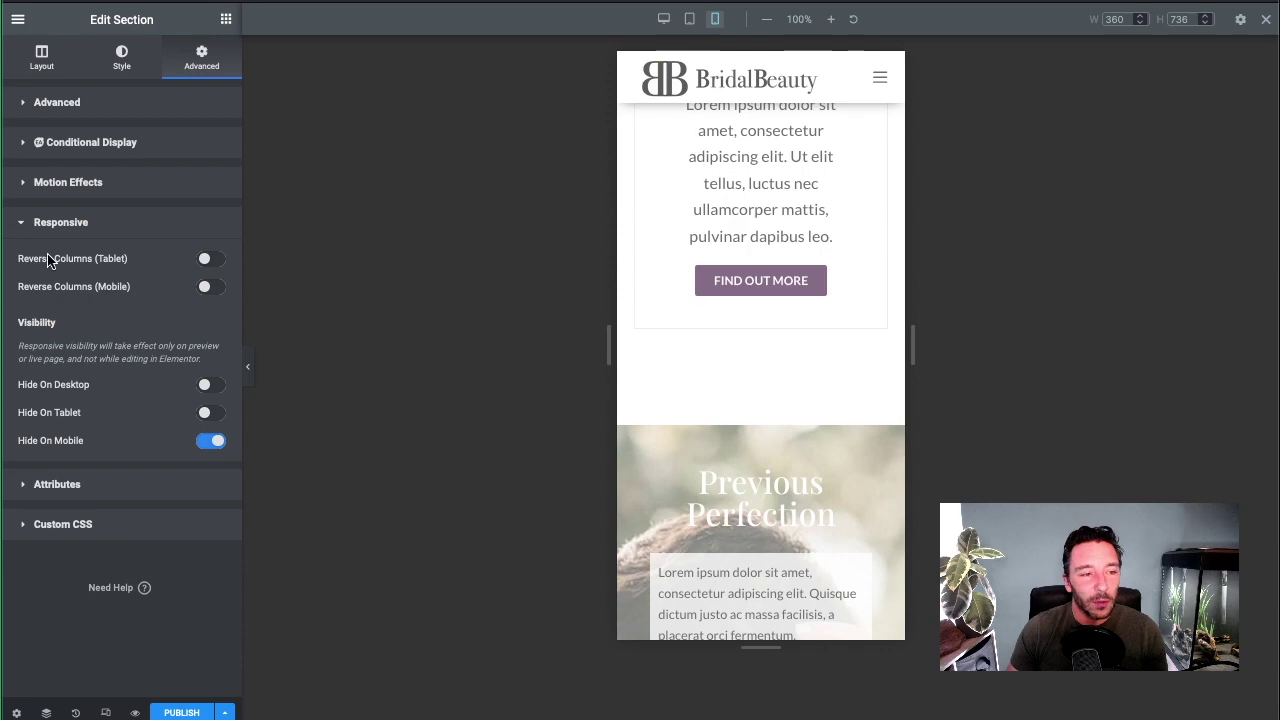
{"action": "scroll", "coordinate": [834, 374], "scroll_direction": "up", "scroll_amount": 3}
{"action": "scroll", "coordinate": [794, 371], "scroll_direction": "down", "scroll_amount": 5}
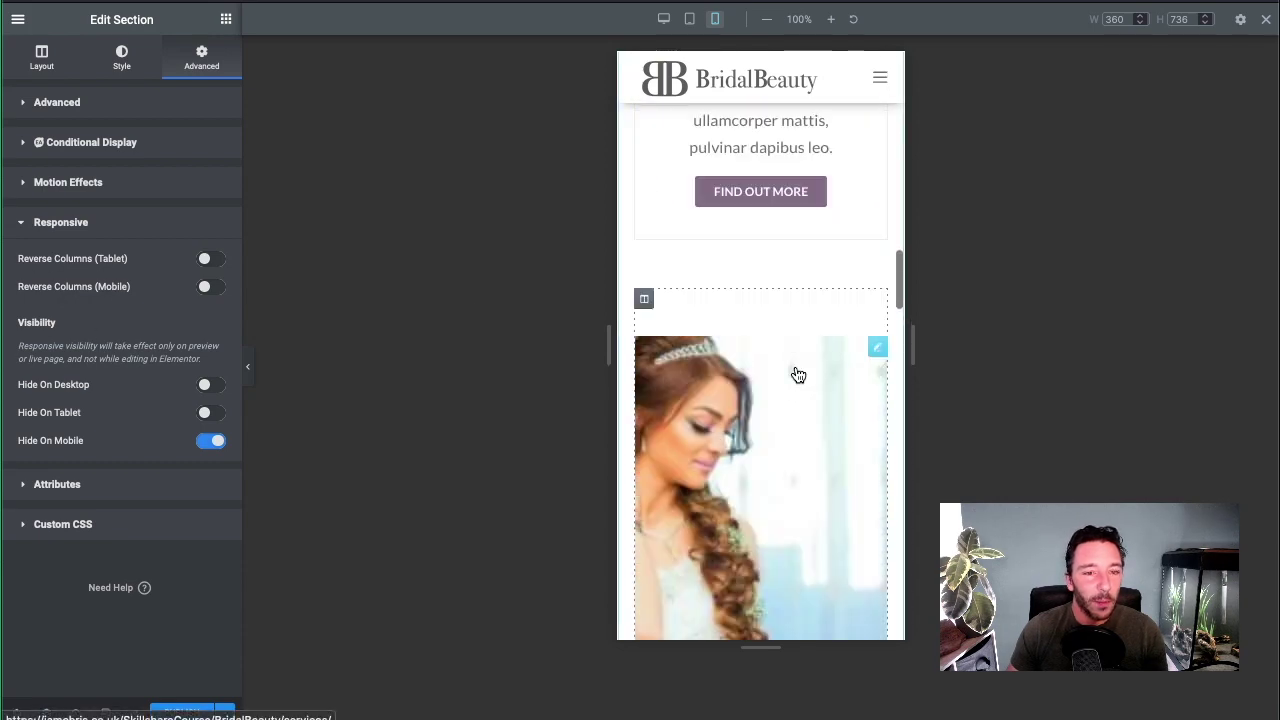
{"action": "scroll", "coordinate": [795, 373], "scroll_direction": "up", "scroll_amount": 5}
{"action": "scroll", "coordinate": [794, 368], "scroll_direction": "down", "scroll_amount": 8}
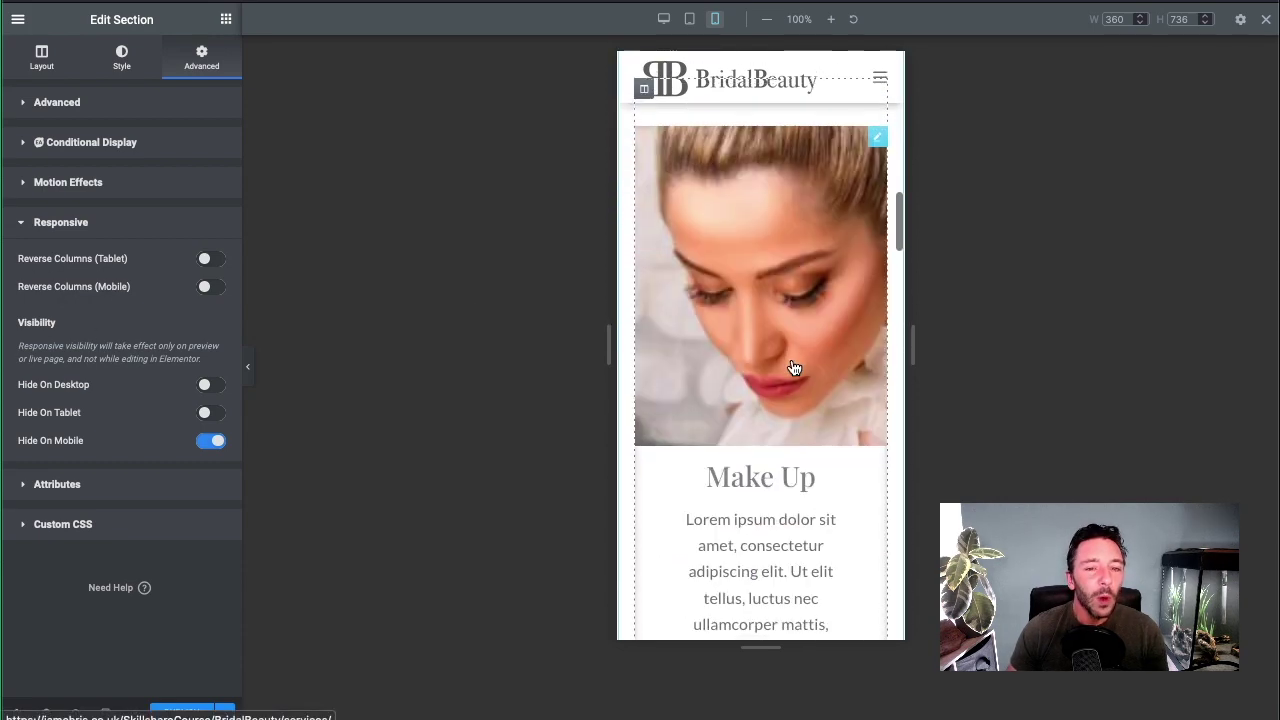
{"action": "scroll", "coordinate": [794, 368], "scroll_direction": "down", "scroll_amount": 6}
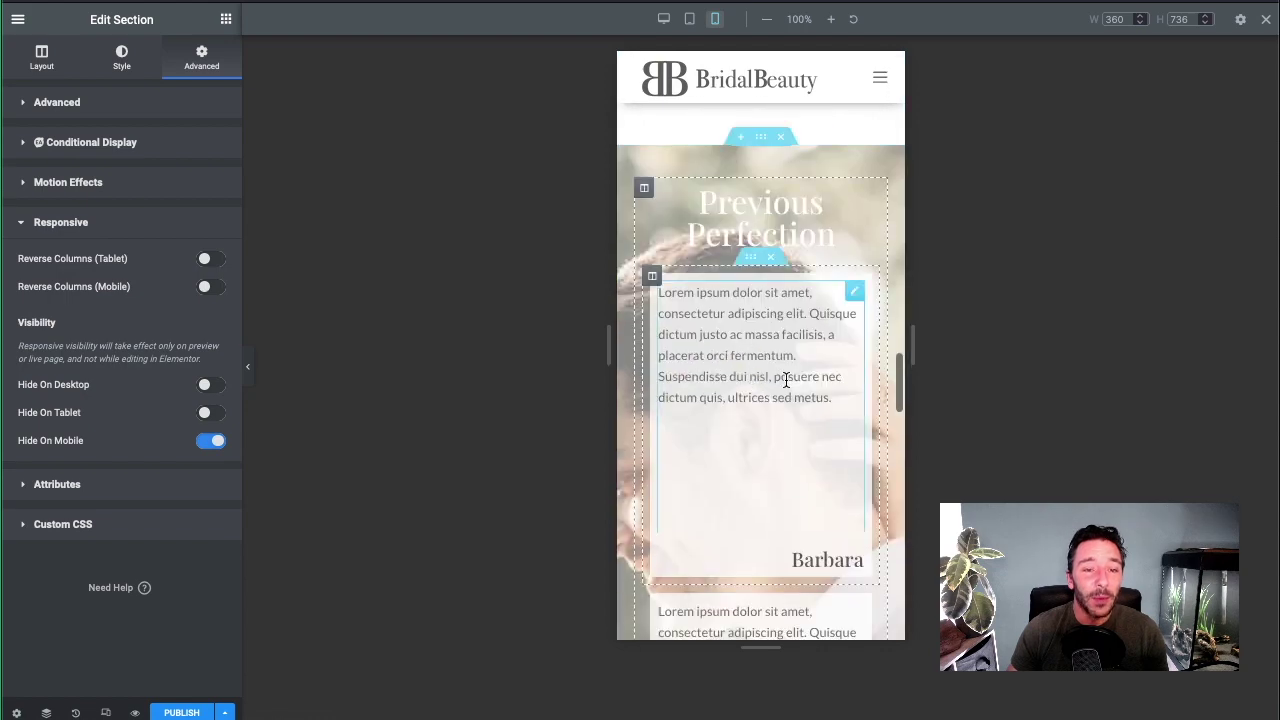
{"action": "scroll", "coordinate": [784, 376], "scroll_direction": "down", "scroll_amount": 3}
{"action": "scroll", "coordinate": [784, 376], "scroll_direction": "up", "scroll_amount": 8}
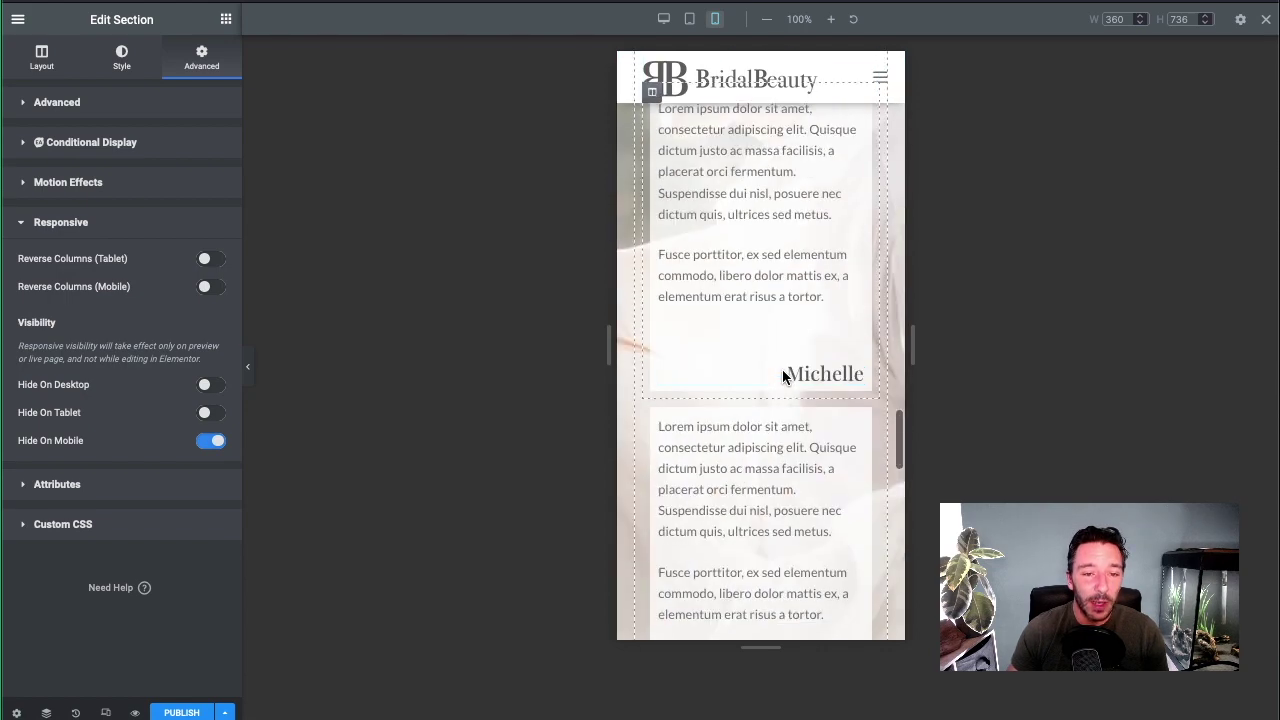
Step: Switch to the tablet preview and inspect the Who we are section there
{"action": "left_click", "coordinate": [689, 19]}
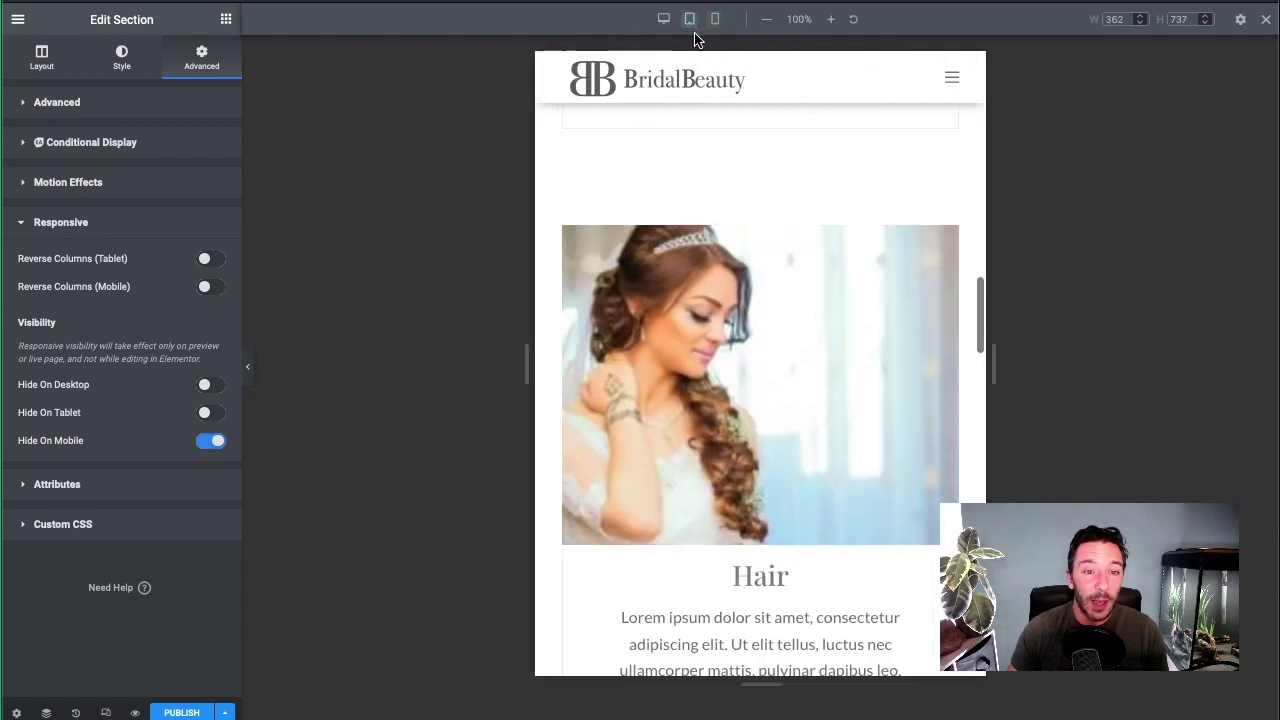
{"action": "scroll", "coordinate": [773, 299], "scroll_direction": "down", "scroll_amount": 7}
{"action": "scroll", "coordinate": [777, 330], "scroll_direction": "up", "scroll_amount": 1}
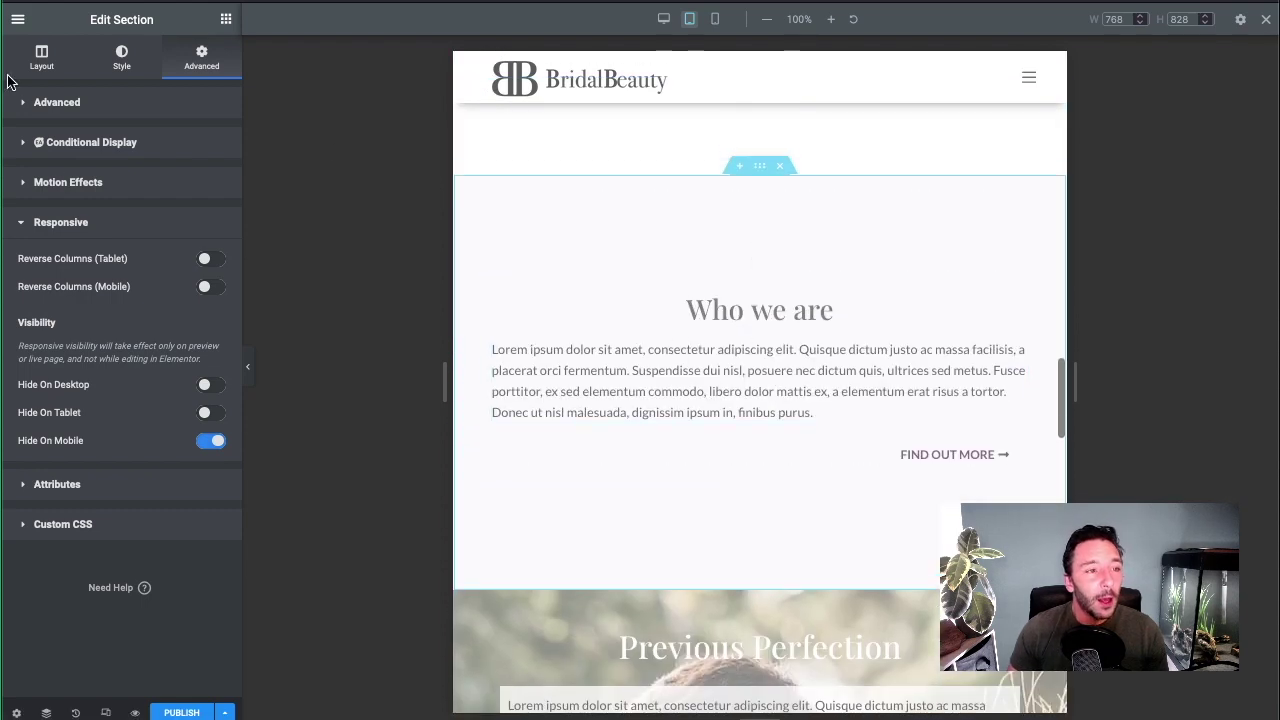
Step: Turn on Hidden Elements for the responsive preview in the user preferences
{"action": "left_click", "coordinate": [19, 24]}
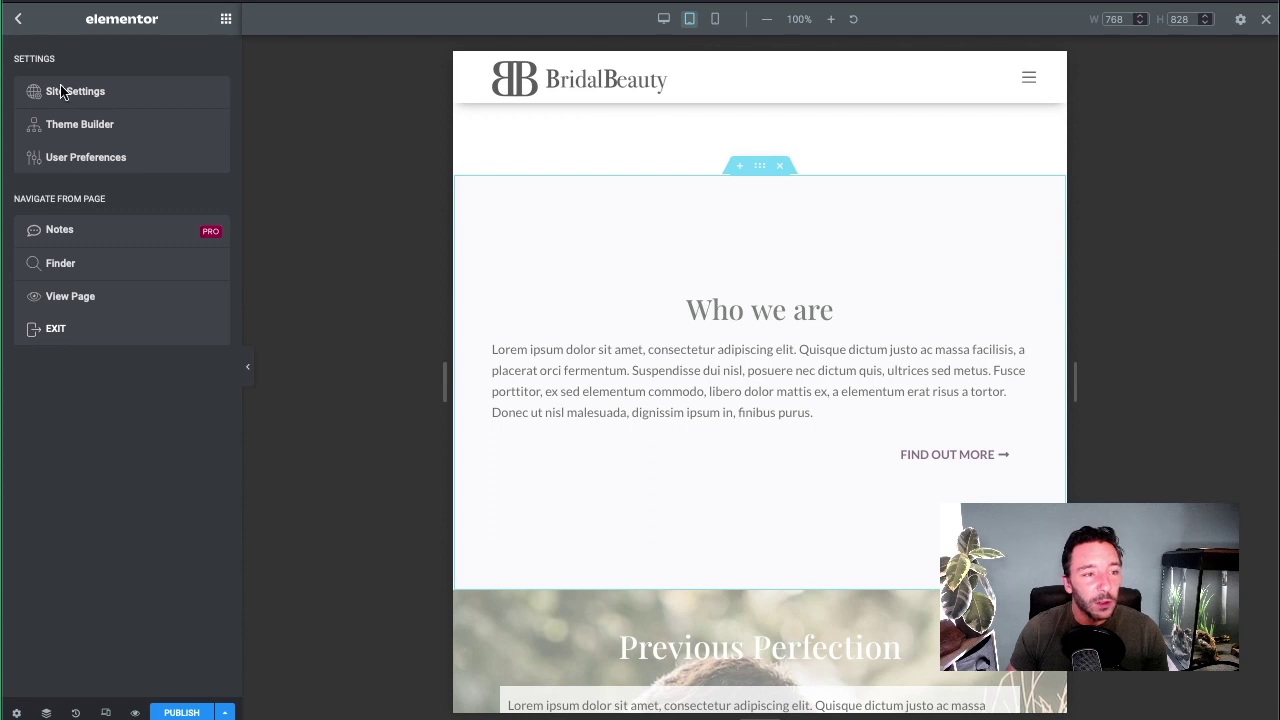
{"action": "left_click", "coordinate": [88, 163]}
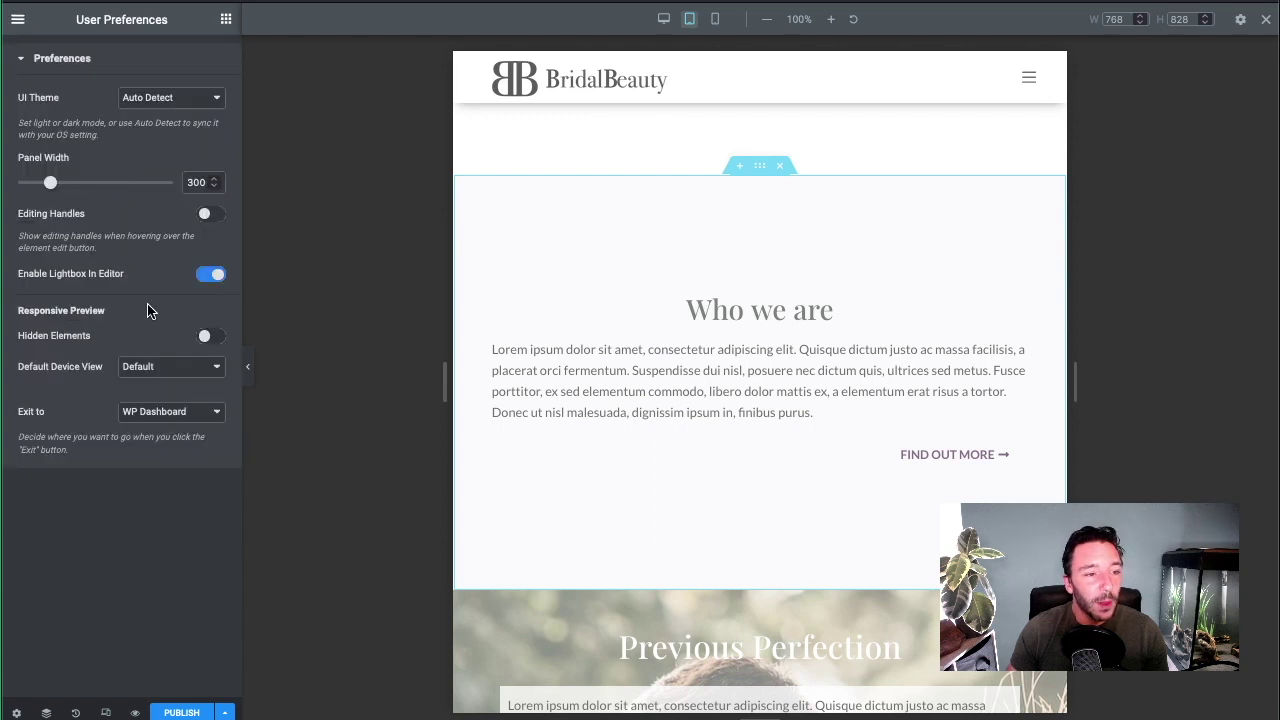
{"action": "left_click", "coordinate": [212, 341]}
{"action": "scroll", "coordinate": [894, 428], "scroll_direction": "up", "scroll_amount": 3}
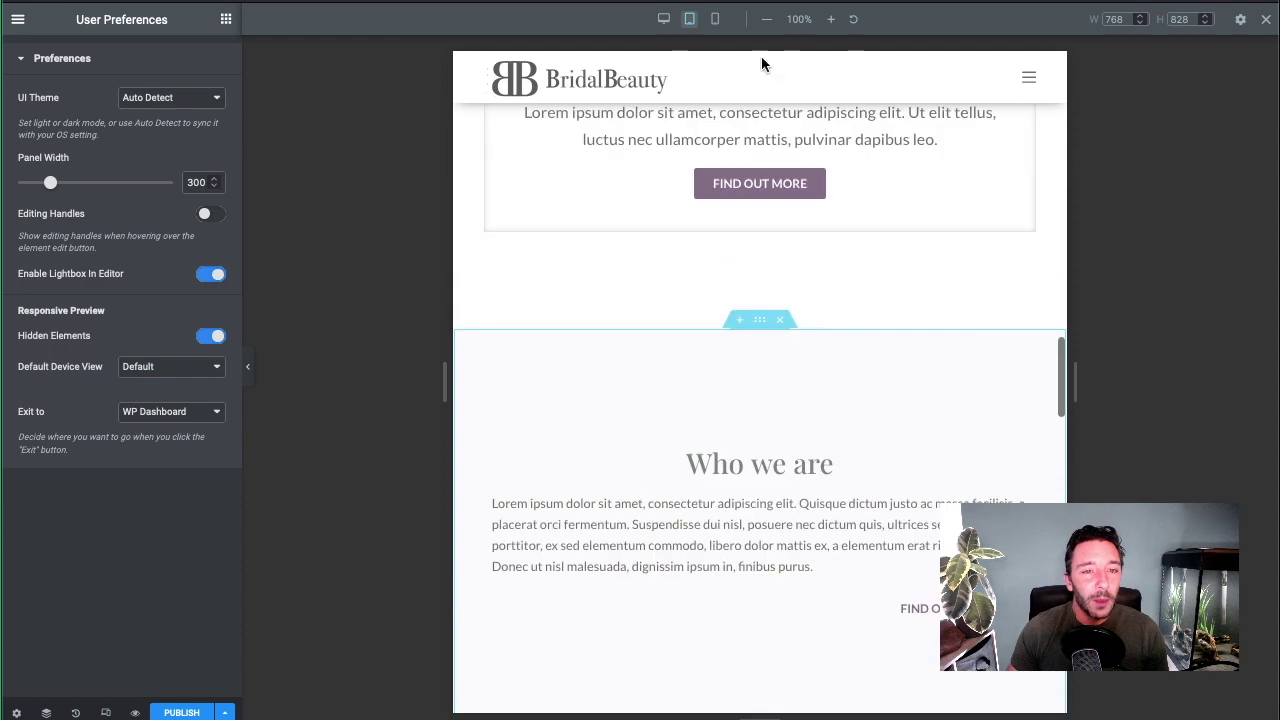
Step: Switch to the mobile preview and examine how the hidden Who we are section is displayed among its neighbouring sections
{"action": "left_click", "coordinate": [715, 19]}
{"action": "scroll", "coordinate": [783, 372], "scroll_direction": "down", "scroll_amount": 5}
{"action": "scroll", "coordinate": [748, 294], "scroll_direction": "up", "scroll_amount": 1}
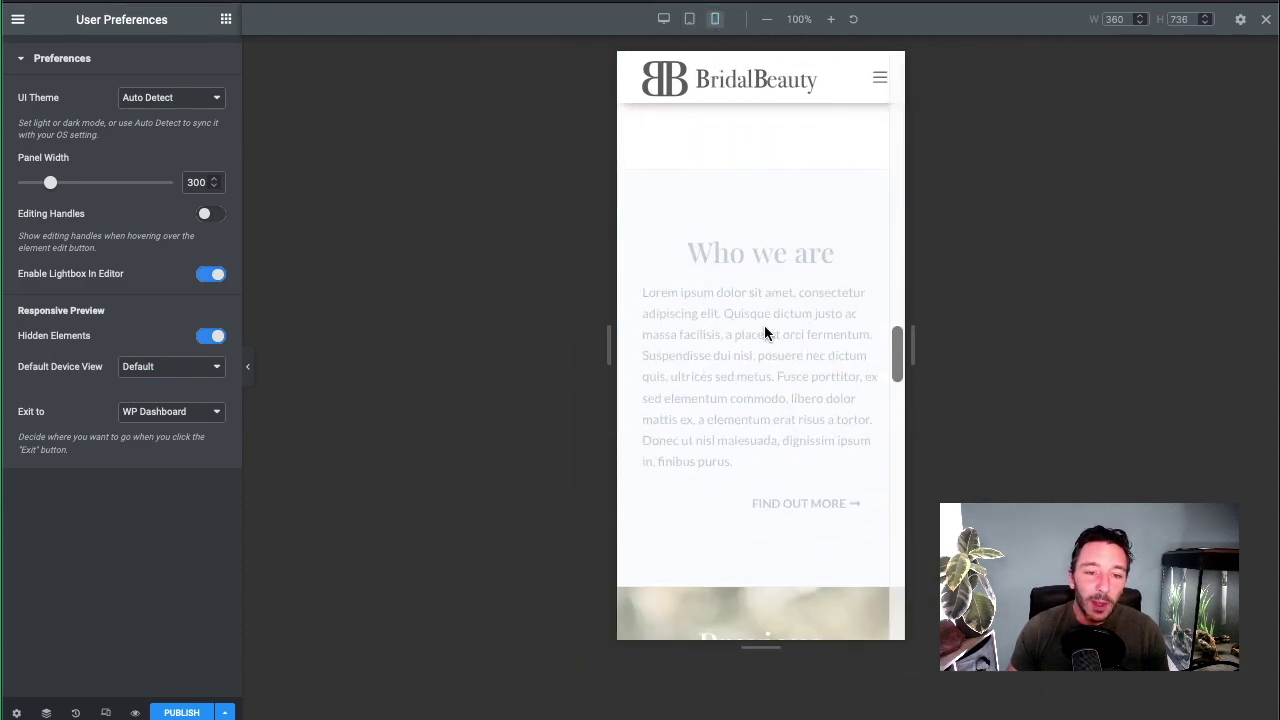
{"action": "scroll", "coordinate": [735, 345], "scroll_direction": "up", "scroll_amount": 3}
{"action": "scroll", "coordinate": [735, 364], "scroll_direction": "down", "scroll_amount": 2}
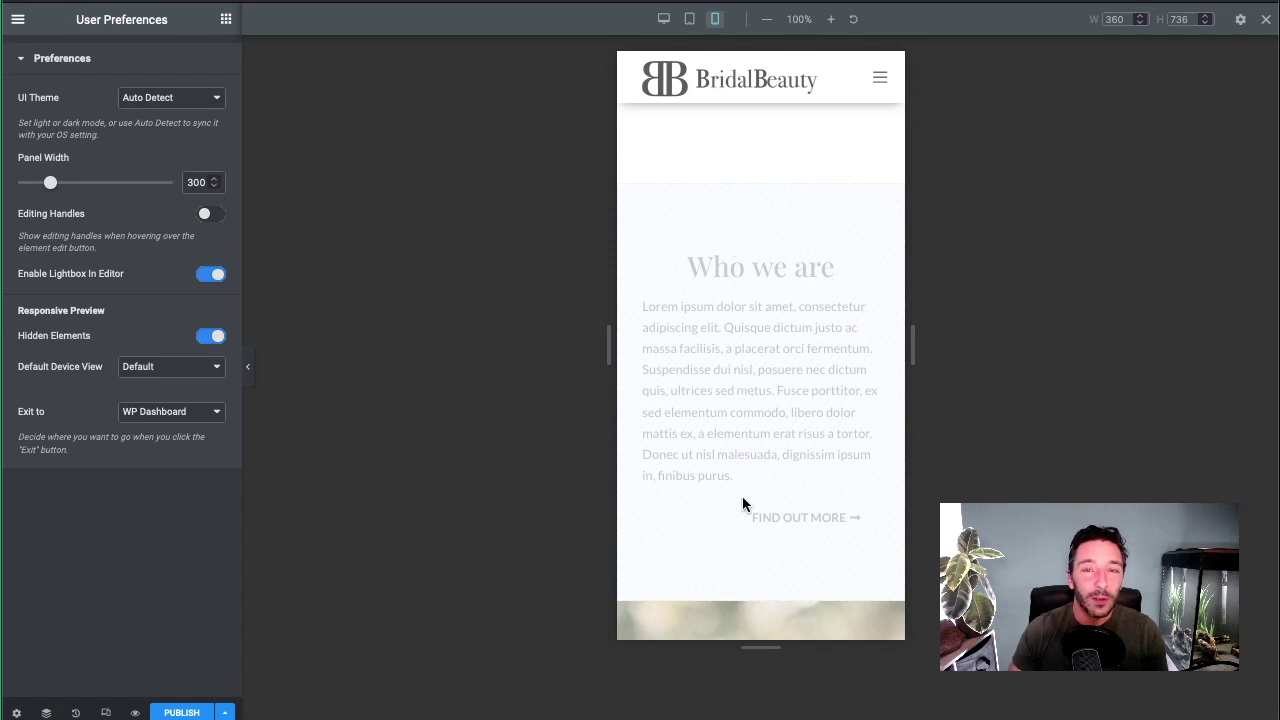
{"action": "scroll", "coordinate": [750, 510], "scroll_direction": "up", "scroll_amount": 1}
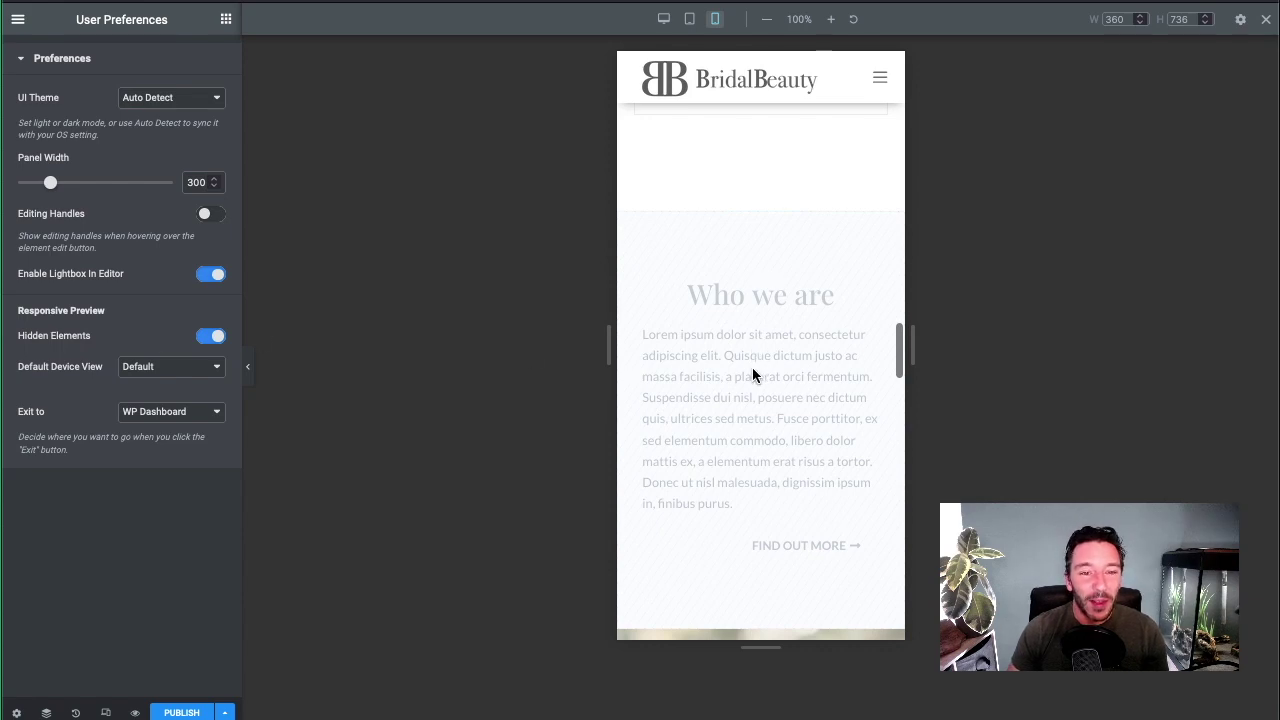
{"action": "scroll", "coordinate": [752, 375], "scroll_direction": "down", "scroll_amount": 10}
{"action": "scroll", "coordinate": [786, 381], "scroll_direction": "up", "scroll_amount": 10}
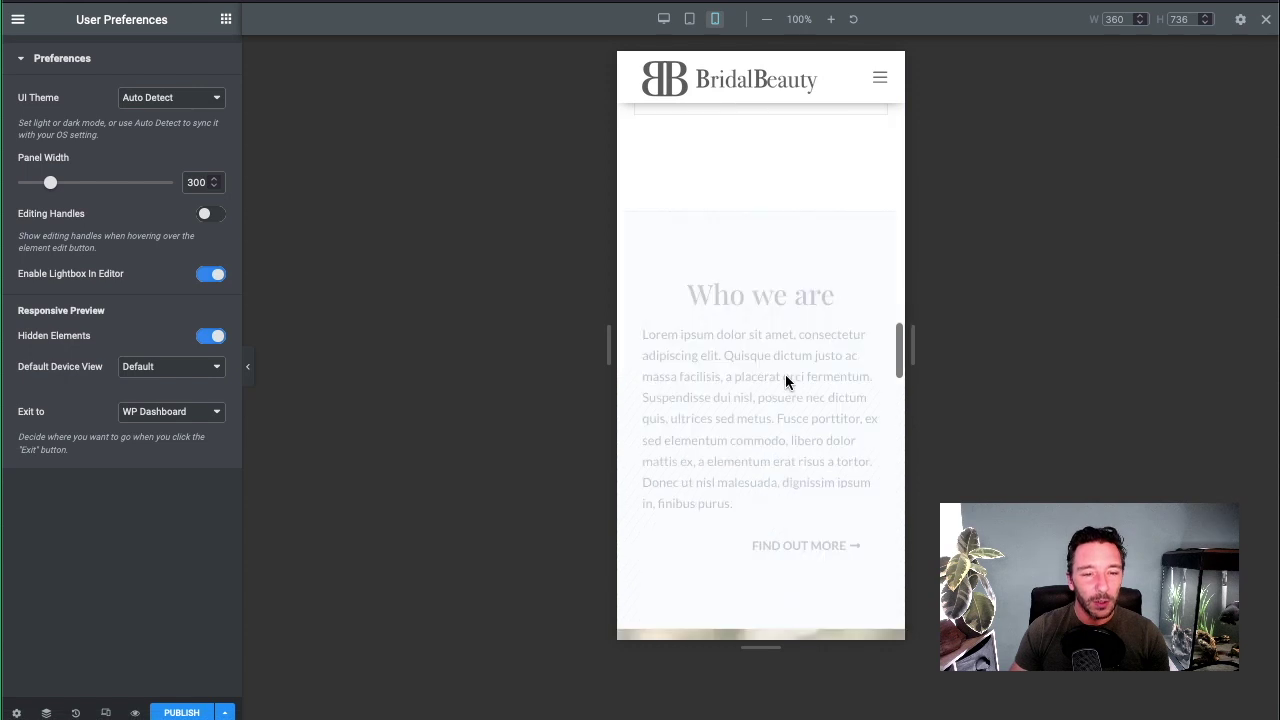
{"action": "scroll", "coordinate": [786, 383], "scroll_direction": "down", "scroll_amount": 2}
{"action": "scroll", "coordinate": [780, 264], "scroll_direction": "up", "scroll_amount": 1}
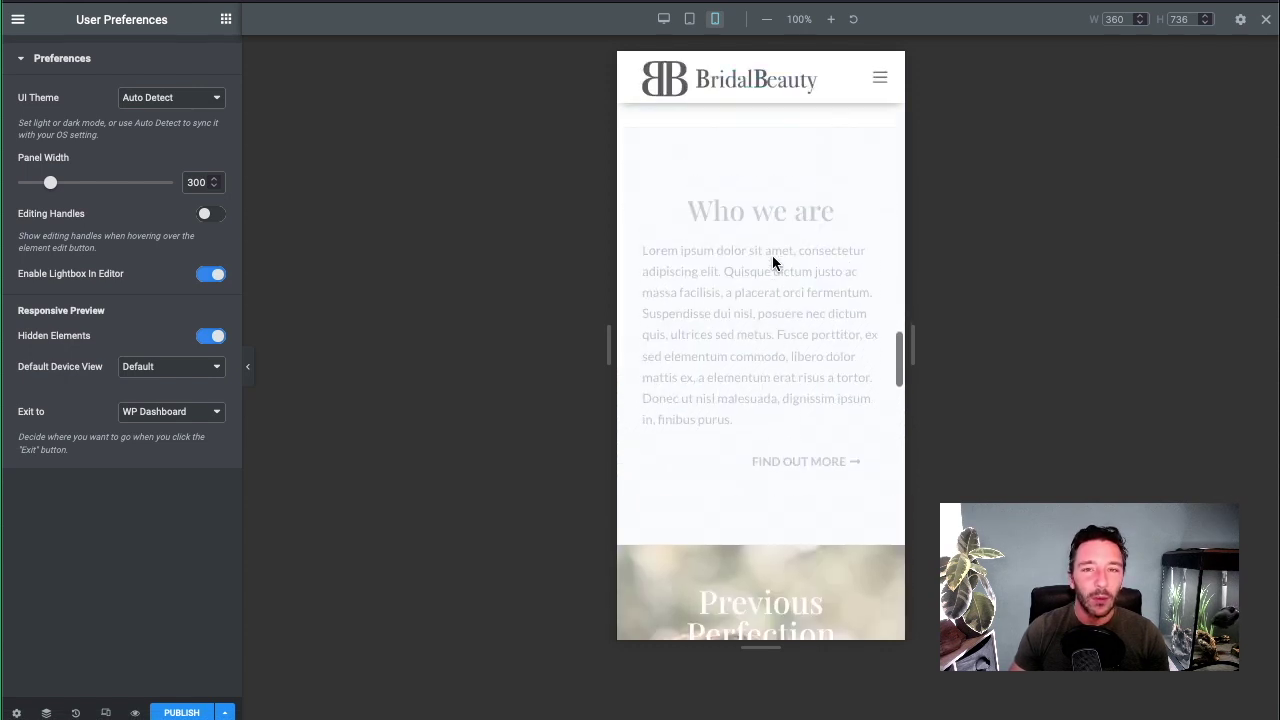
{"action": "scroll", "coordinate": [705, 430], "scroll_direction": "down", "scroll_amount": 5}
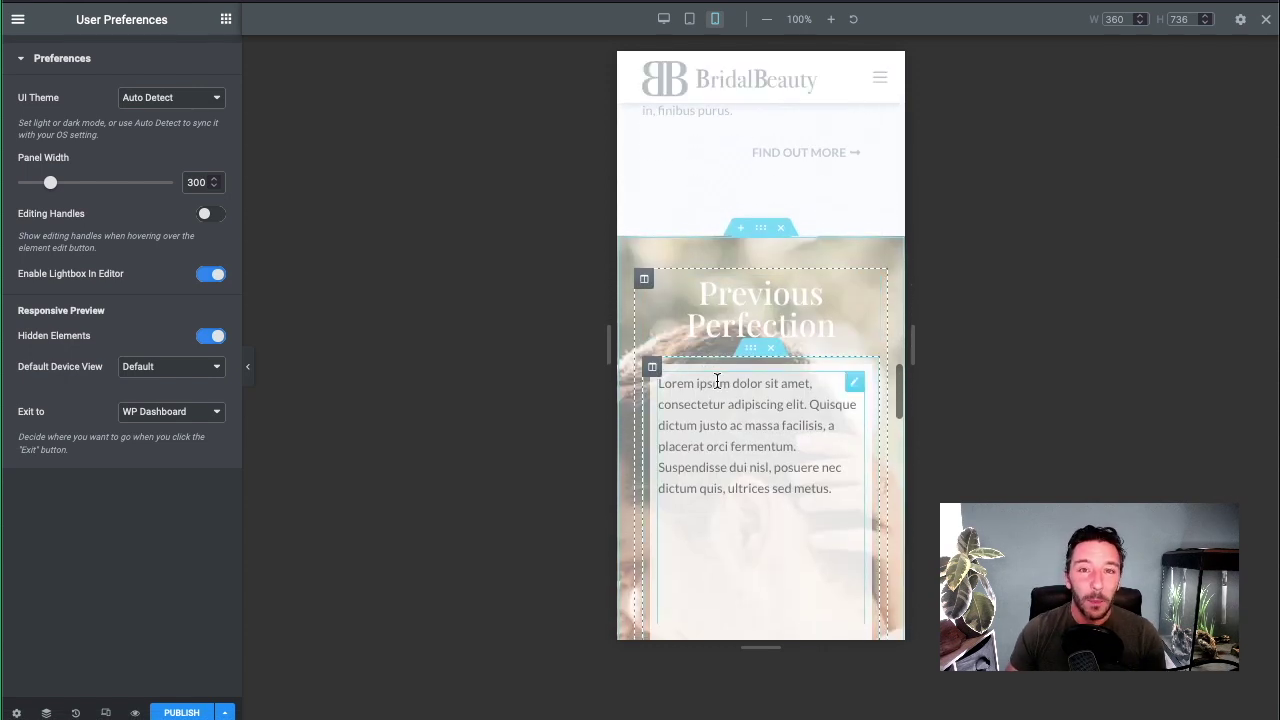
{"action": "scroll", "coordinate": [686, 288], "scroll_direction": "up", "scroll_amount": 1}
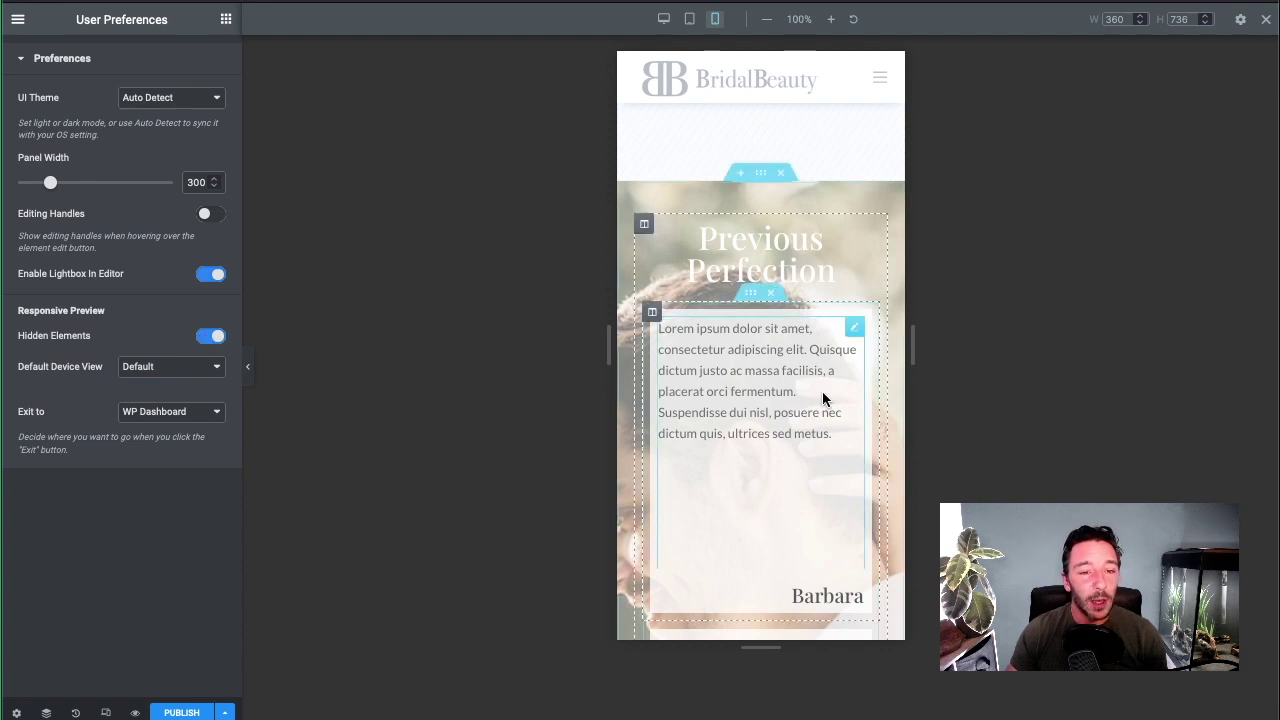
{"action": "scroll", "coordinate": [828, 390], "scroll_direction": "up", "scroll_amount": 4}
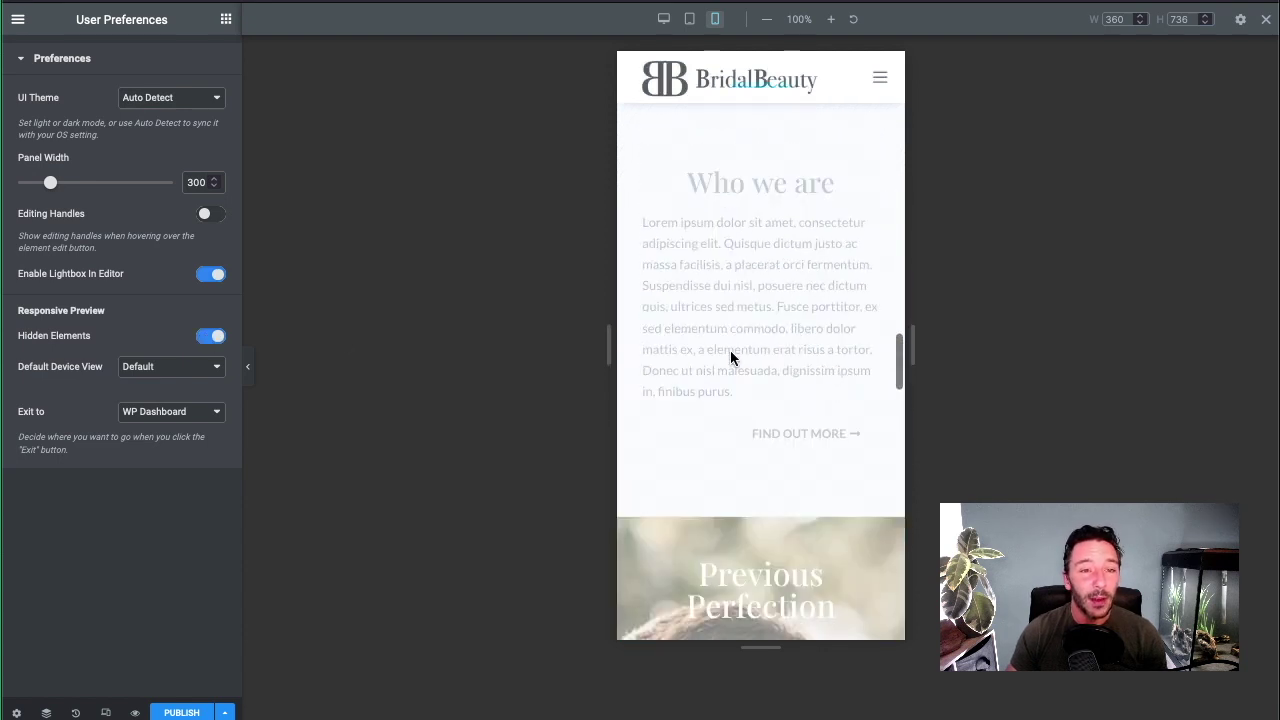
Step: Turn off Hidden Elements in the responsive preview and return to the hero at the start of the mobile page
{"action": "left_click", "coordinate": [211, 336]}
{"action": "scroll", "coordinate": [830, 378], "scroll_direction": "up", "scroll_amount": 10}
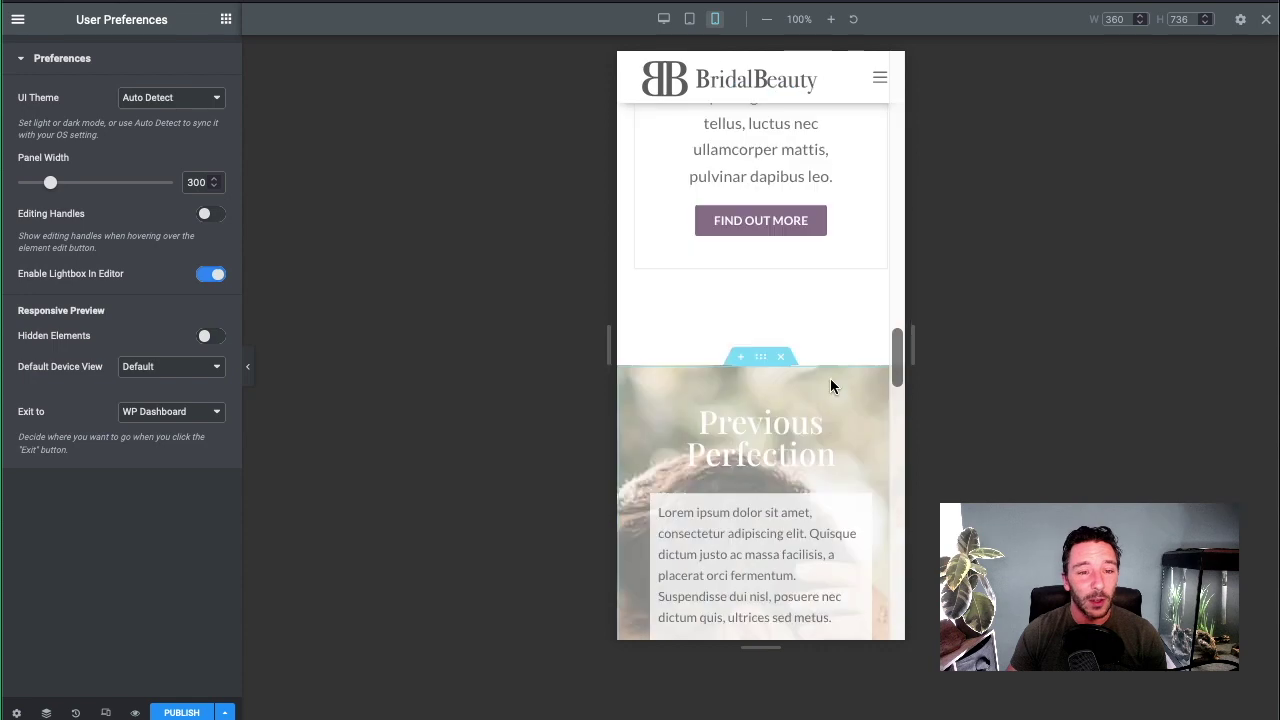
{"action": "scroll", "coordinate": [820, 380], "scroll_direction": "up", "scroll_amount": 10}
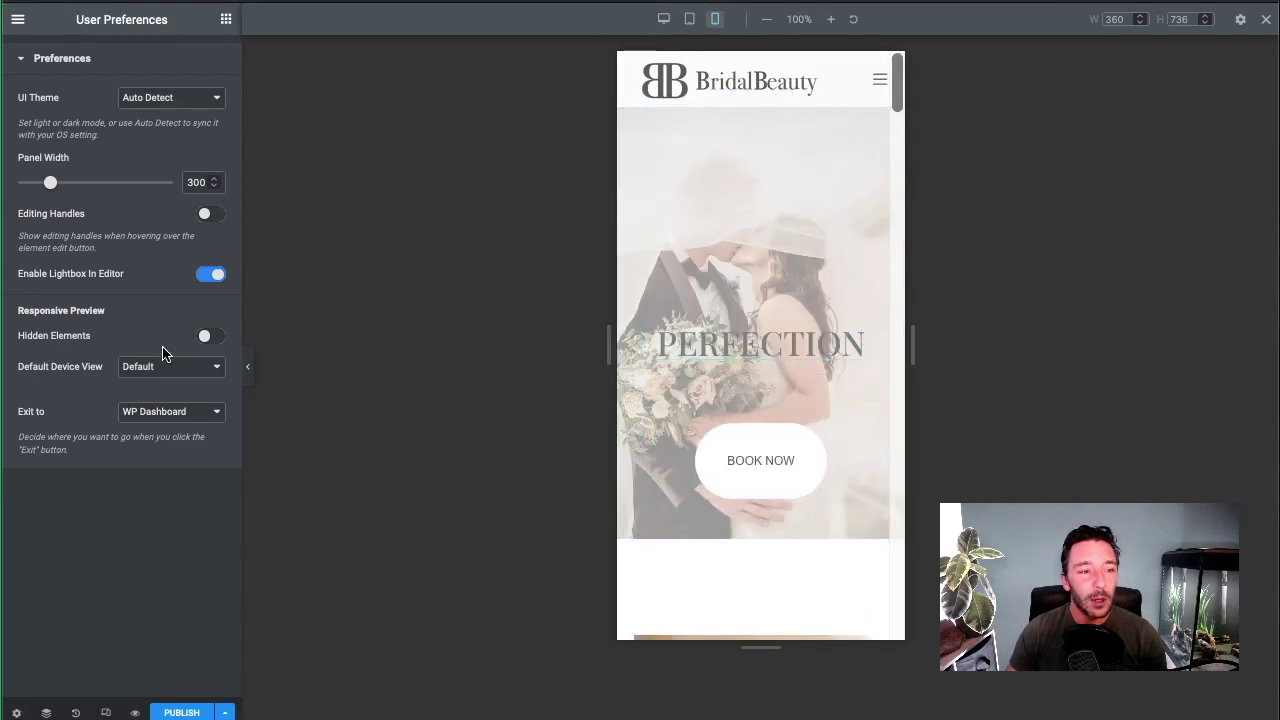
Step: Toggle Hidden Elements on and off repeatedly to compare the mobile hero with and without its subheading, ending with it off
{"action": "left_click", "coordinate": [212, 340]}
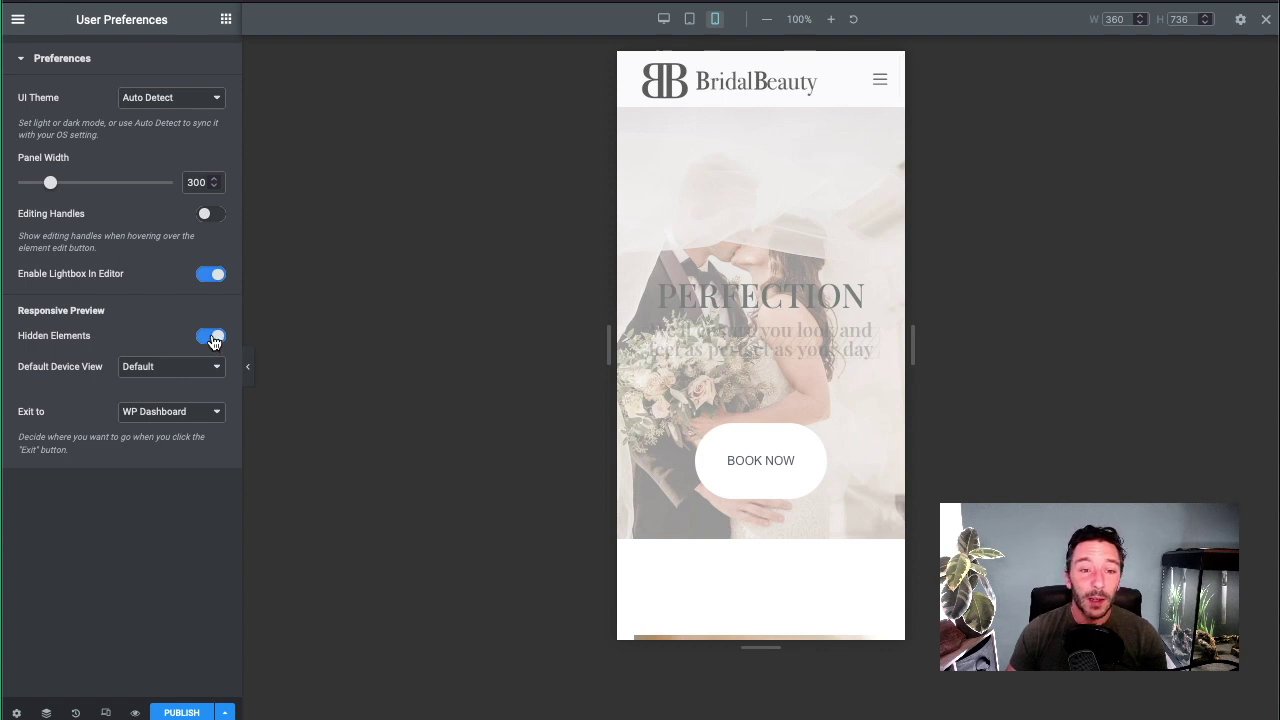
{"action": "left_click", "coordinate": [212, 340]}
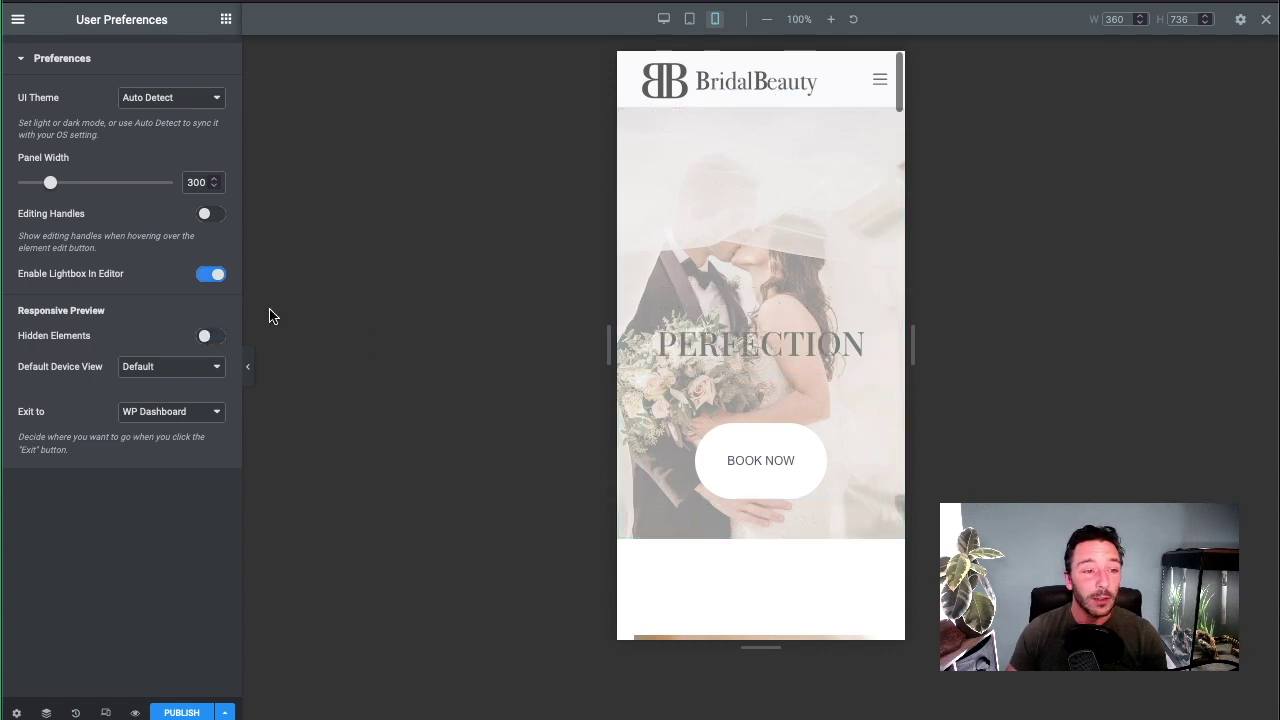
{"action": "left_click", "coordinate": [207, 338]}
{"action": "left_click", "coordinate": [207, 338]}
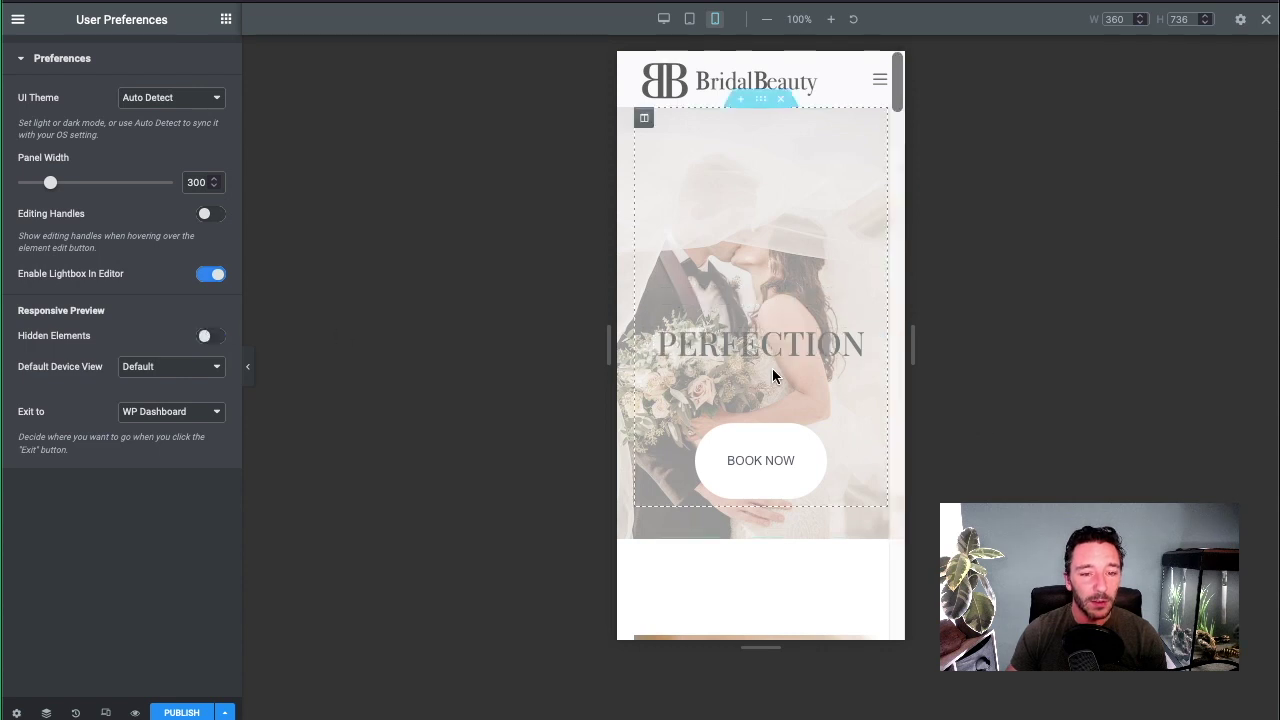
{"action": "left_click", "coordinate": [210, 337]}
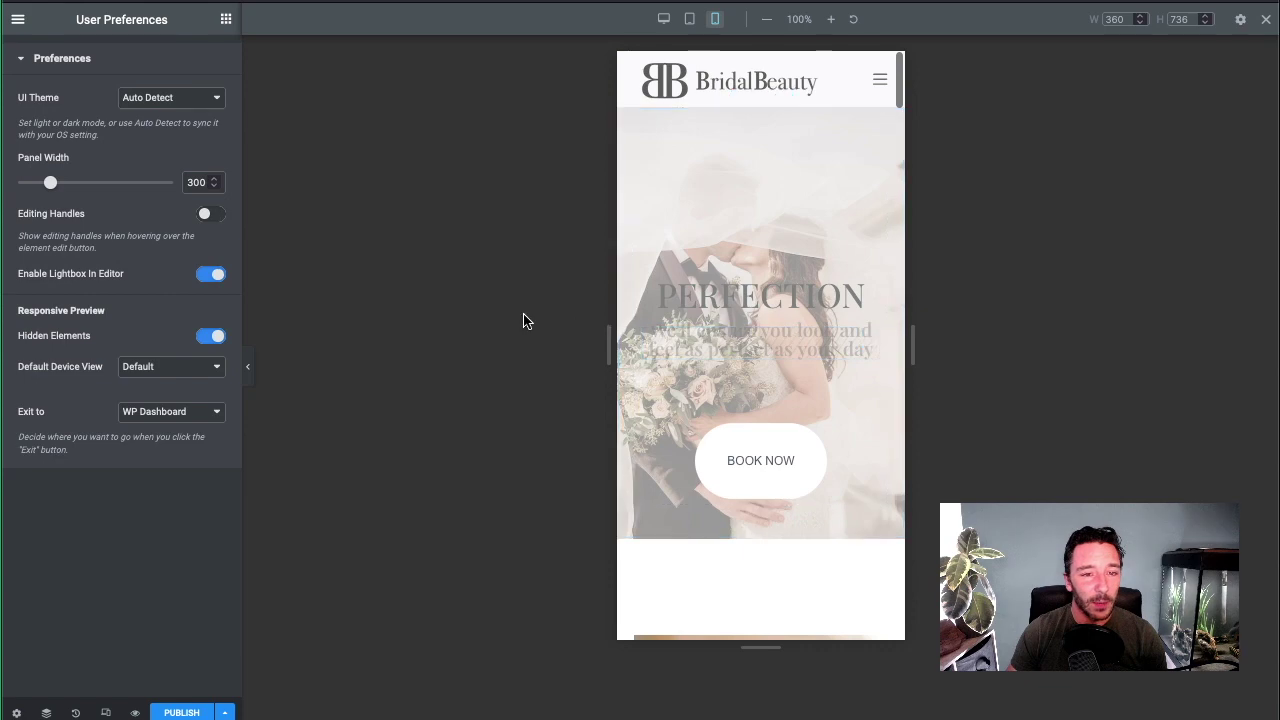
{"action": "left_click", "coordinate": [208, 336]}
Step: Check the mobile hero and the Nails card once more, and switch the preview to desktop view
{"action": "scroll", "coordinate": [785, 400], "scroll_direction": "down", "scroll_amount": 5}
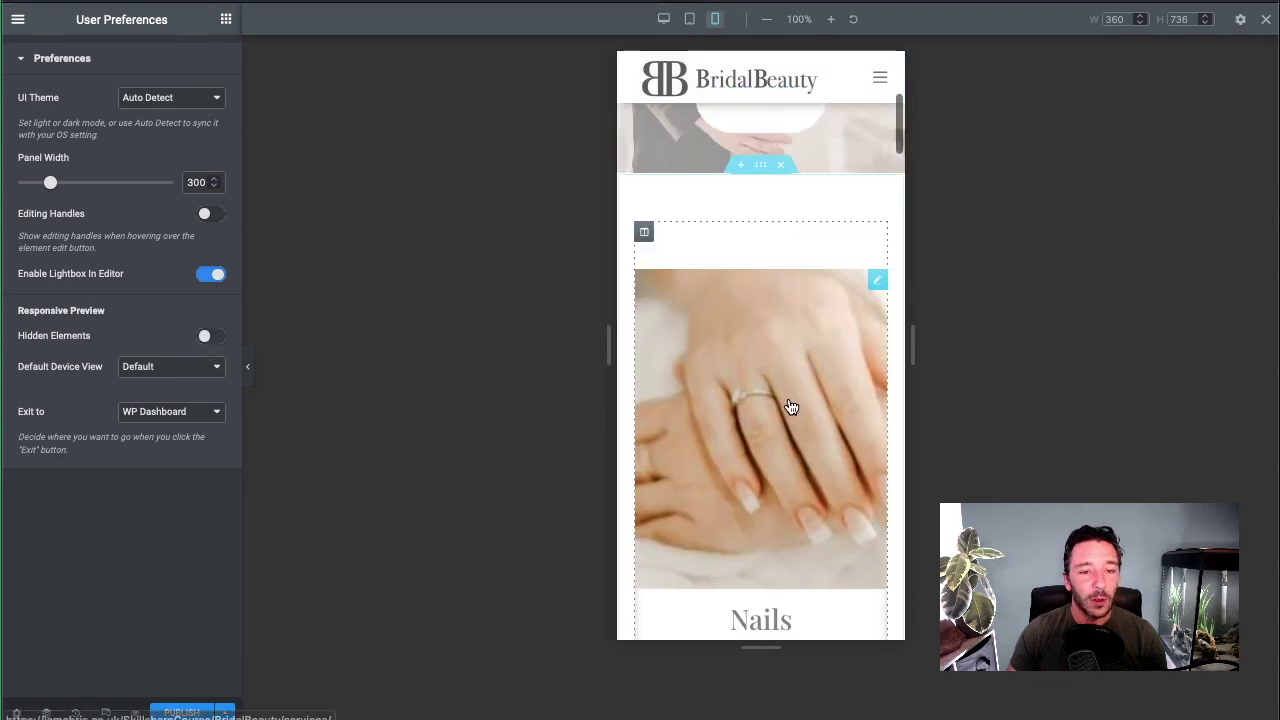
{"action": "scroll", "coordinate": [790, 400], "scroll_direction": "up", "scroll_amount": 5}
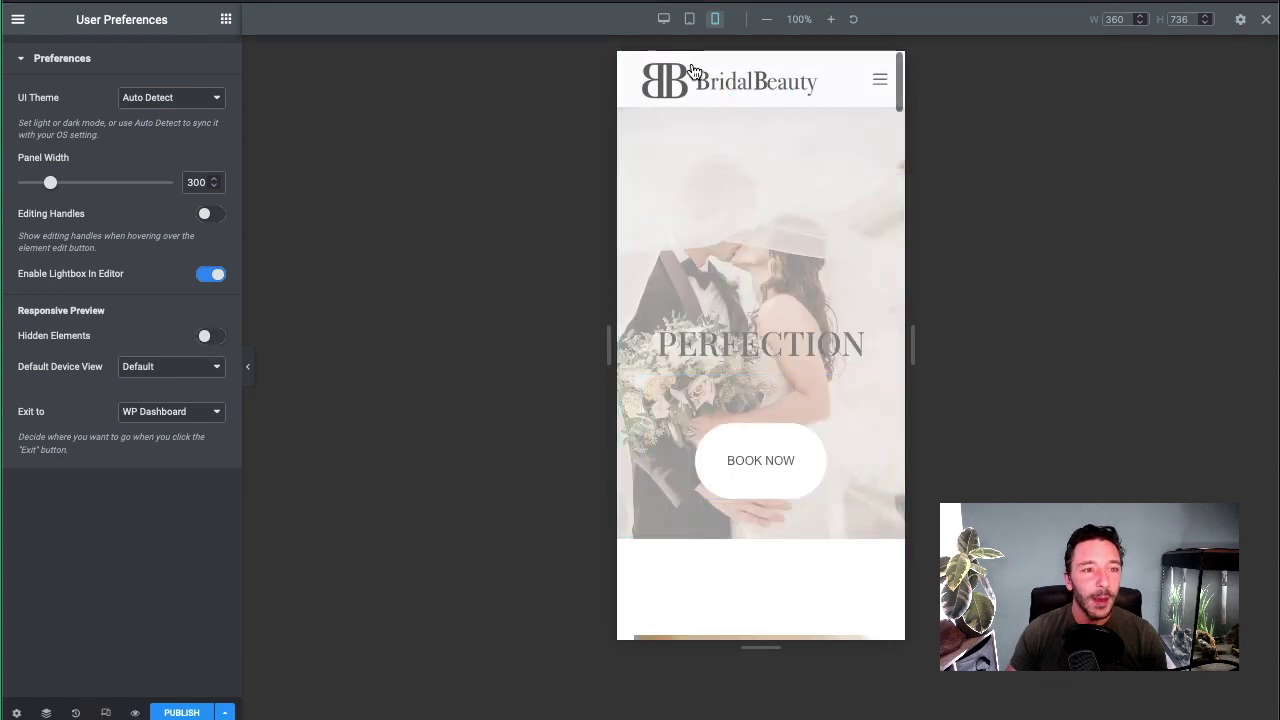
{"action": "left_click", "coordinate": [663, 19]}
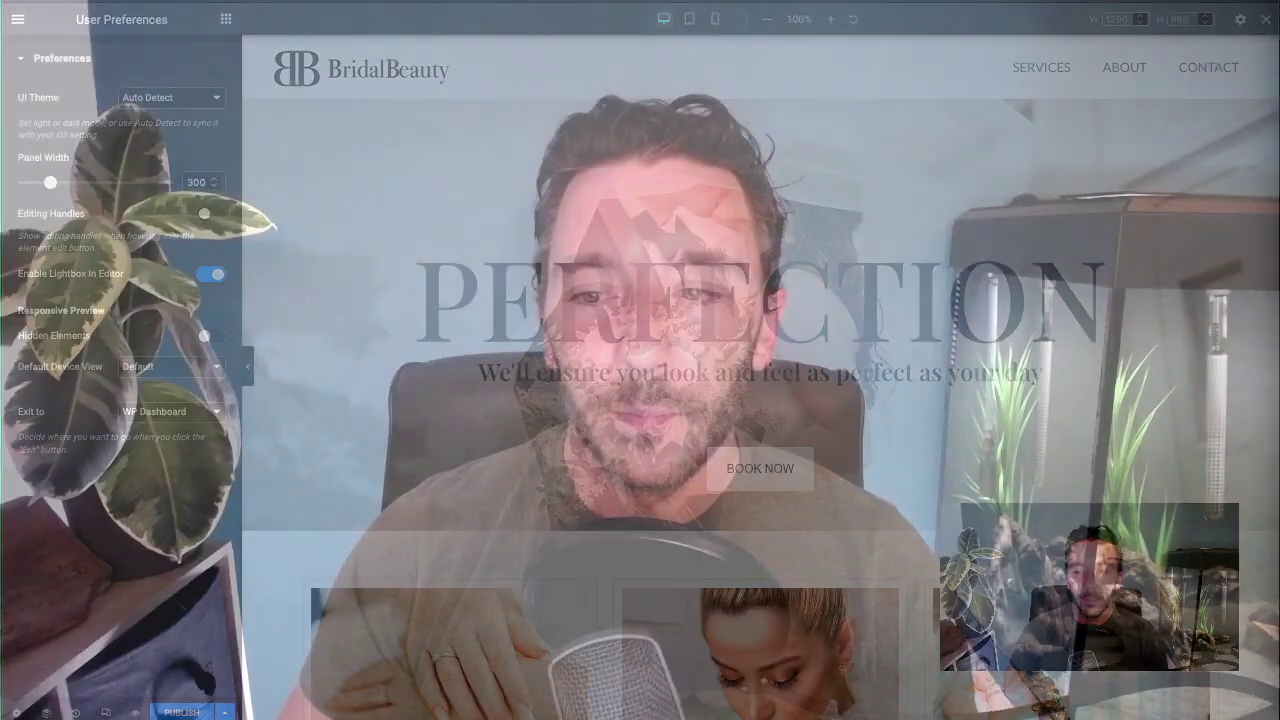